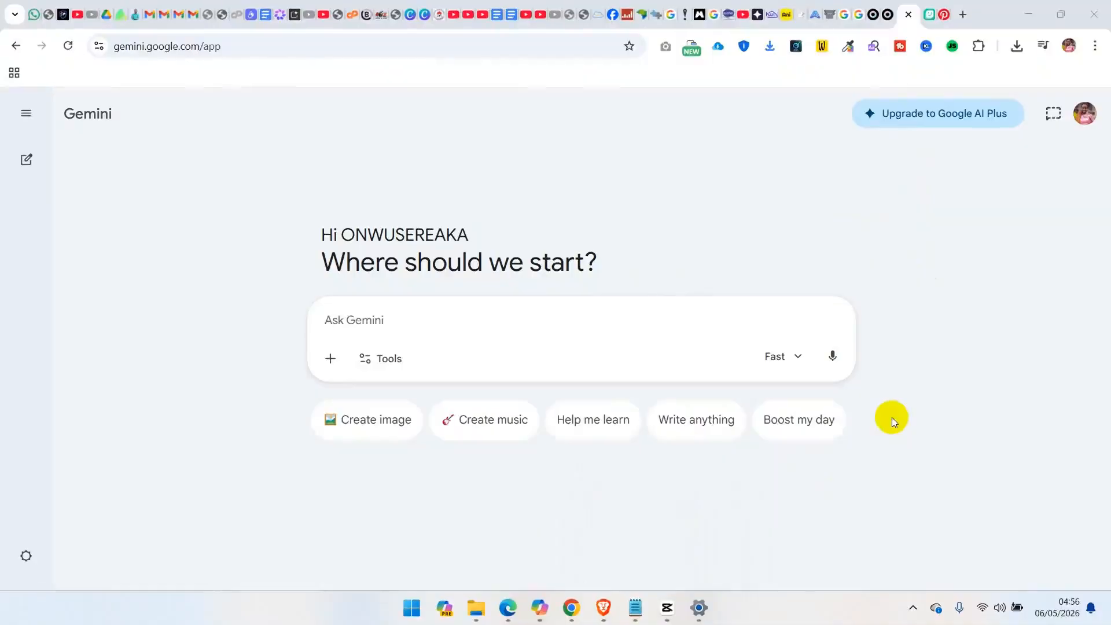
Review the gospel song lyrics prompt in Notepad and turn on Create music in Gemini
left_click(637, 605)
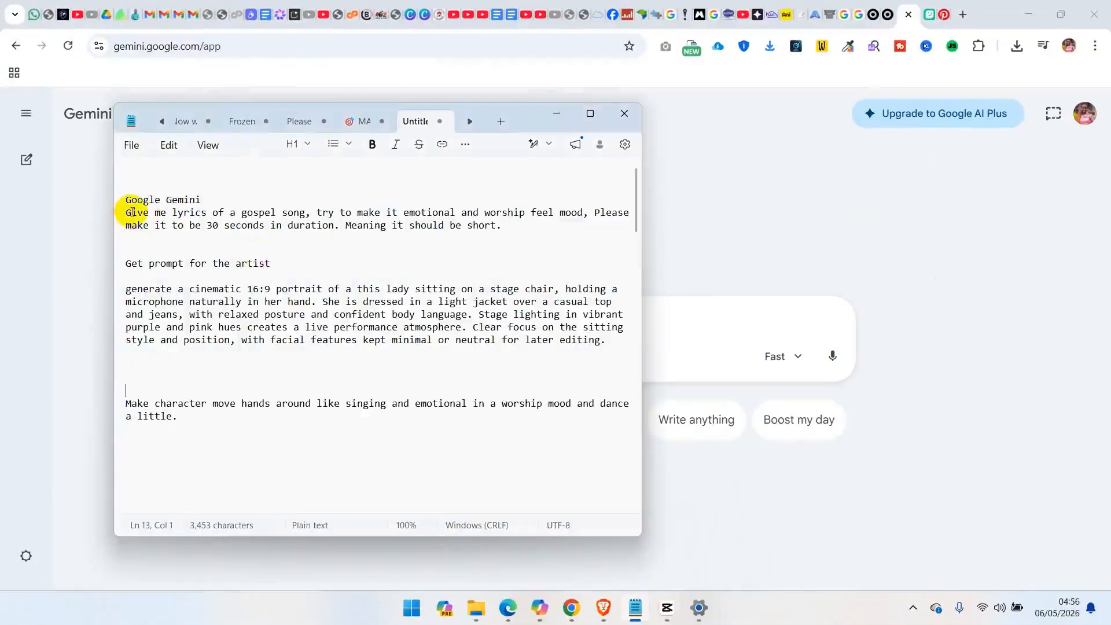
left_click_drag(127, 213, 533, 225)
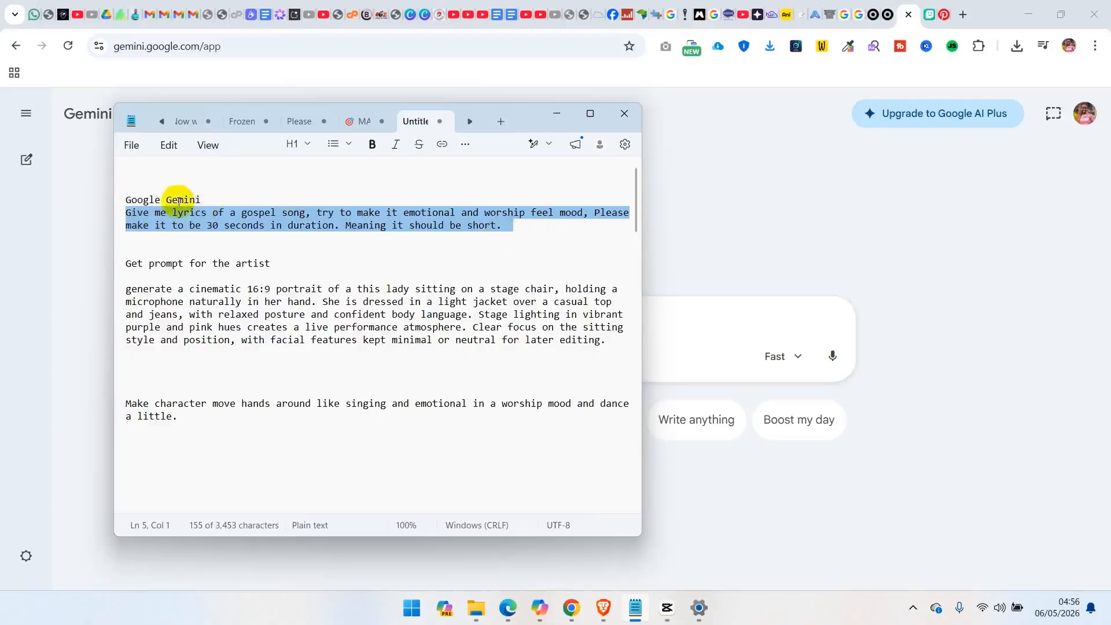
left_click(96, 191)
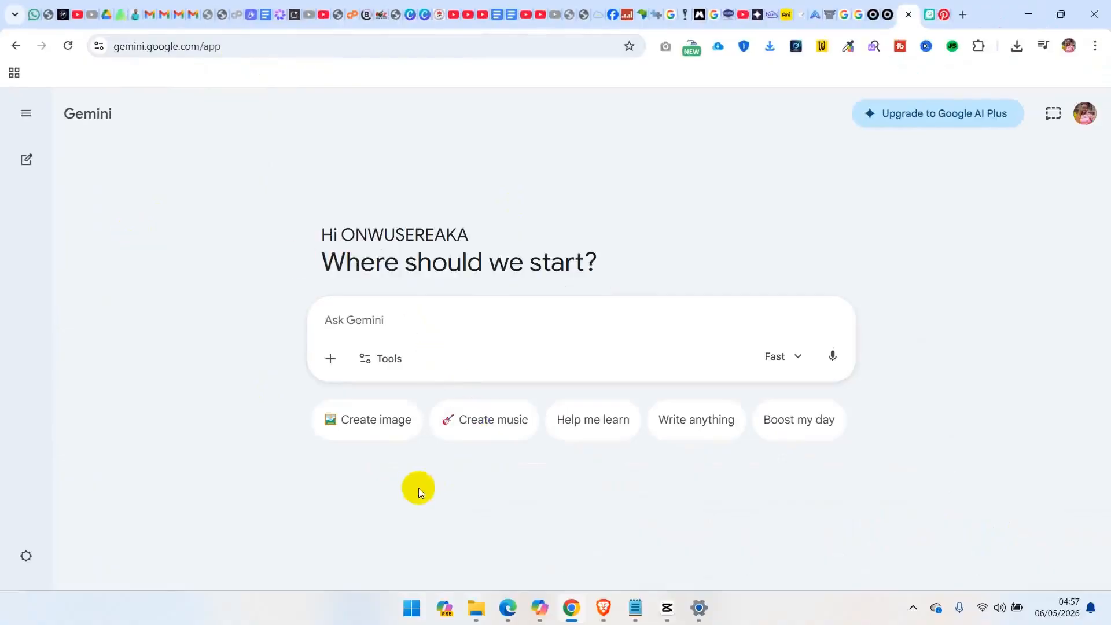
left_click(487, 428)
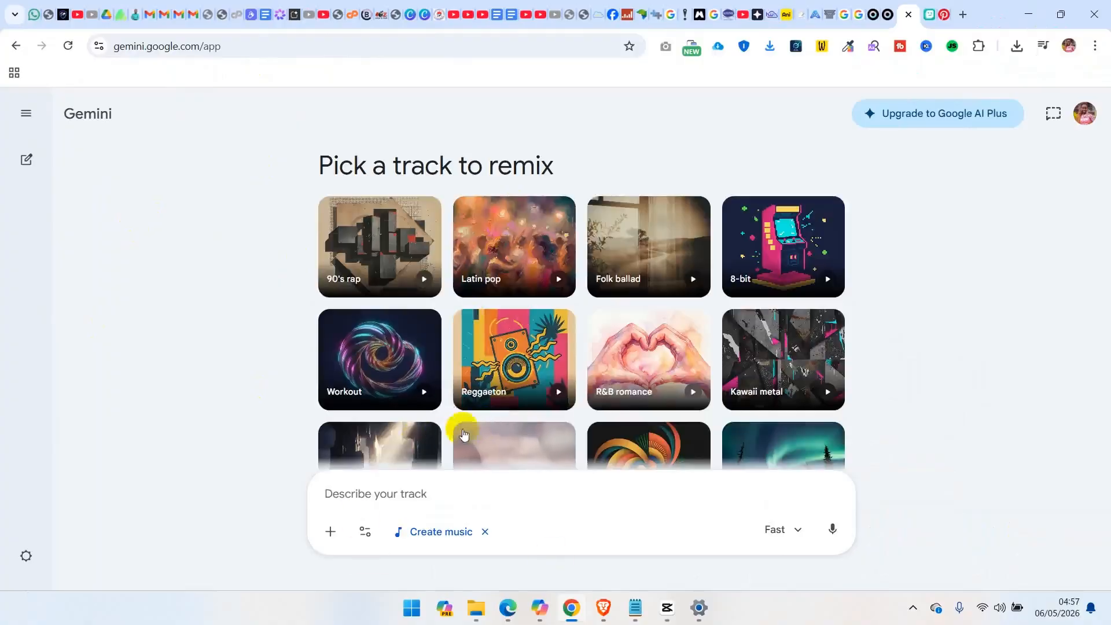
Insert with title "He lives" after "gospel song" in the Google Gemini prompt in Notepad
left_click(635, 608)
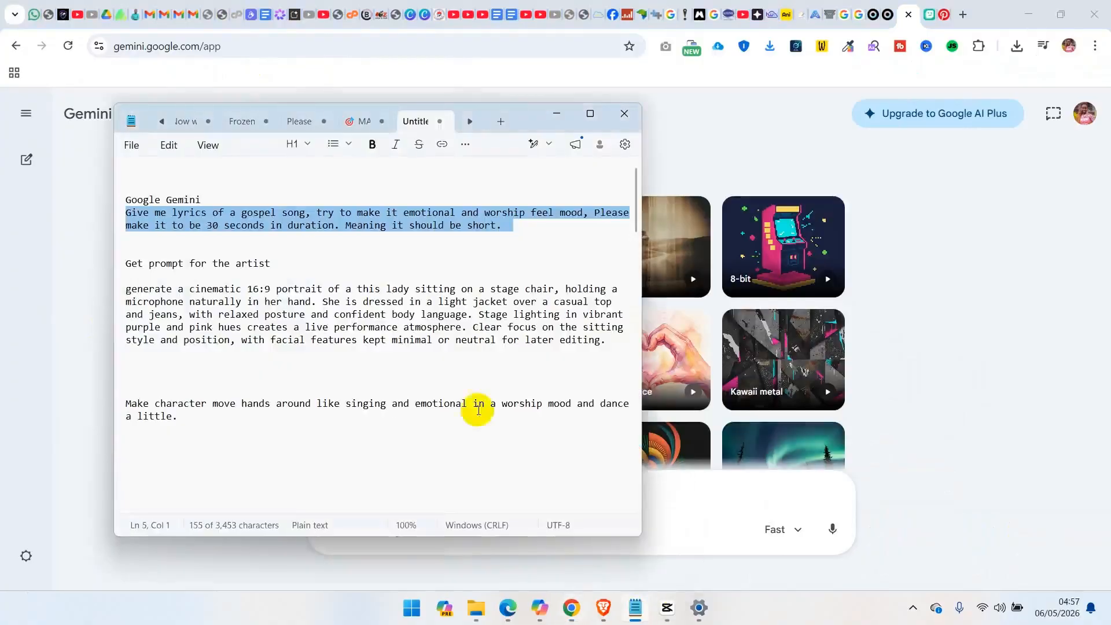
left_click(137, 212)
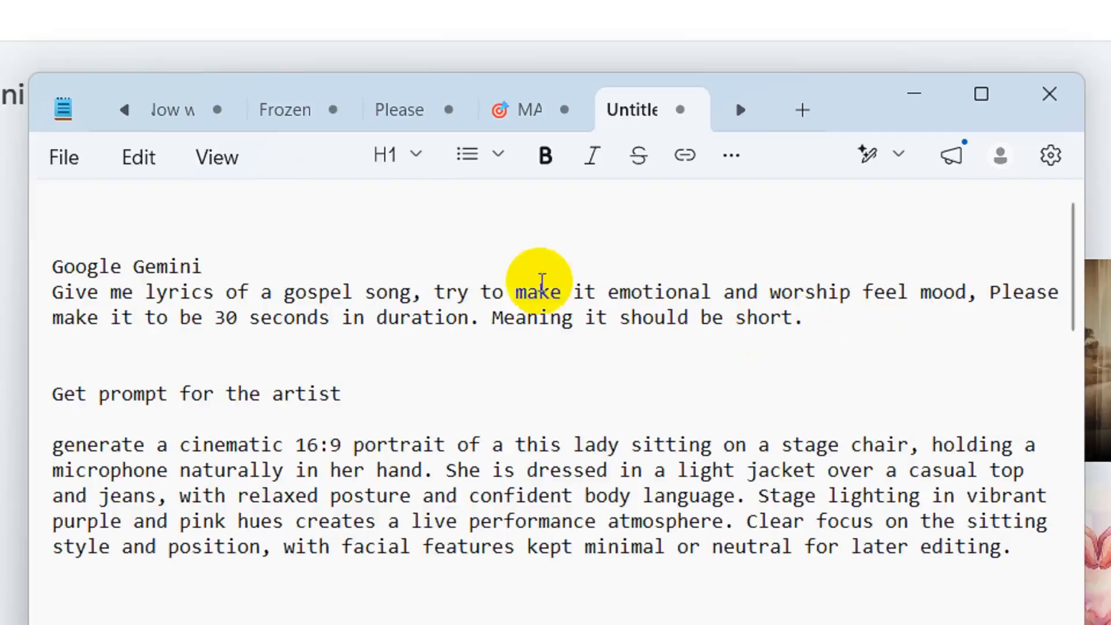
left_click(418, 292)
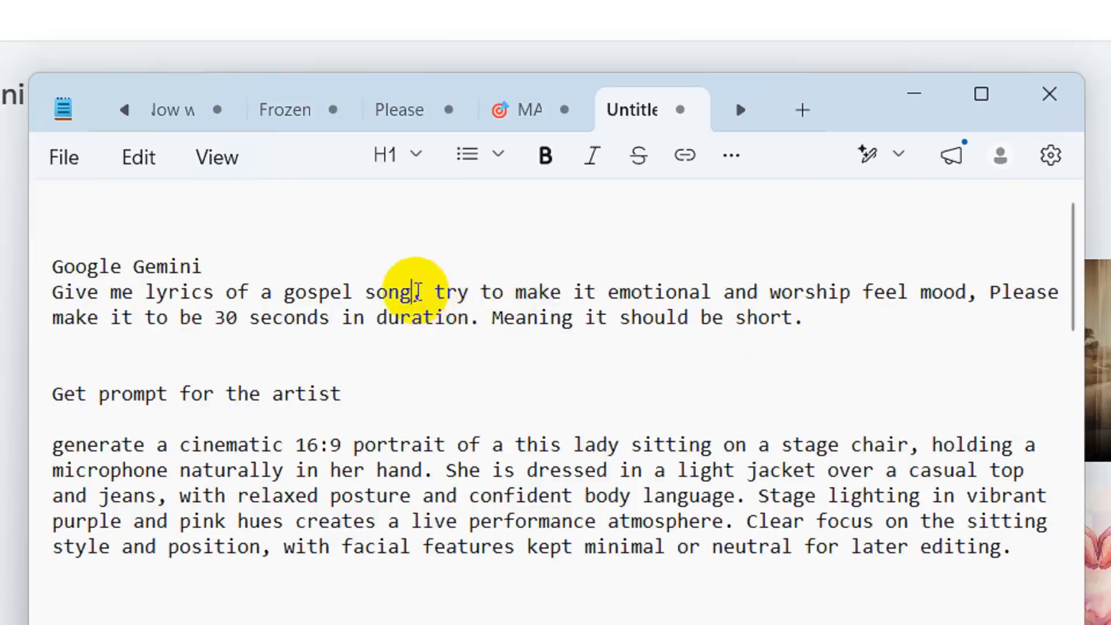
type("with title ")
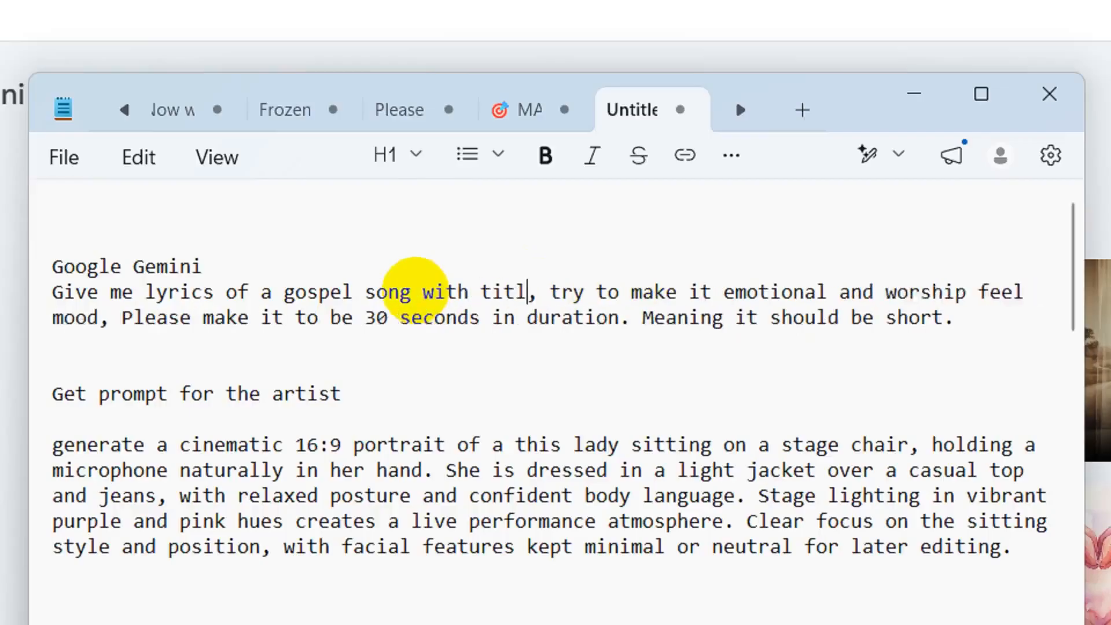
type("\"")
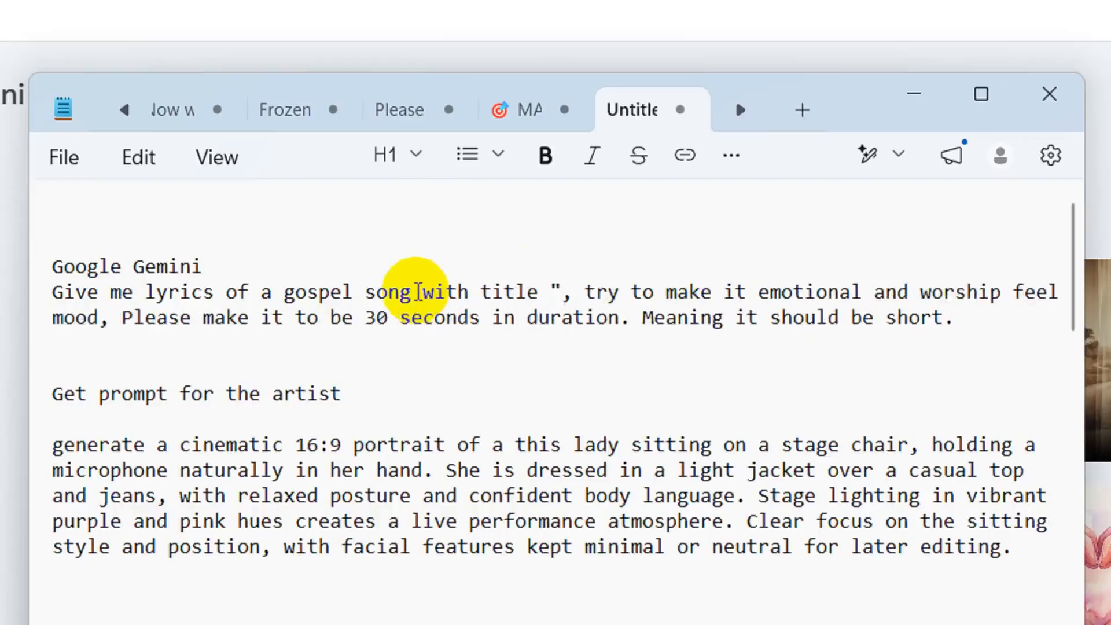
type("He lives")
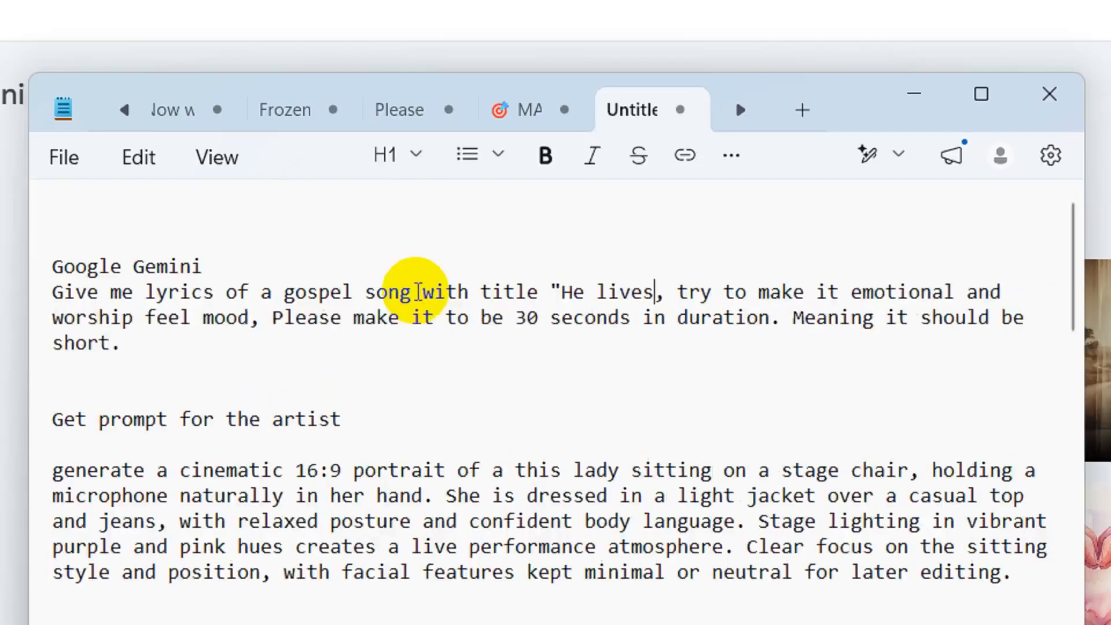
type("\"")
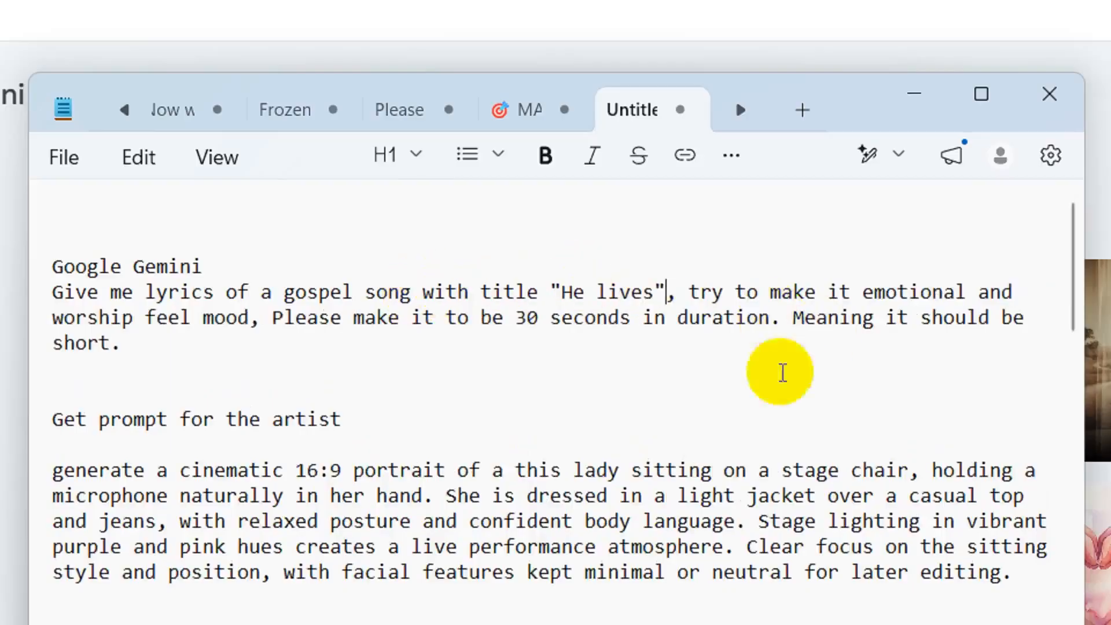
Copy the edited "He lives" gospel song prompt from Notepad into Gemini's track description and submit it
left_click_drag(149, 345, 69, 299)
key("ctrl+c")
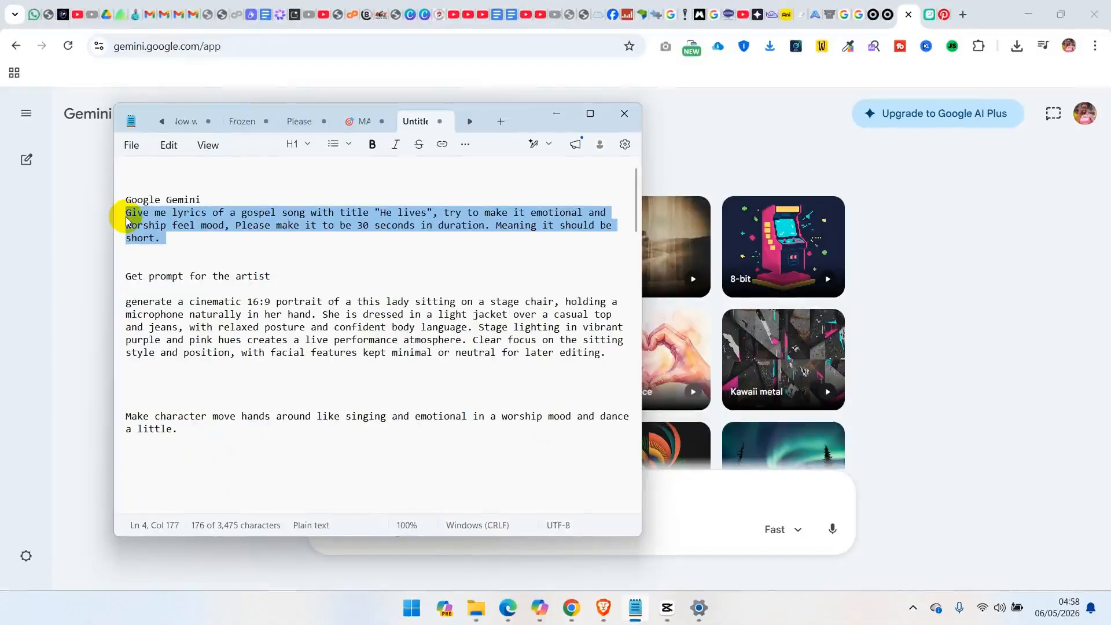
left_click(730, 499)
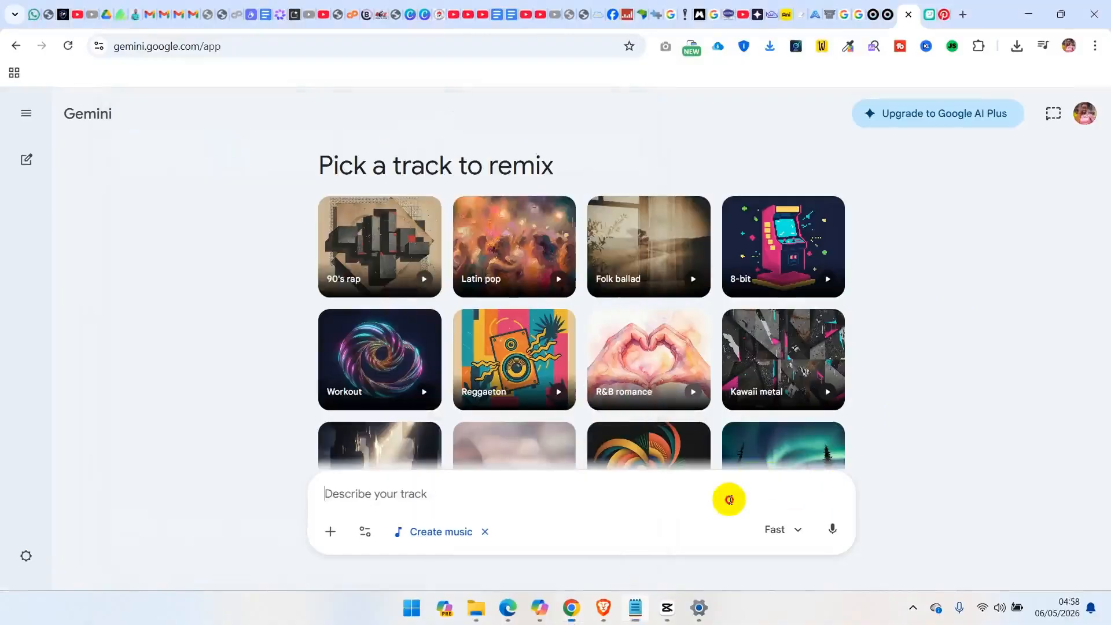
key("ctrl+v")
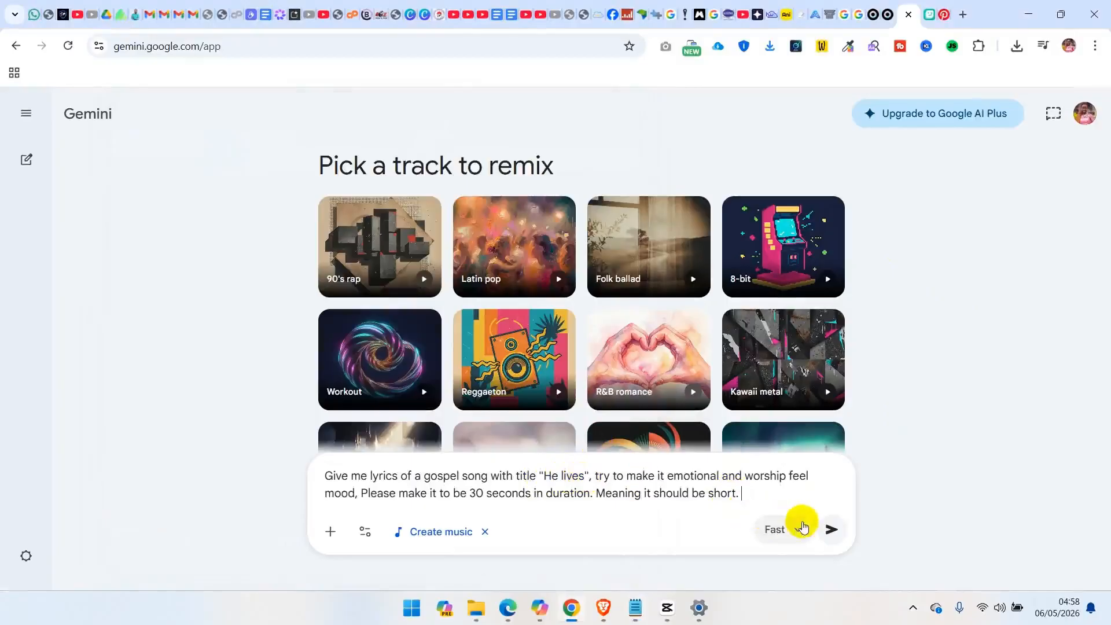
left_click(833, 531)
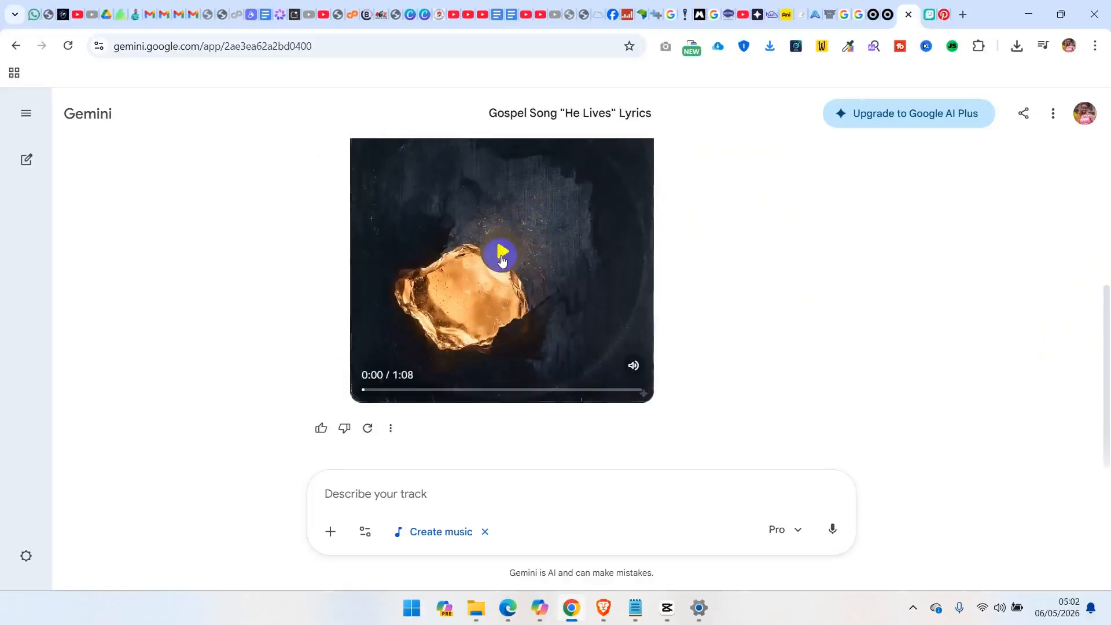
Play part of the generated "He Lives" track and download it as an audio-only MP3
left_click(498, 248)
left_click(499, 248)
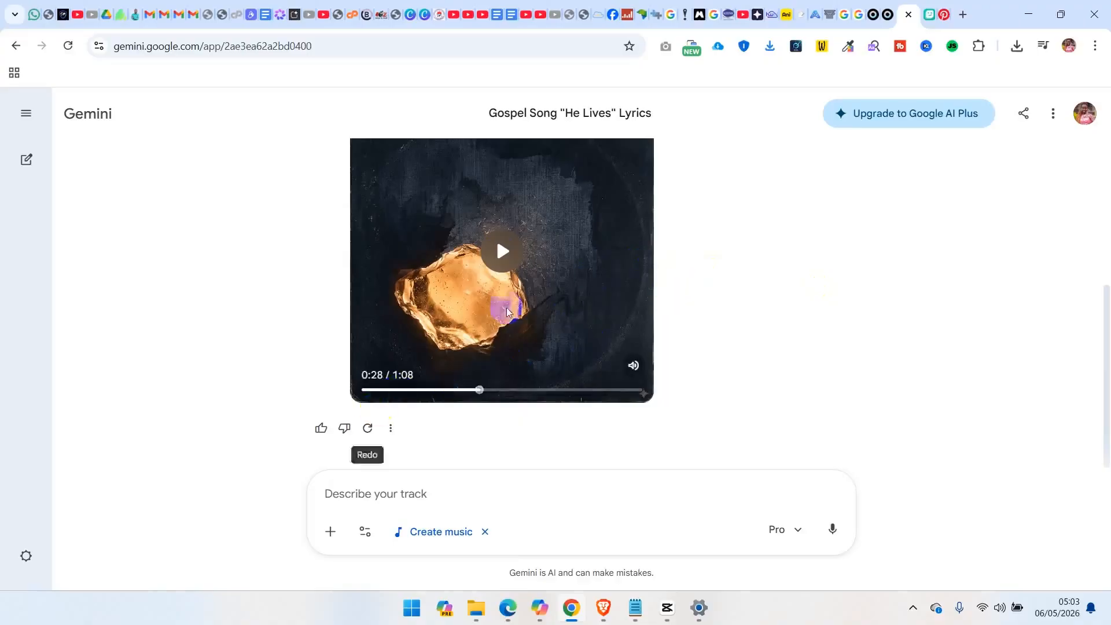
left_click_drag(1104, 372, 1108, 313)
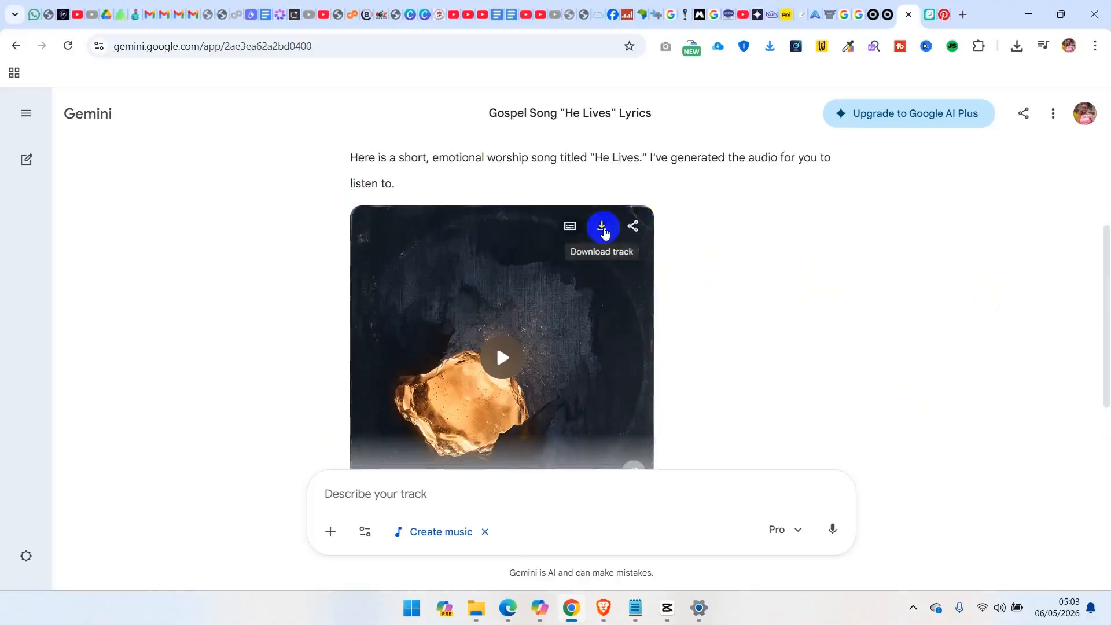
left_click(604, 230)
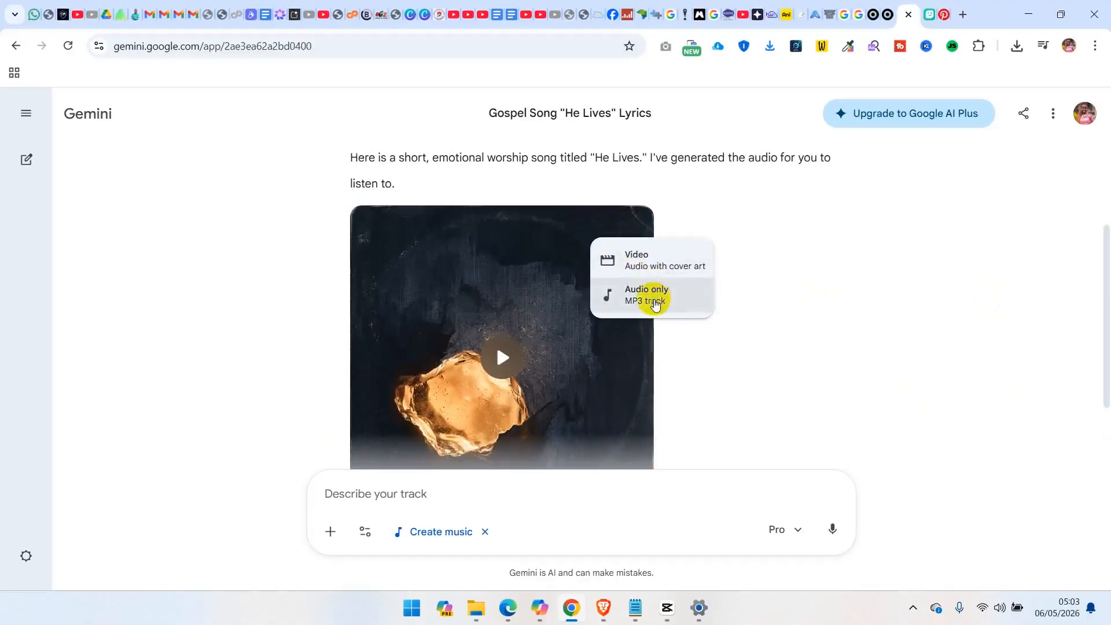
left_click(656, 306)
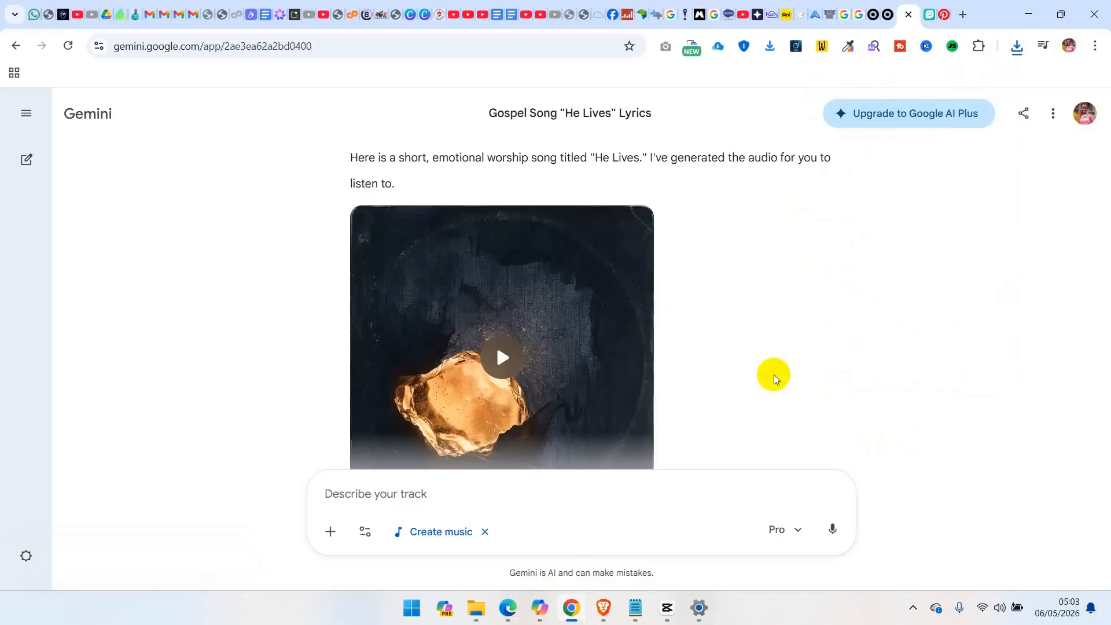
Switch to Pinterest, search for "gospel artists singing in street" and browse the pins for an artist image
left_click(944, 12)
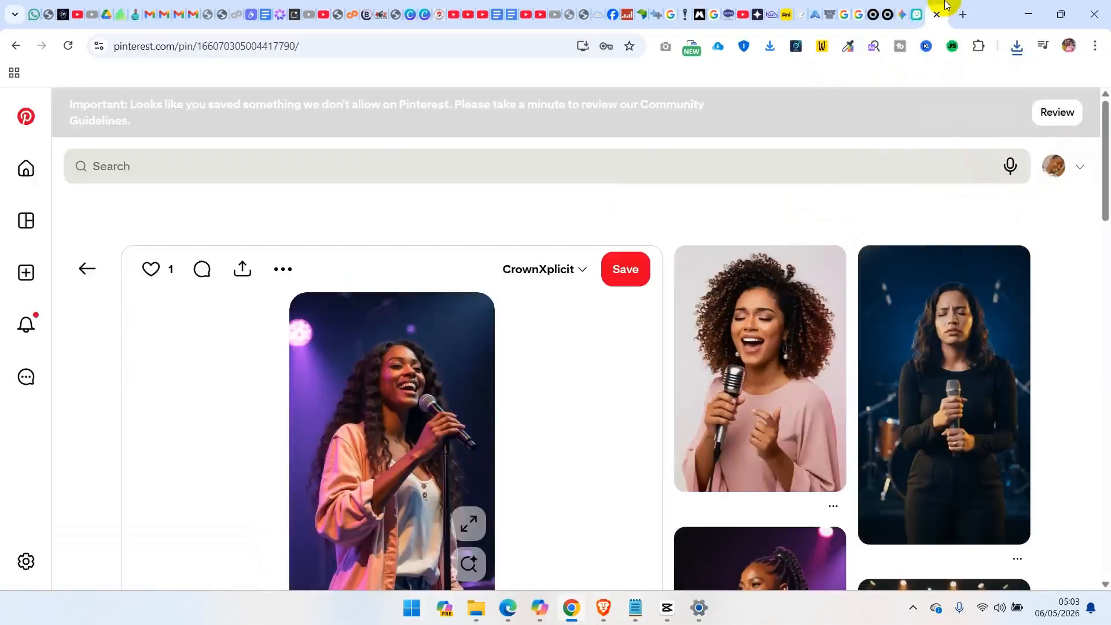
left_click(233, 173)
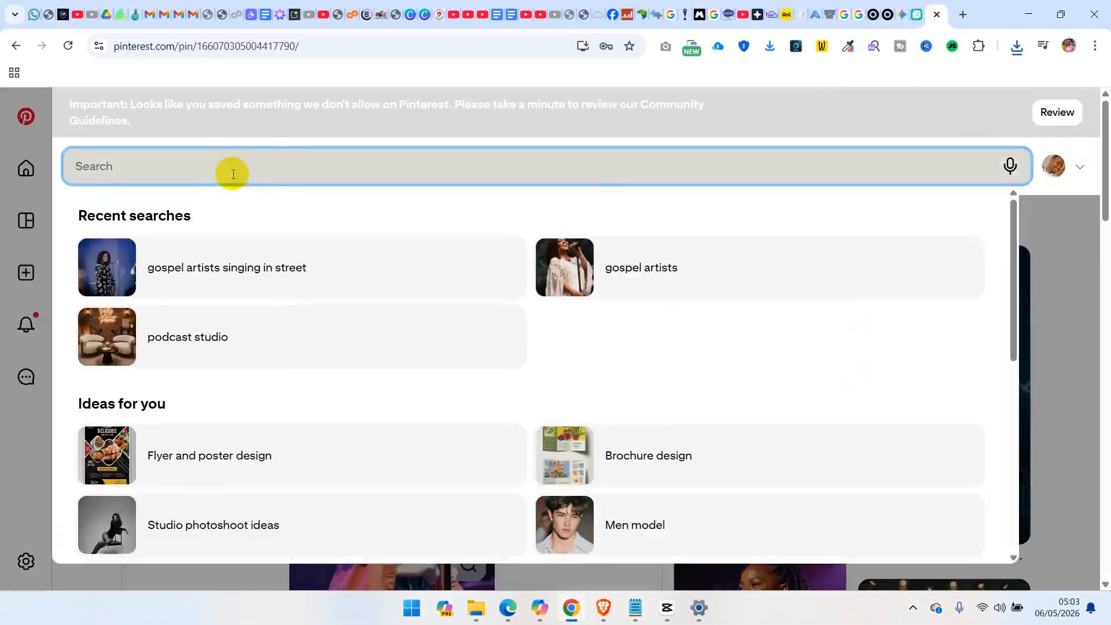
left_click(196, 269)
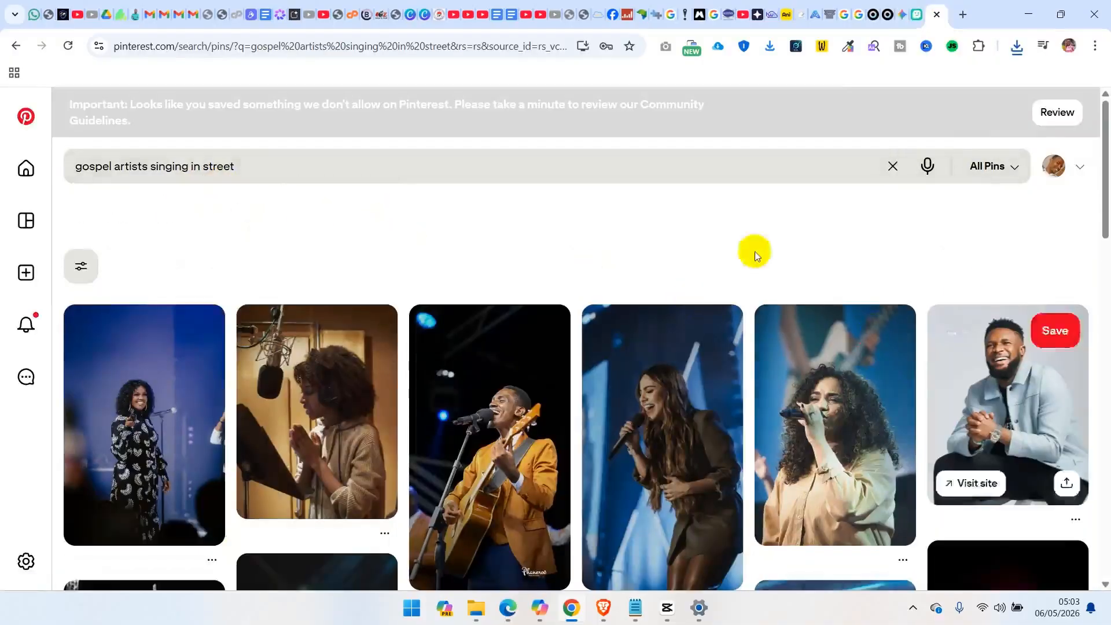
left_click_drag(1106, 182, 1089, 299)
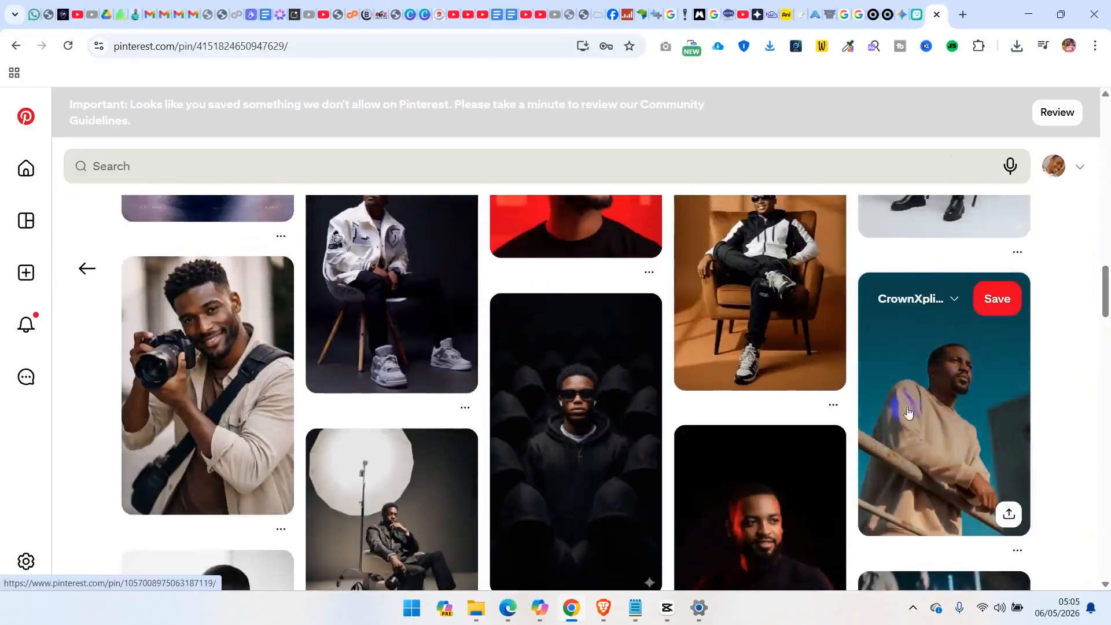
Open the pin of the man in a beige sweatshirt leaning on a railing and save its full-size image as JPEG in Downloads
left_click(980, 413)
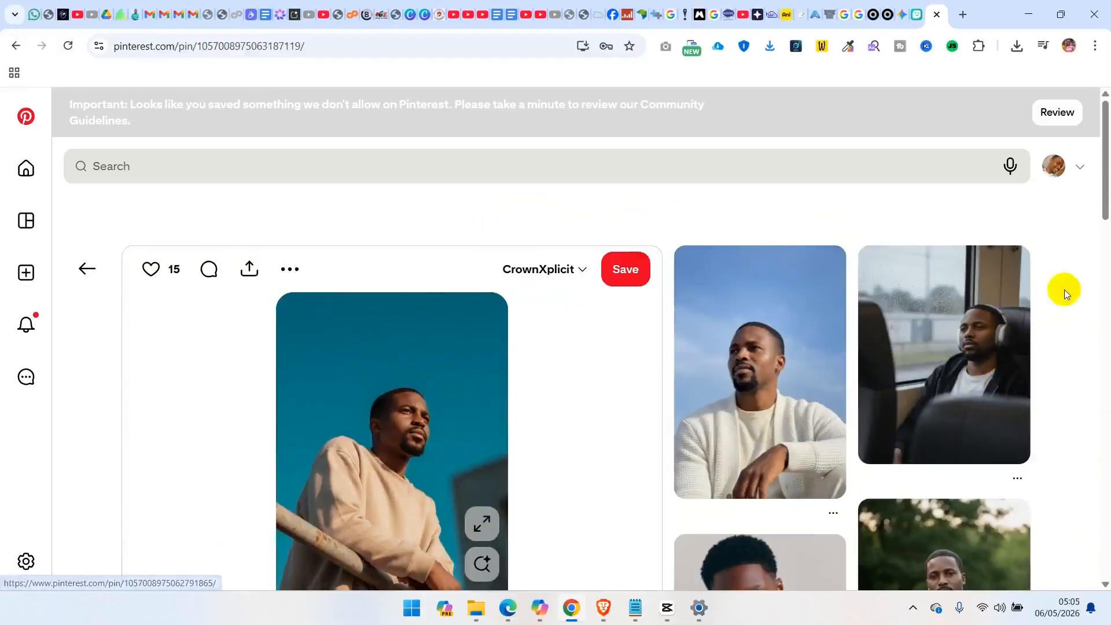
mouse_move(1105, 186)
left_mouse_down()
mouse_move(1106, 222)
mouse_move(1106, 202)
left_mouse_up()
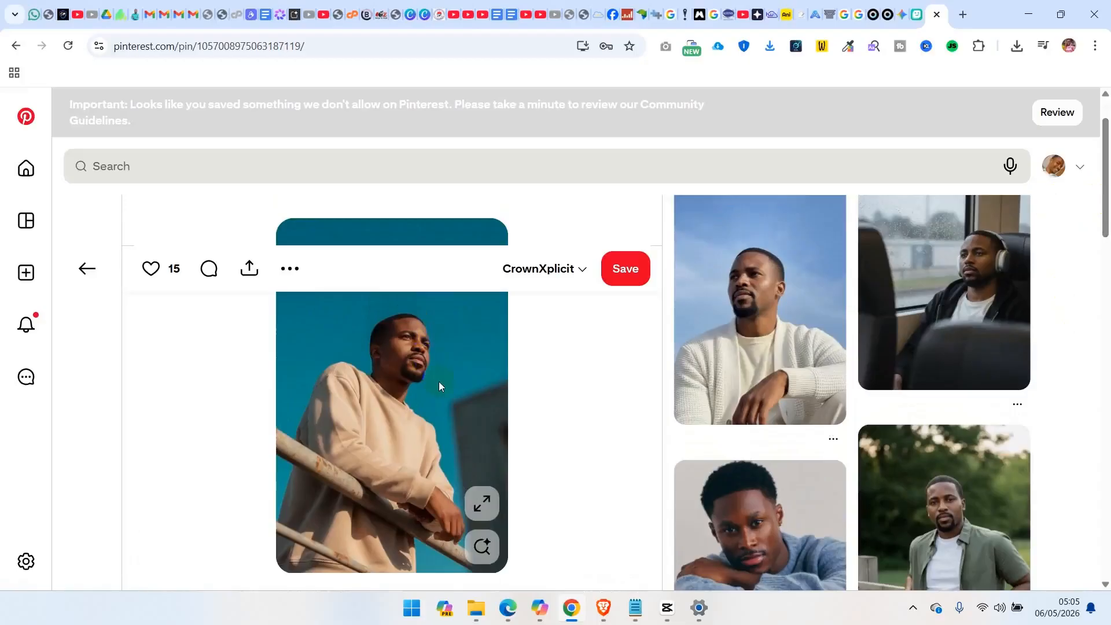
left_click(482, 503)
right_click(499, 311)
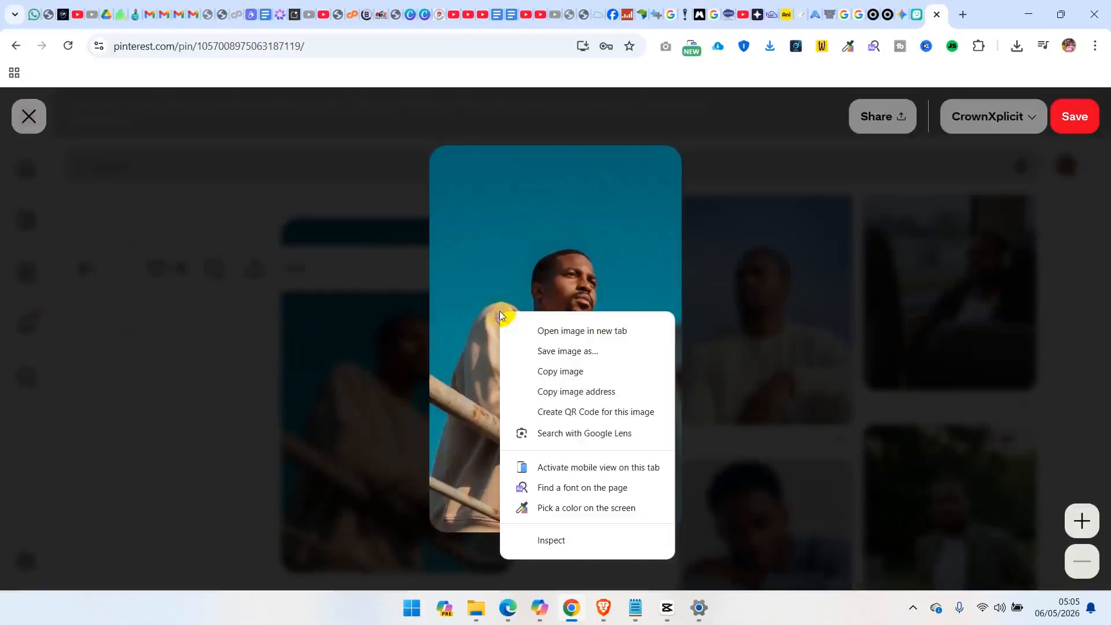
left_click(560, 350)
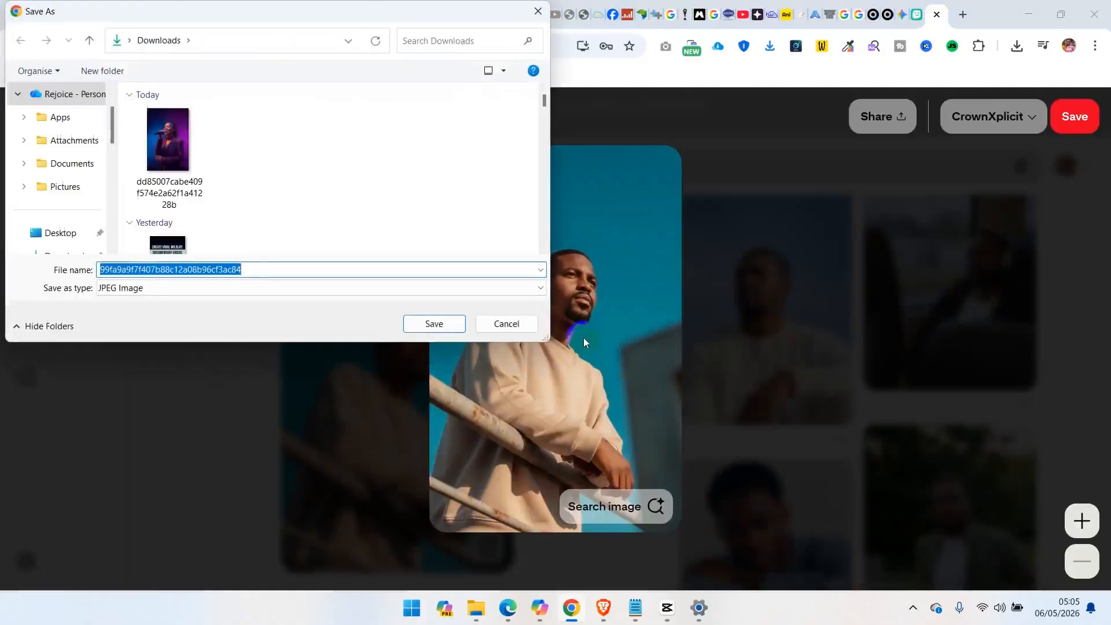
left_click(288, 283)
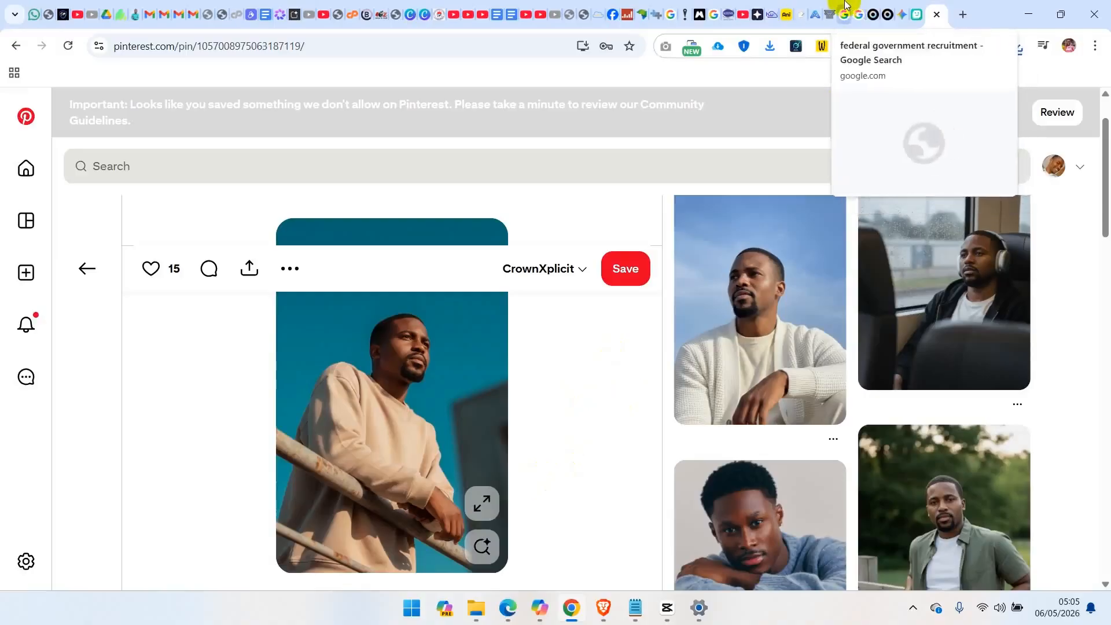
Switch to Copilot and select the text of the earlier request for an image prompt based on the girl's sitting style and position
left_click(539, 608)
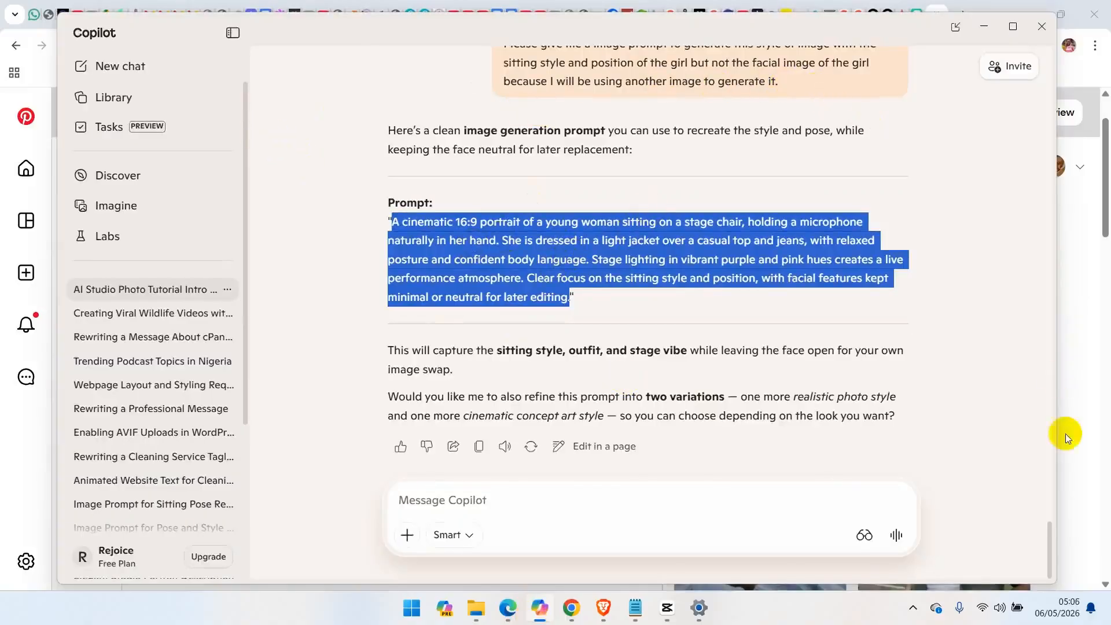
left_click_drag(1050, 559, 1061, 532)
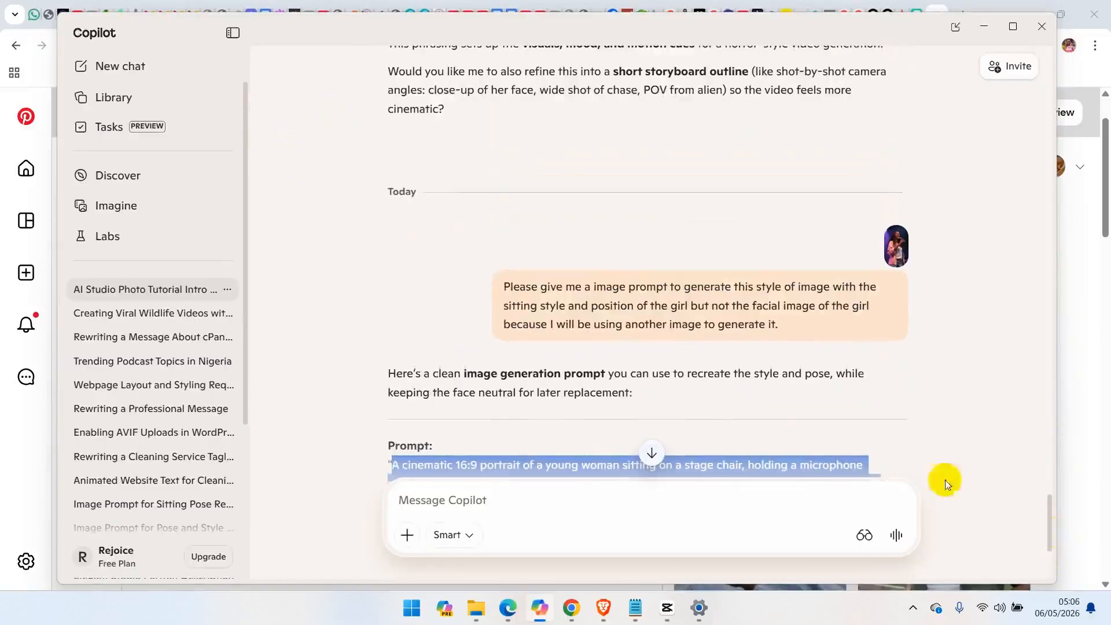
left_click(788, 321)
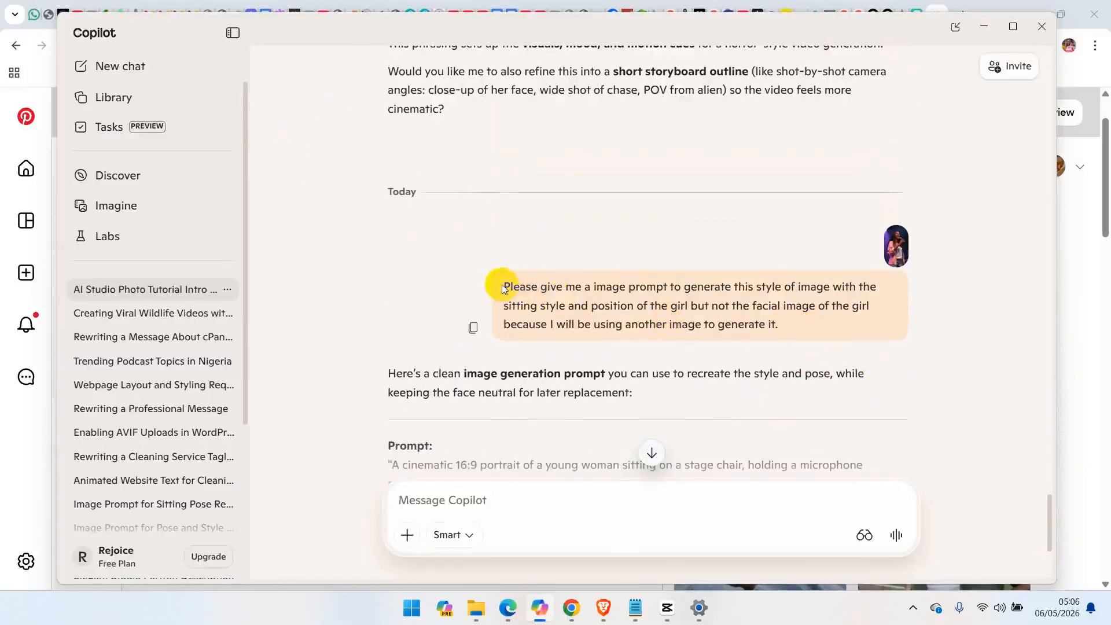
left_click_drag(502, 286, 783, 327)
key("ctrl+c")
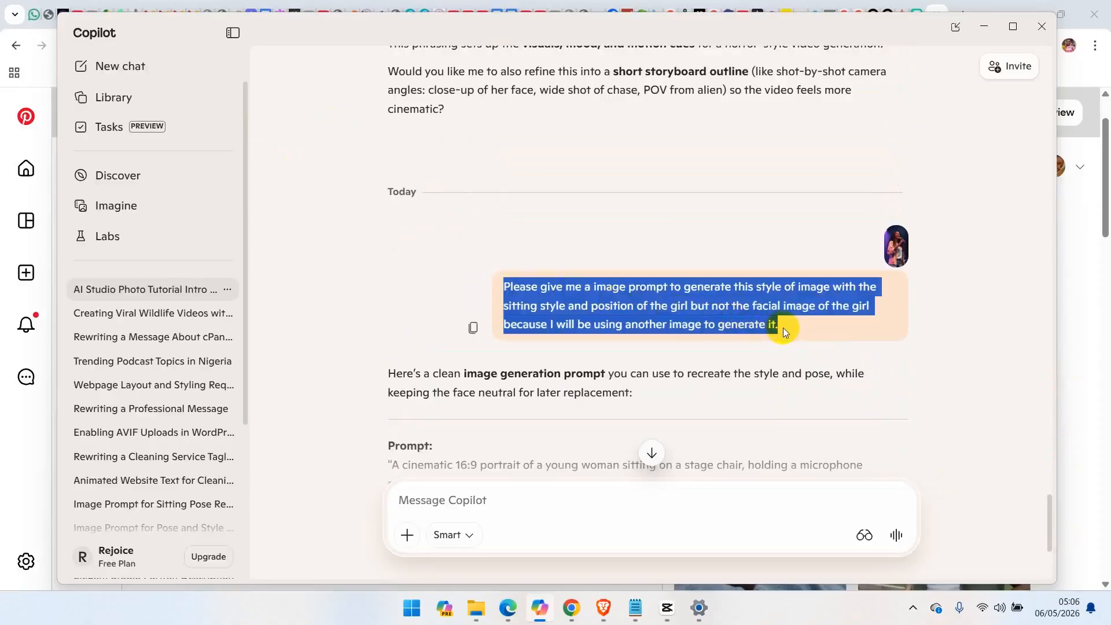
left_click_drag(1050, 526, 1050, 560)
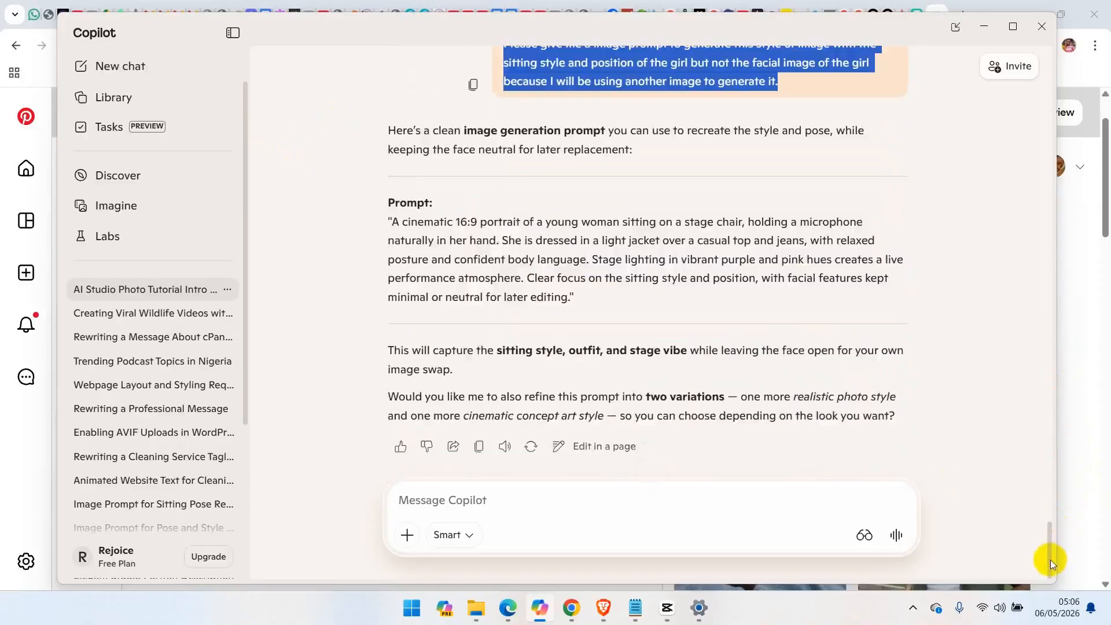
Attach the downloaded railing photo from Downloads and send the reused request for an image prompt matching its sitting style and position
left_click(406, 541)
left_click(434, 307)
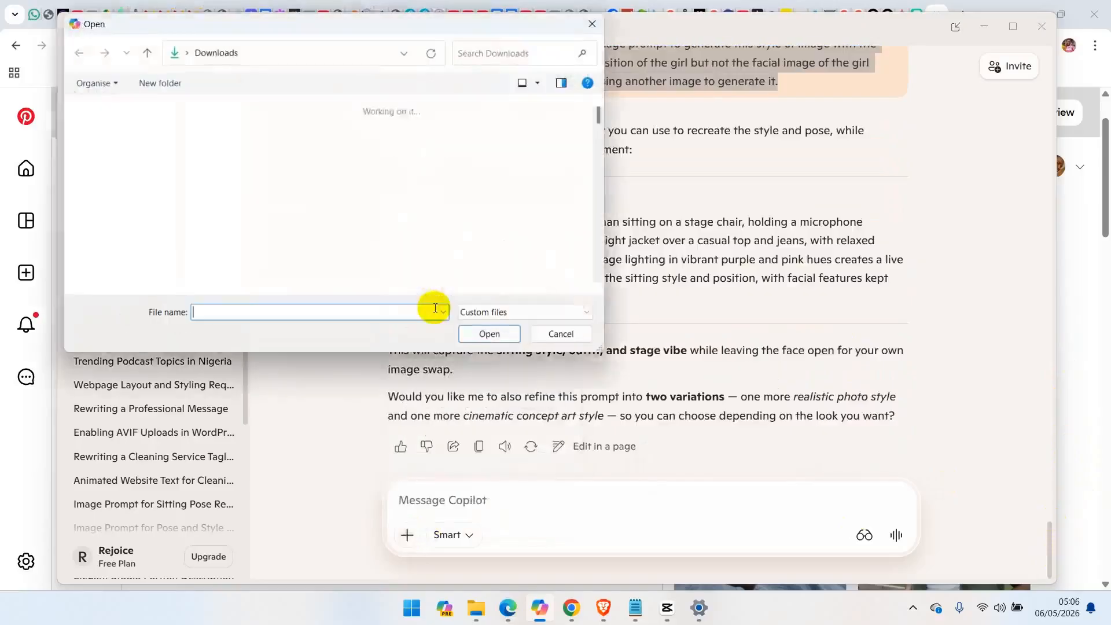
left_click(256, 166)
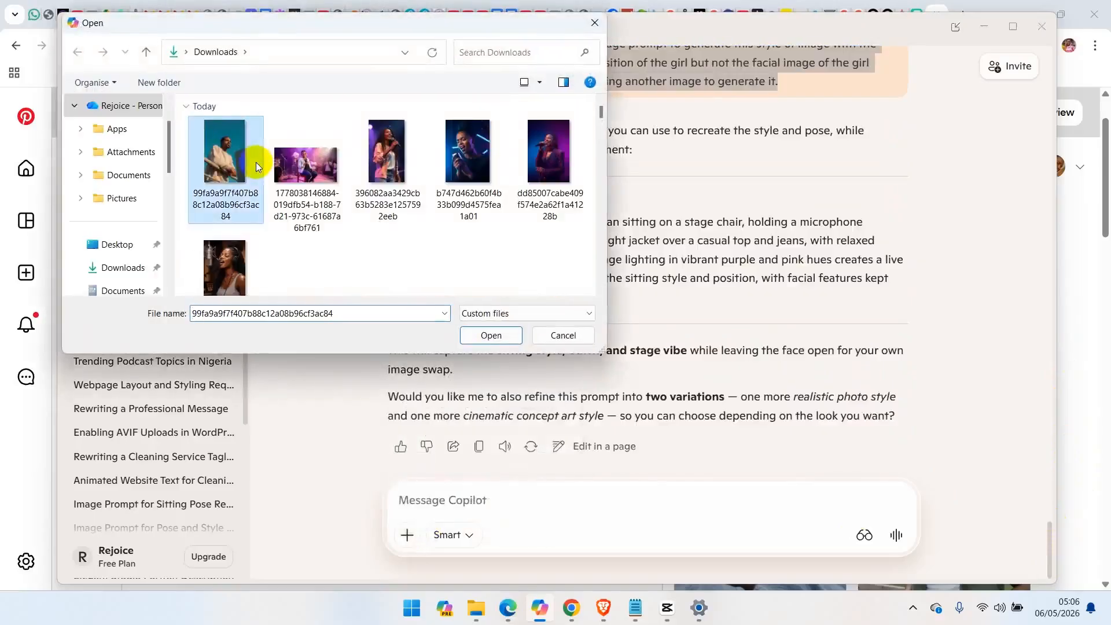
left_click(477, 337)
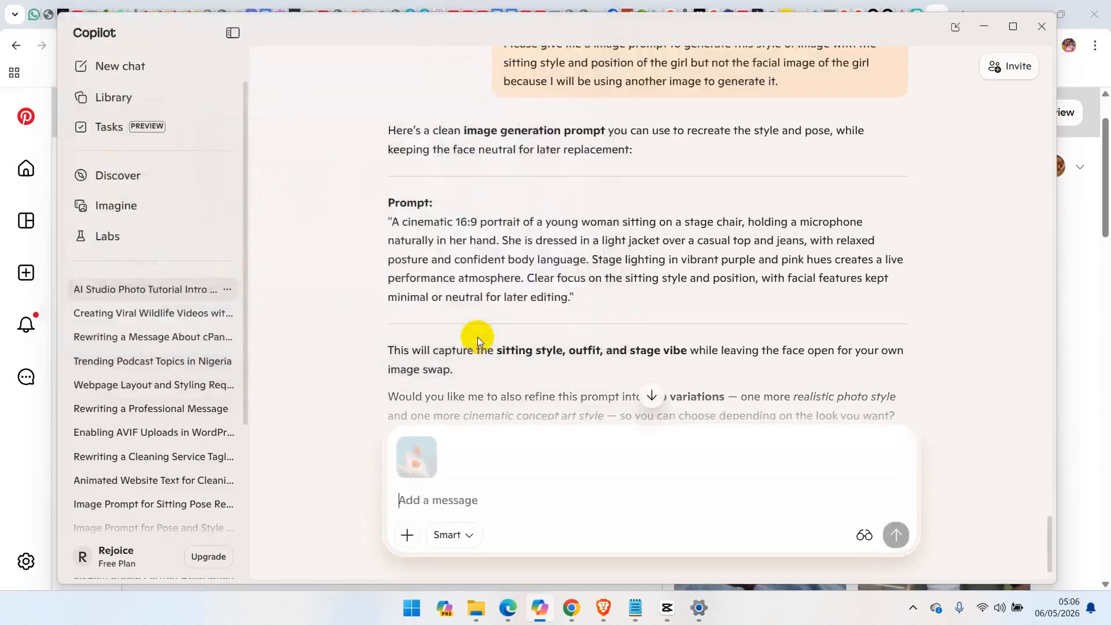
key("ctrl+v")
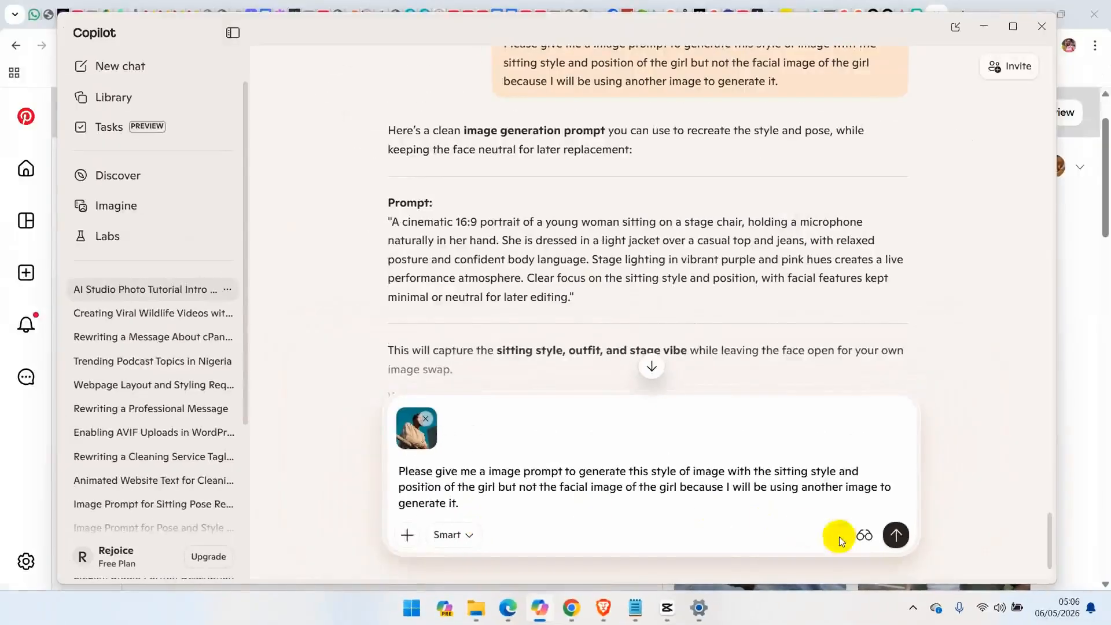
left_click(897, 535)
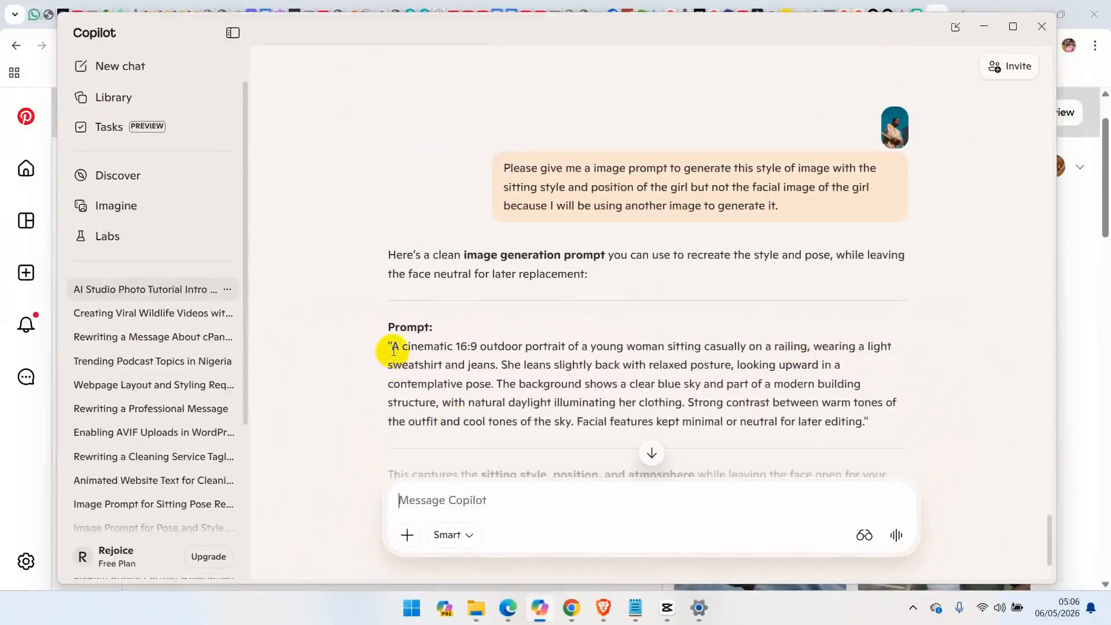
Copy the generated prompt text up to "cool tones of the sky.", switch to Arena in Chrome and start a new chat
left_click_drag(392, 345, 579, 425)
key("ctrl+c")
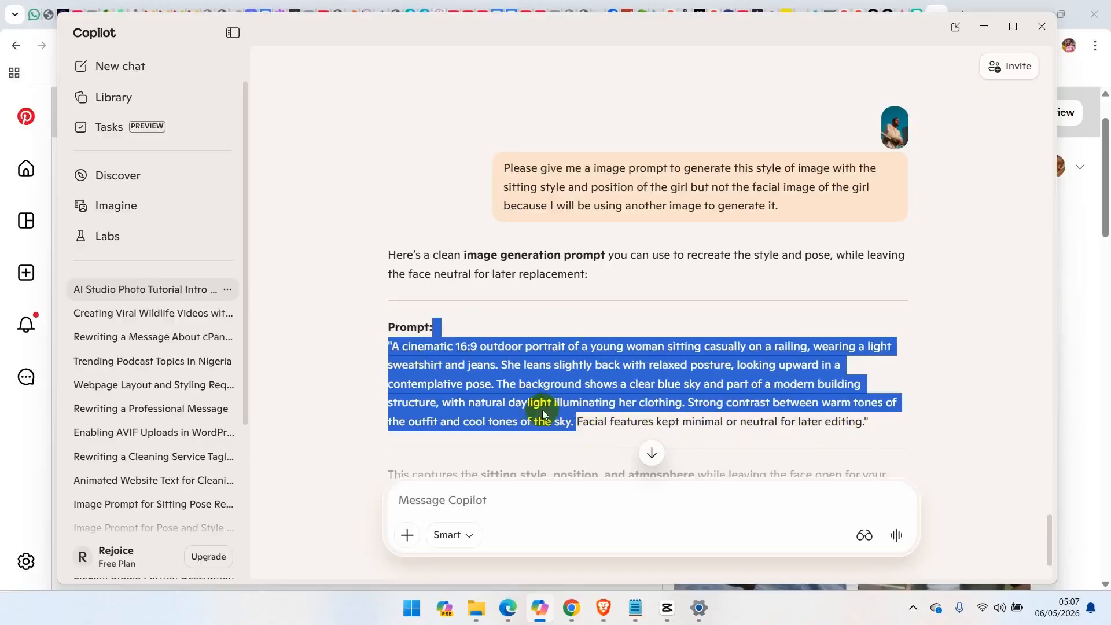
left_click(570, 613)
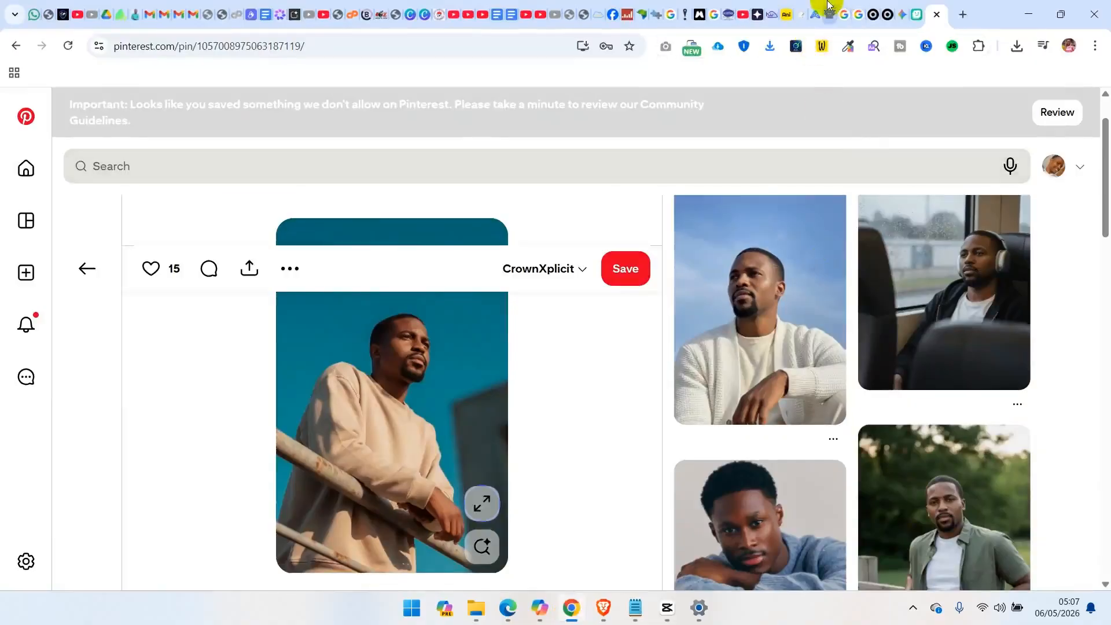
left_click(827, 7)
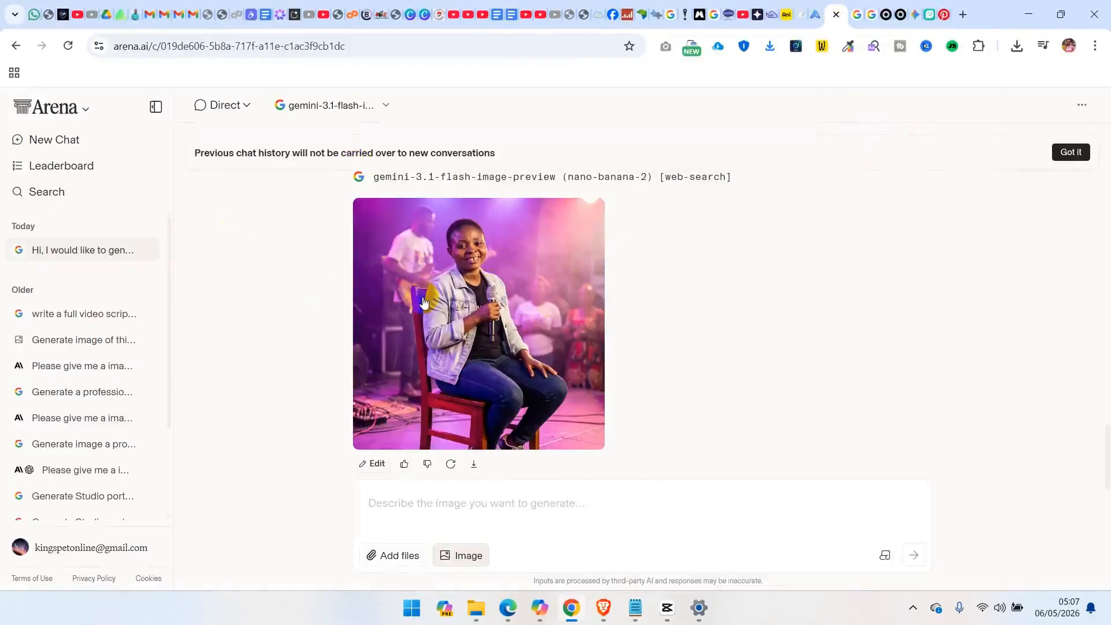
left_click(51, 107)
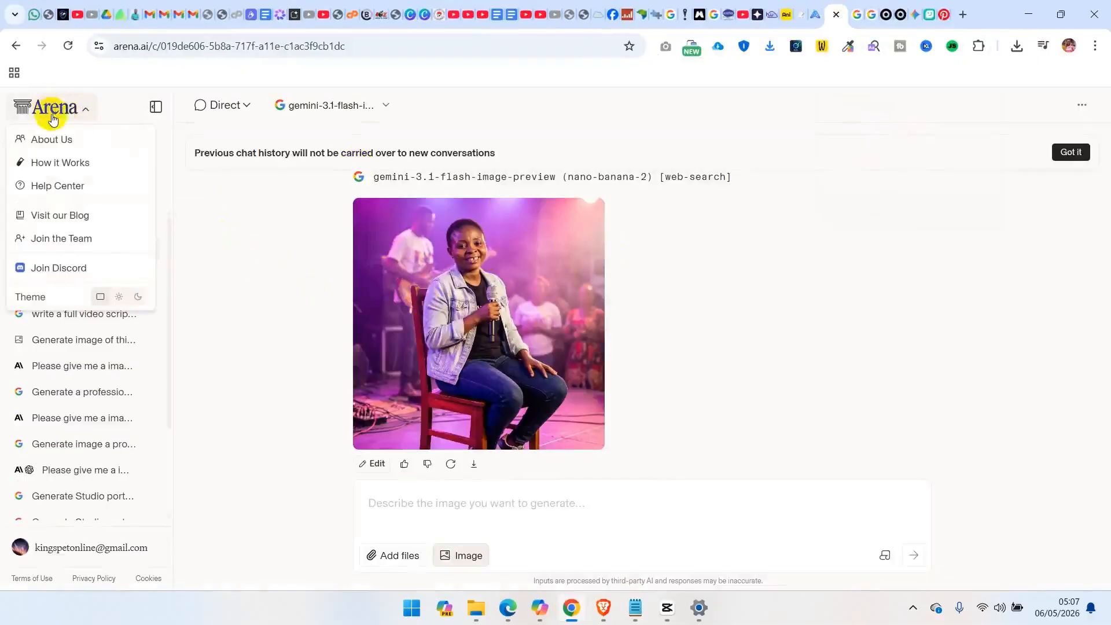
left_click(58, 116)
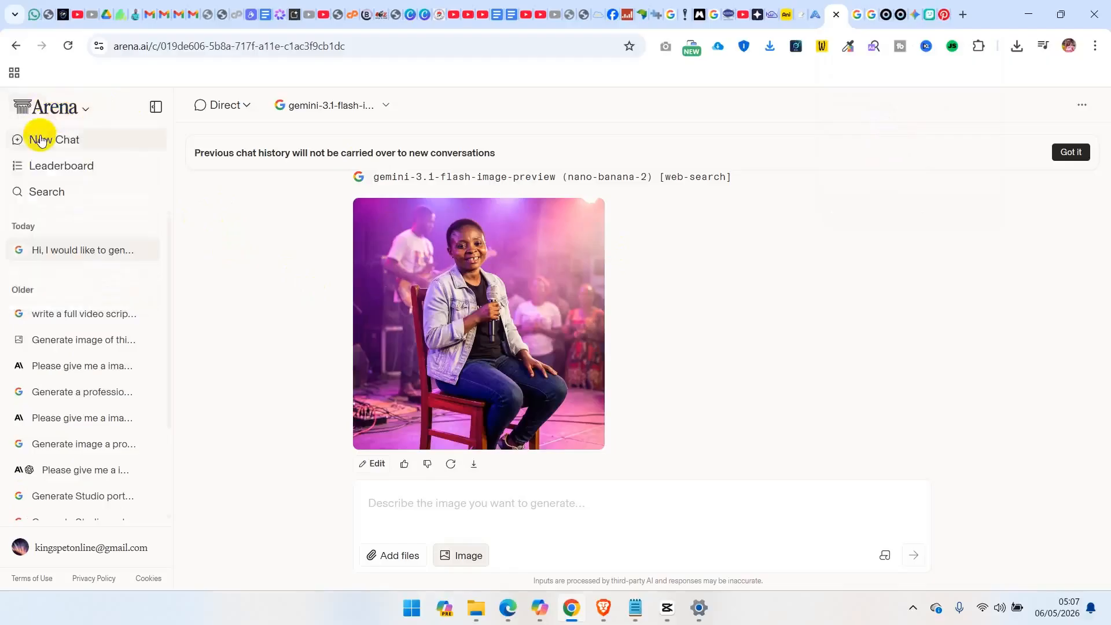
left_click(40, 141)
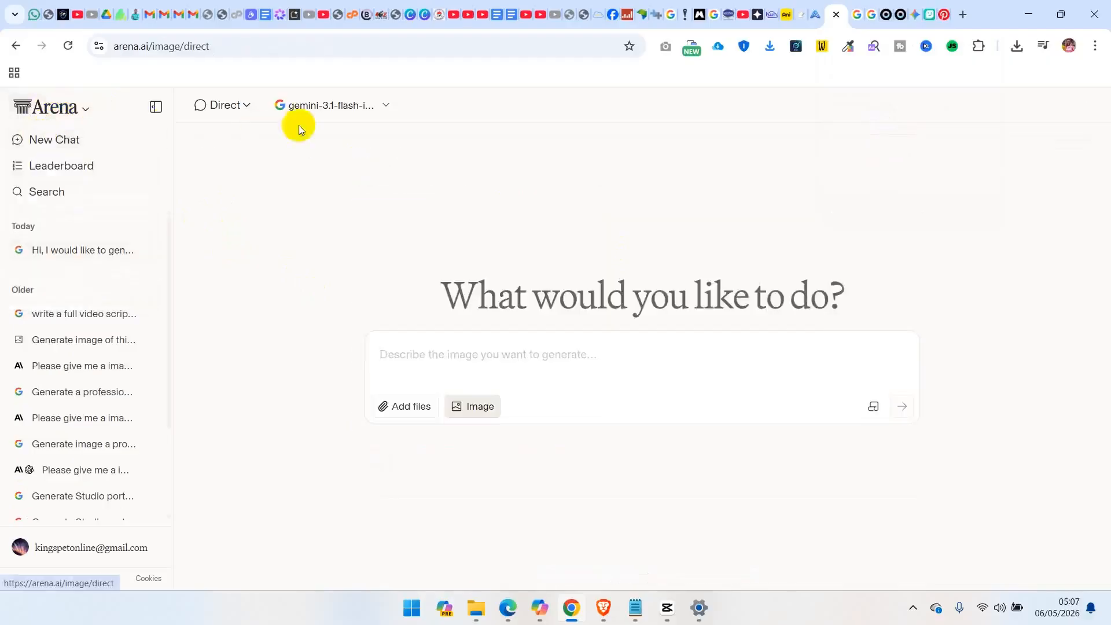
Set the new image chat to Direct mode with the gemini-3.1-flash-image-preview (nano-banana-2) model
left_click(247, 105)
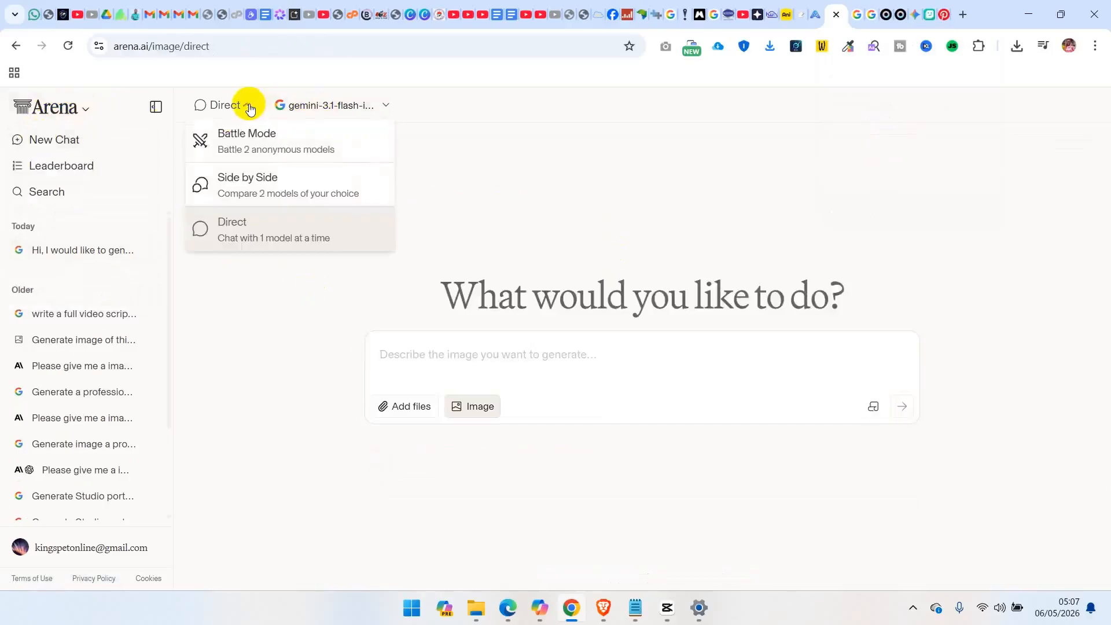
left_click(230, 136)
left_click(262, 107)
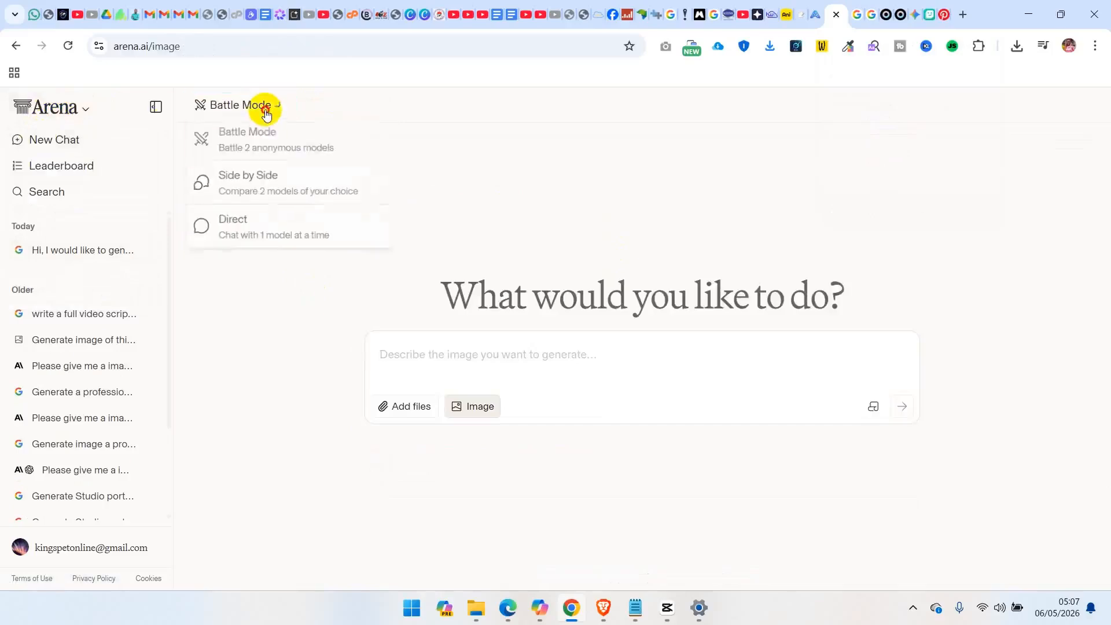
left_click(253, 240)
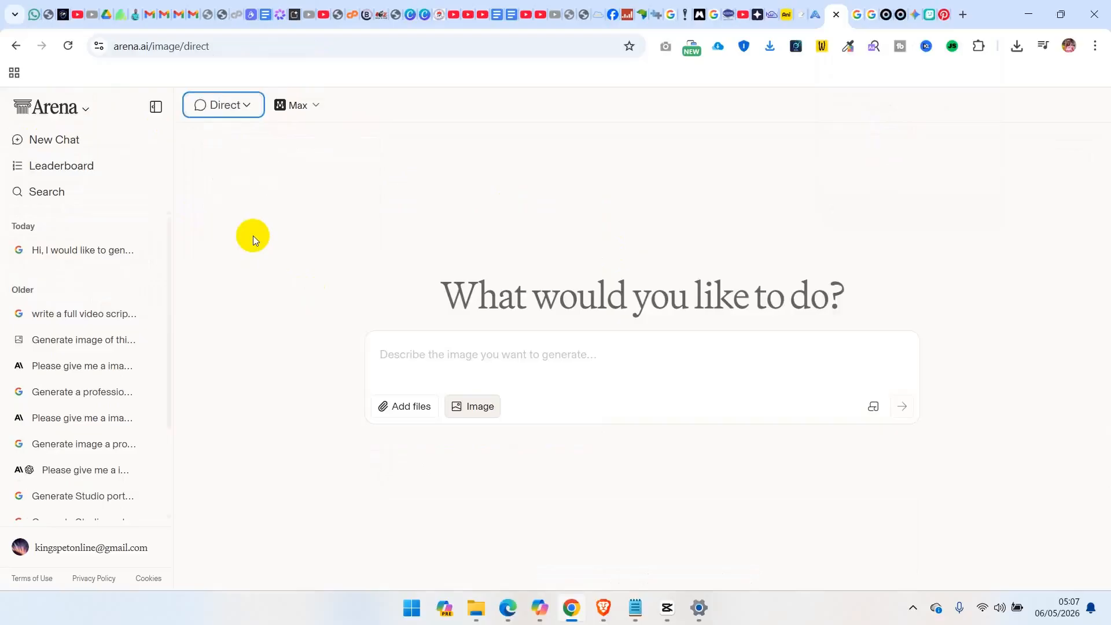
left_click(297, 105)
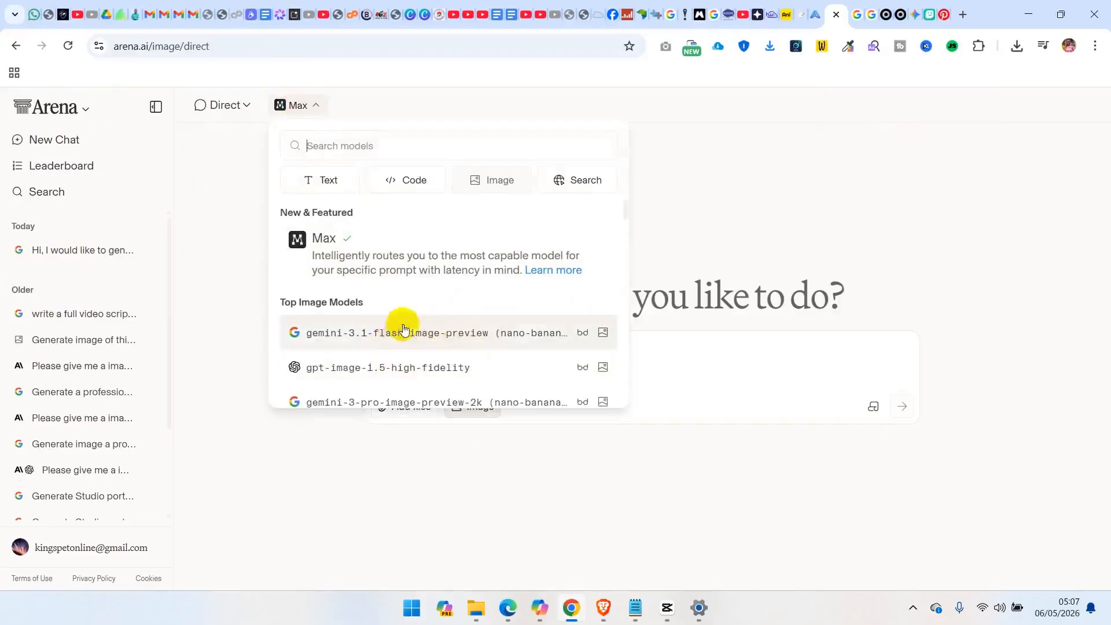
left_click(472, 334)
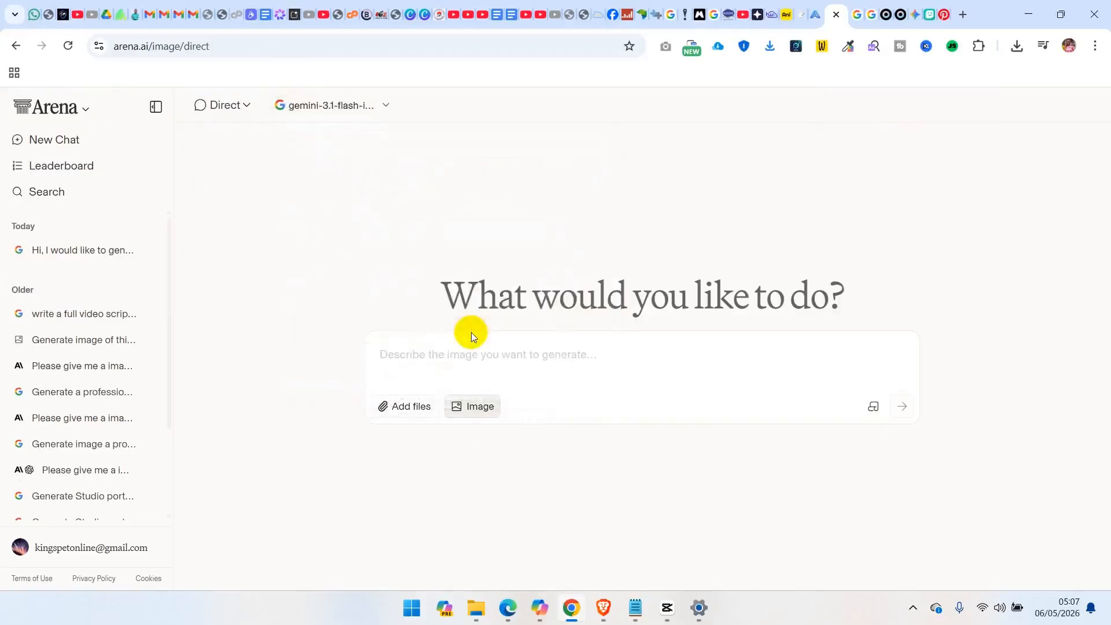
Attach the photo IMG_20240505_091355_069 from the Infinite Phone Pictures folder in Pictures as the reference image
left_click(418, 406)
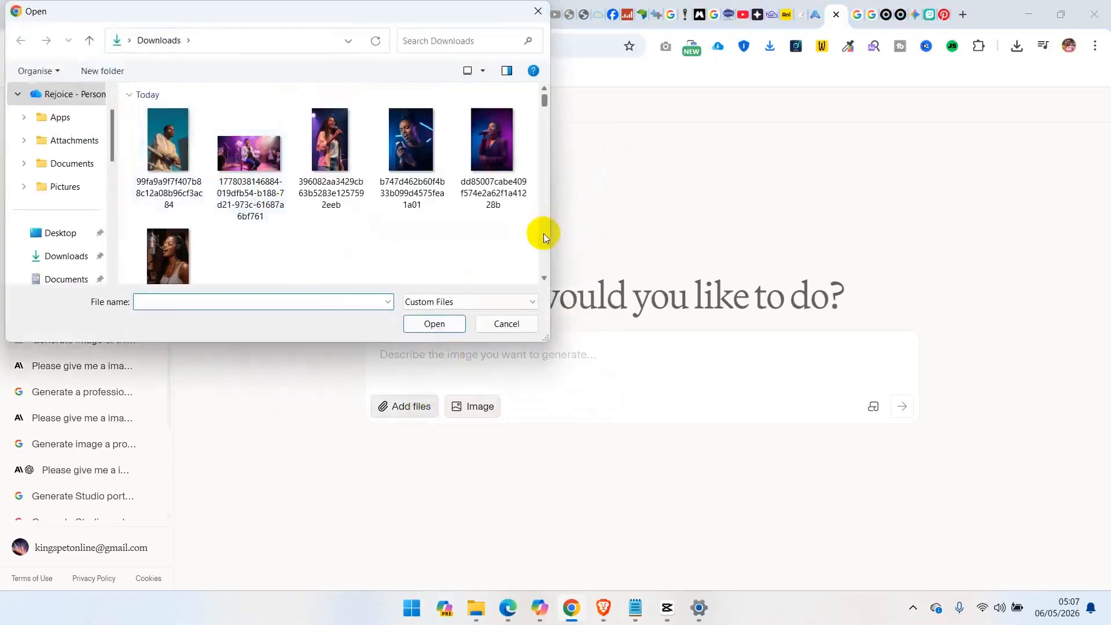
scroll(543, 234, "down", 10)
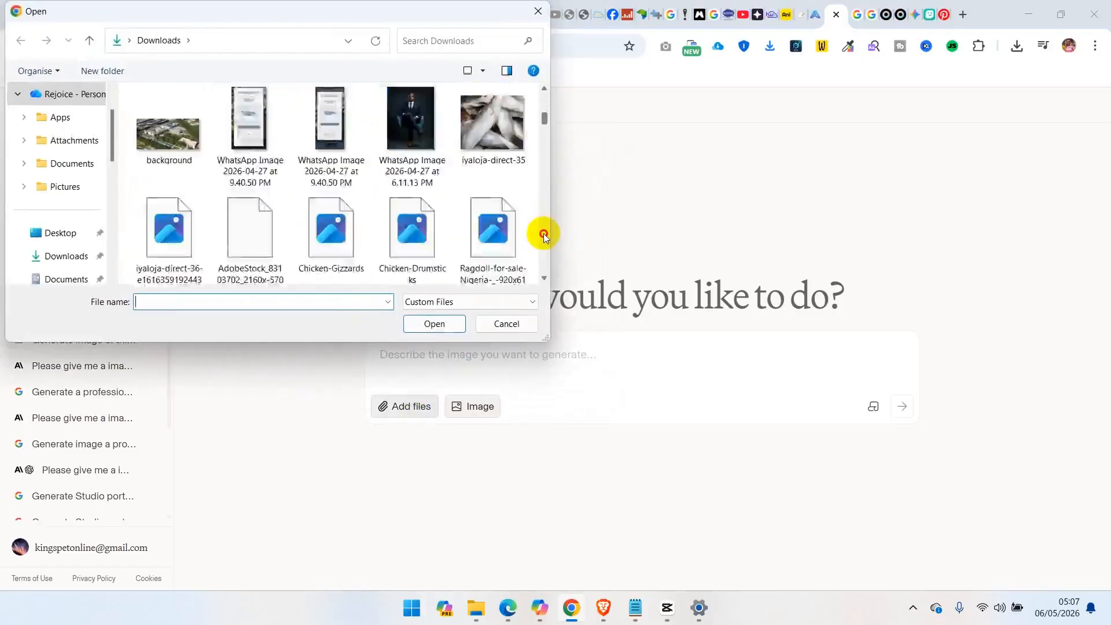
scroll(543, 234, "down", 5)
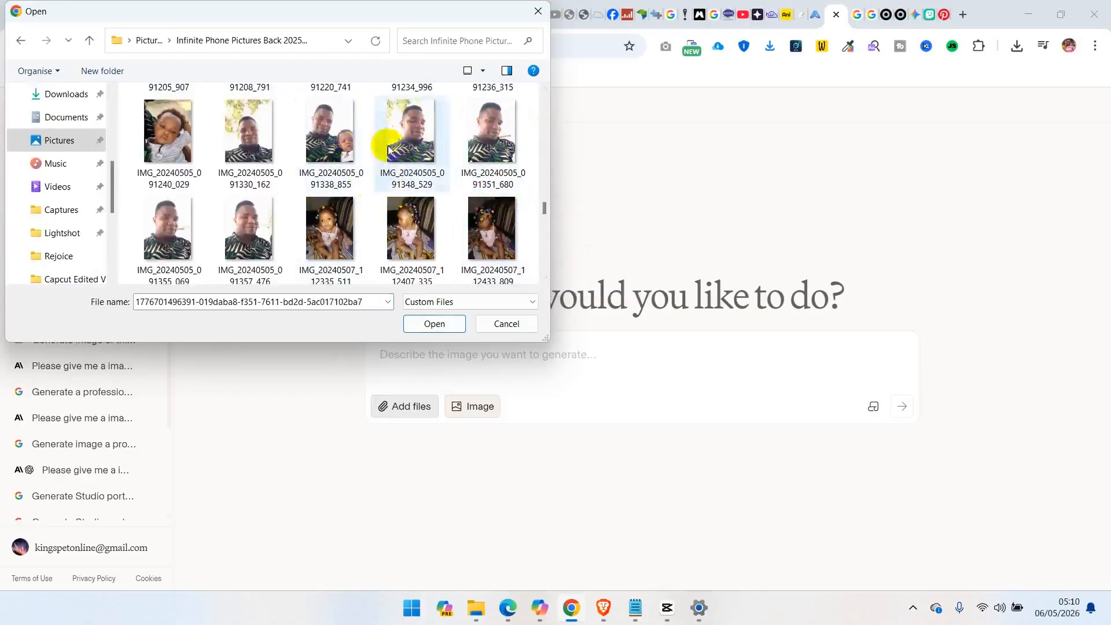
left_click(495, 144)
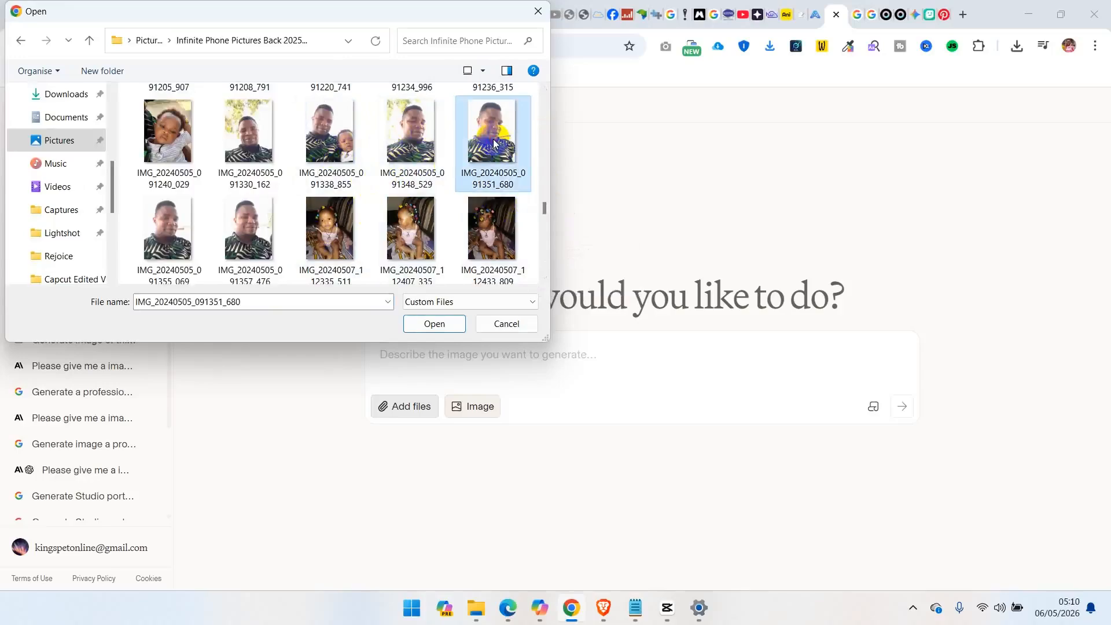
left_click(254, 240)
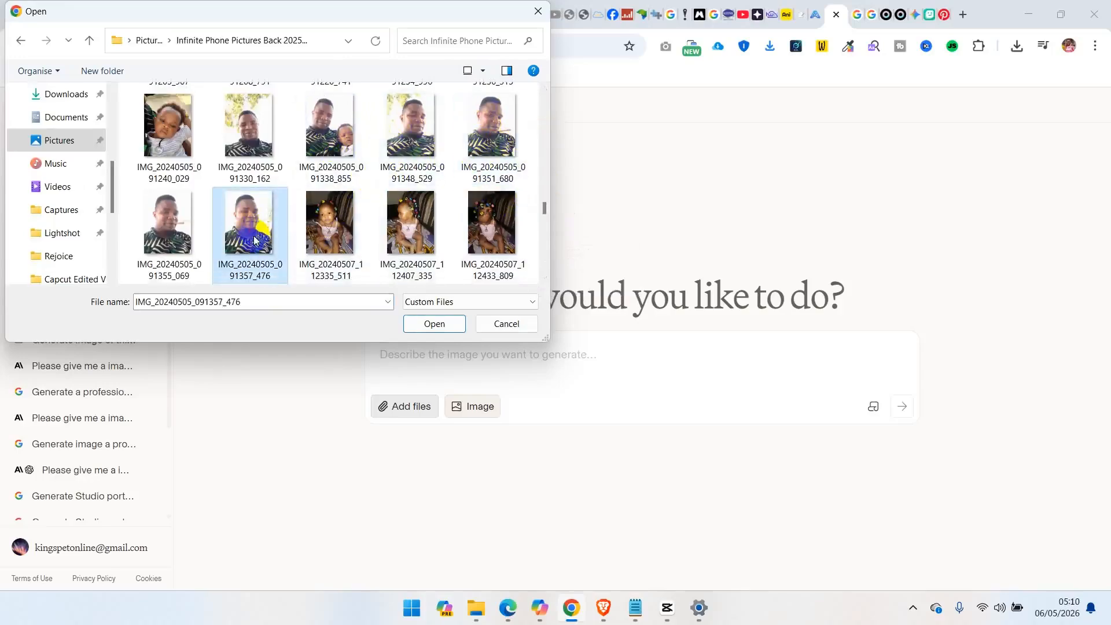
left_click(174, 229)
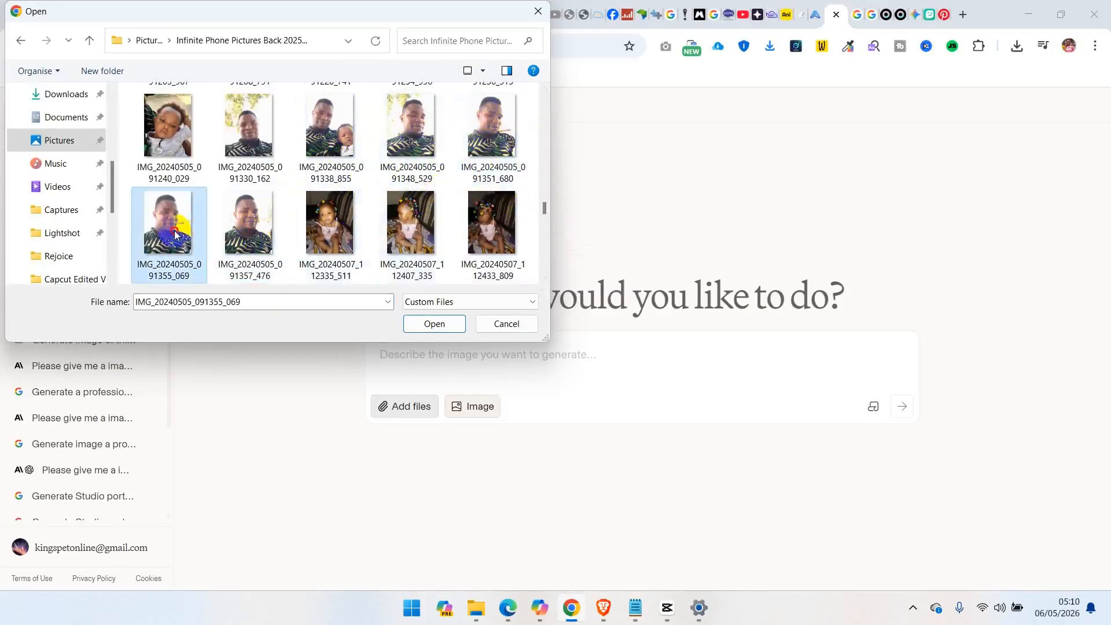
left_click(433, 325)
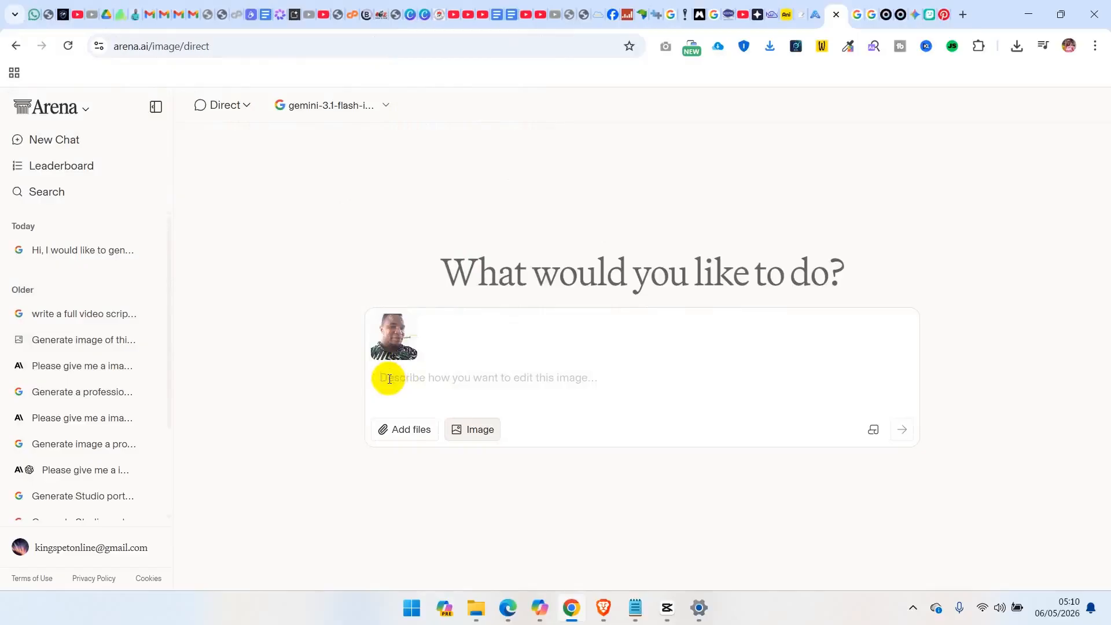
Paste the copied cinematic 16:9 portrait prompt, remove its opening quotation mark and submit it for image generation
key("ctrl+v")
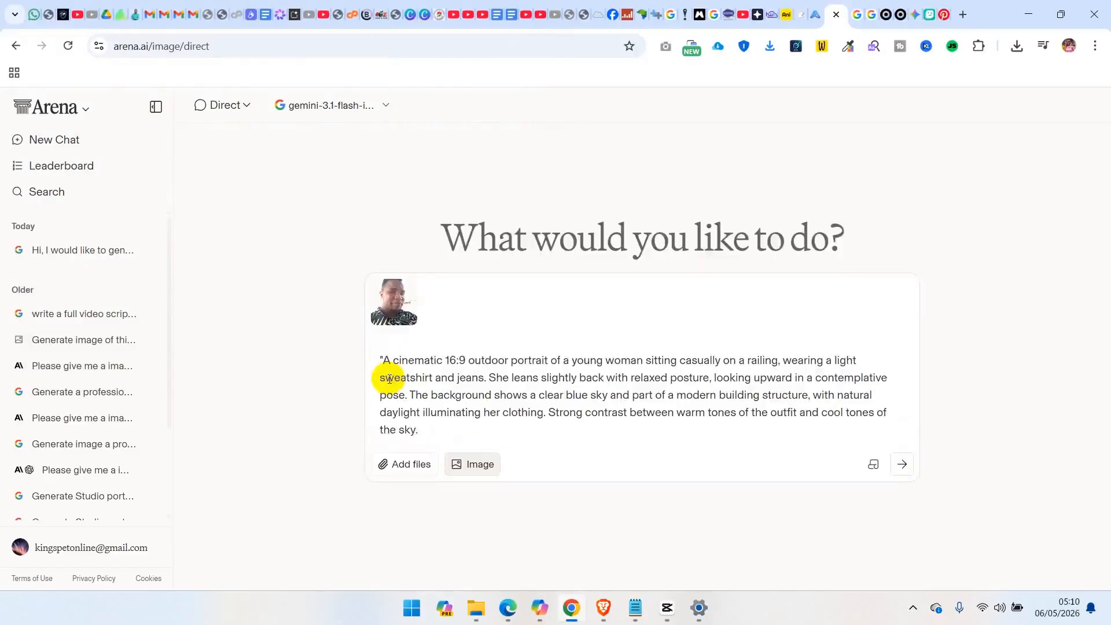
left_click(386, 354)
key("BackSpace")
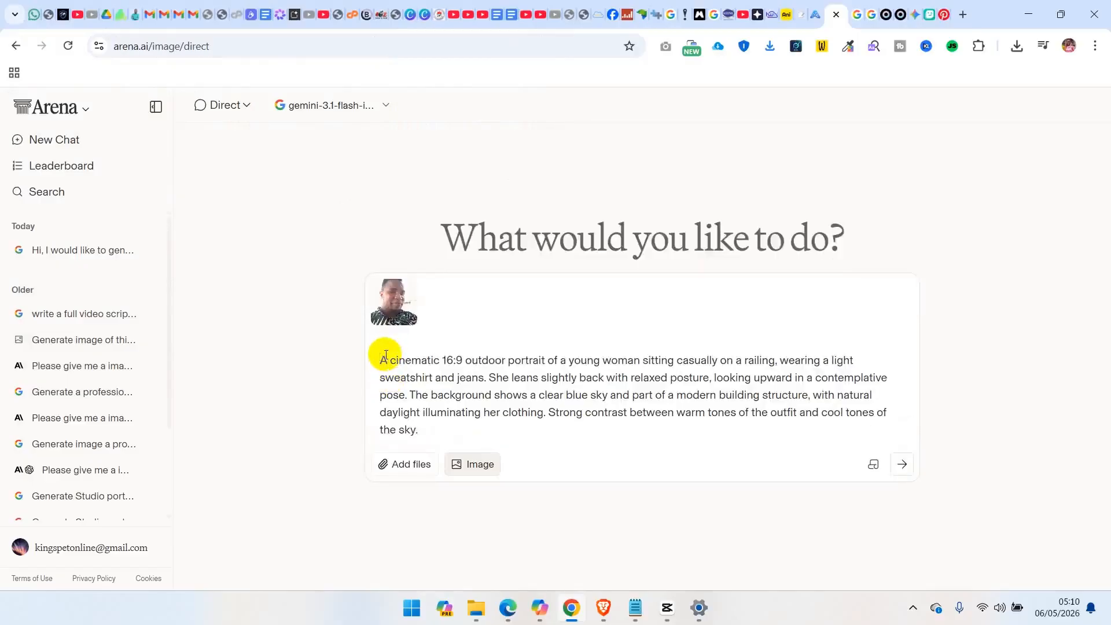
left_click(435, 434)
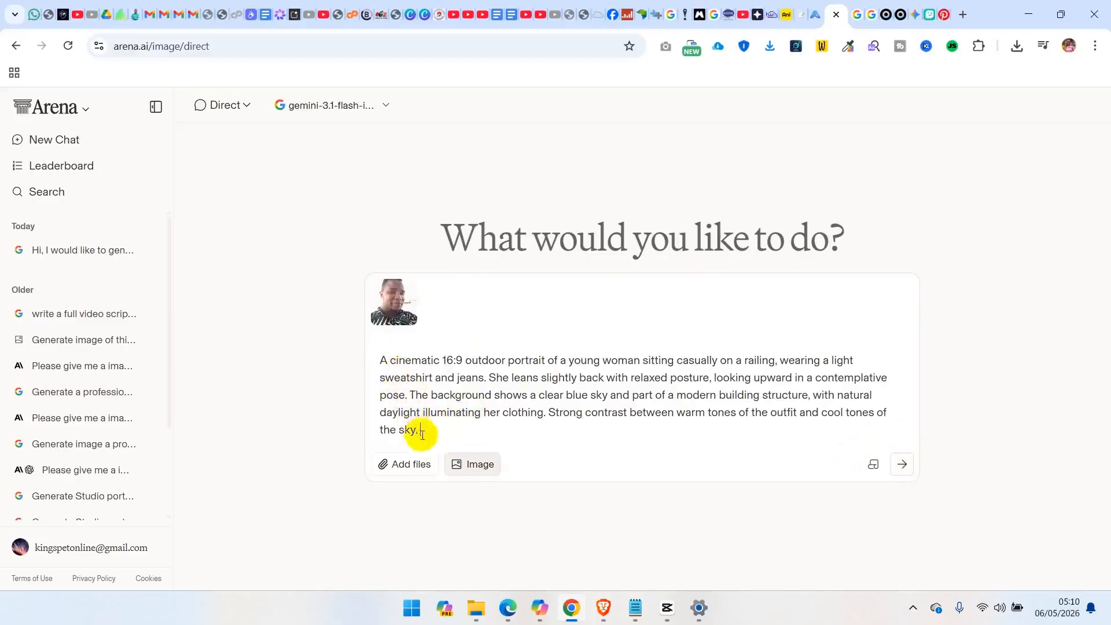
left_click(903, 467)
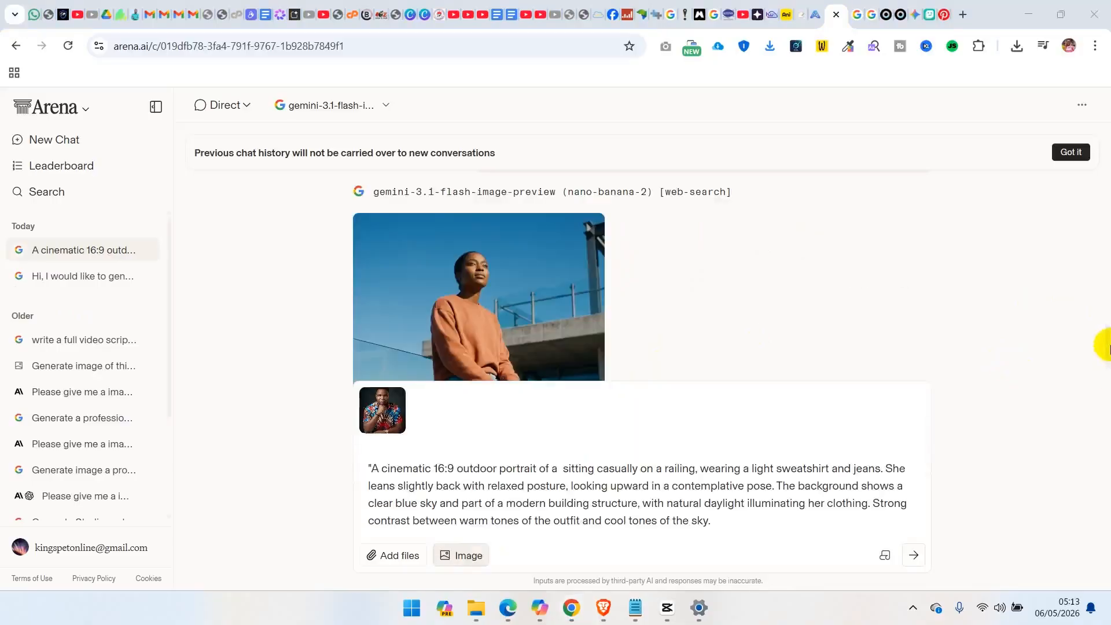
Examine the generated railing portraits in the chat and compare them with the reference photo and submitted prompt
scroll(1108, 347, "up", 7)
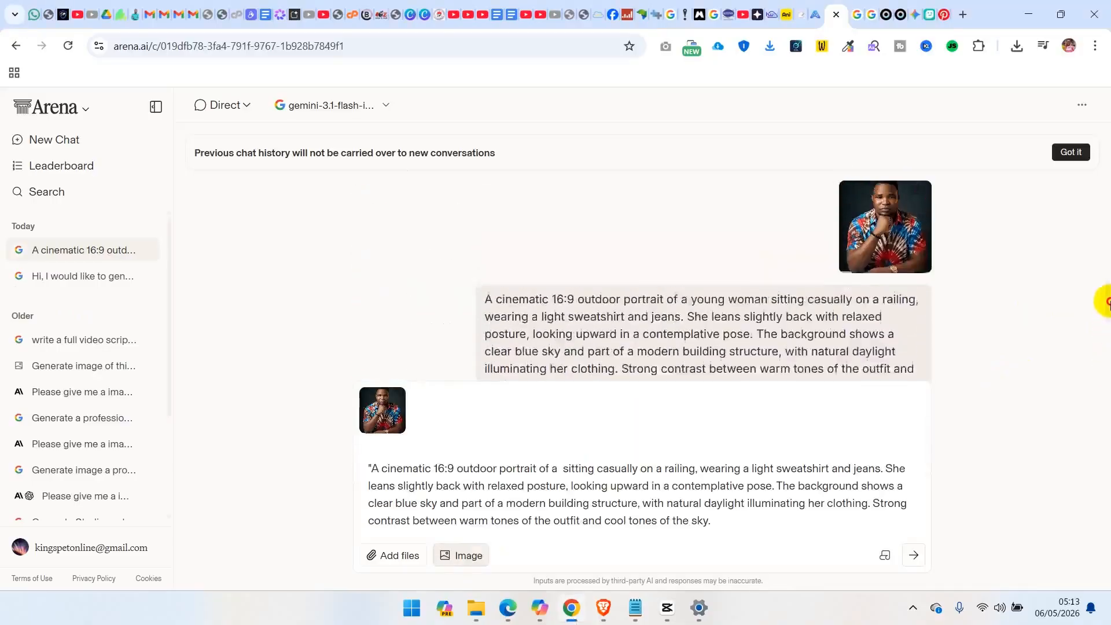
scroll(1107, 289, "up", 4)
scroll(1104, 231, "down", 4)
scroll(1102, 217, "down", 3)
scroll(1092, 238, "down", 2)
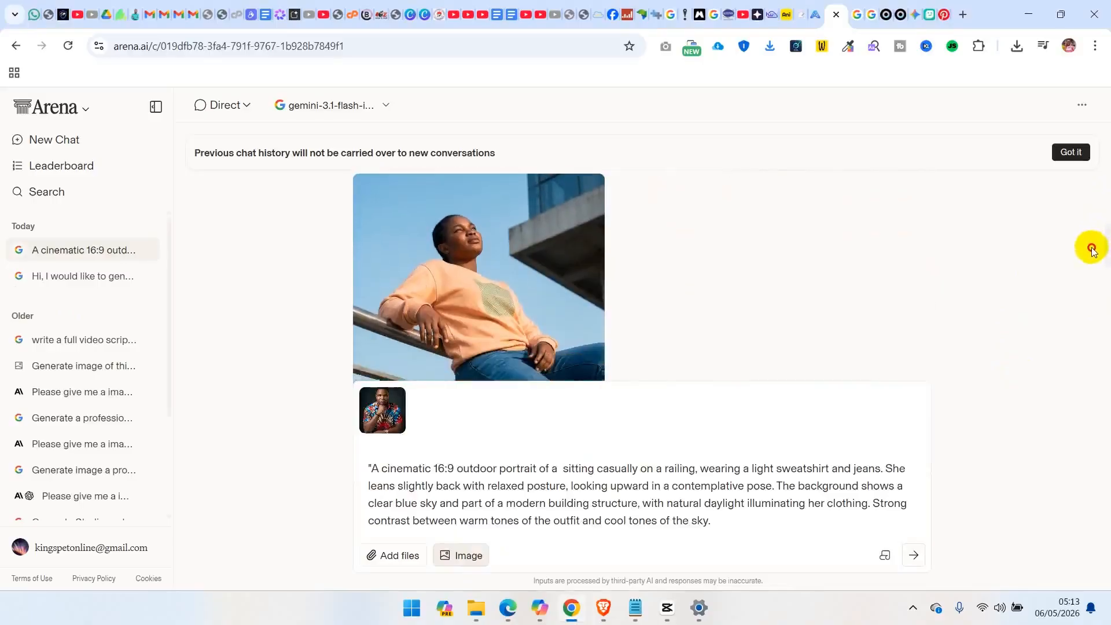
scroll(1086, 266, "down", 5)
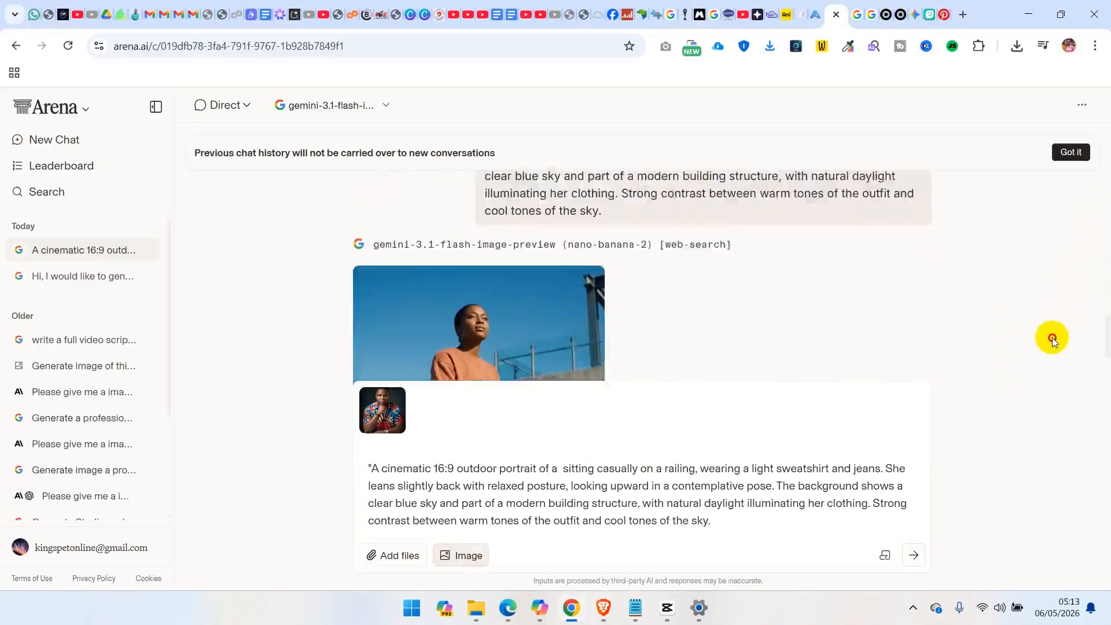
scroll(1044, 362, "down", 1)
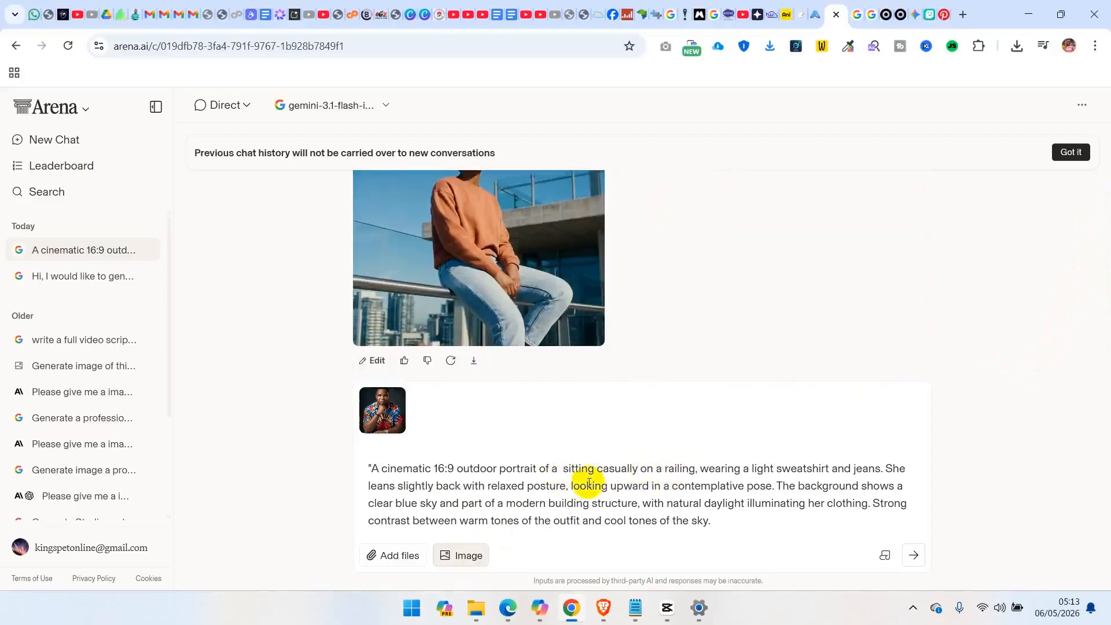
Replace the draft message with the full copied prompt and change "young woman" in it to "this guy"
left_click(563, 486)
key("ctrl+a")
type("\"A cinematic 16:9 outdoor portrait of a young woman sitting casually on a railing, wearing a light sweatshirt and jeans. She leans slightly back with relaxed posture, looking upward in a contemplative pose. The background shows a clear blue sky and part of a modern building structure, with natural daylight illuminating her clothing. Strong contrast between warm tones of the outfit and cool tones of the sky.")
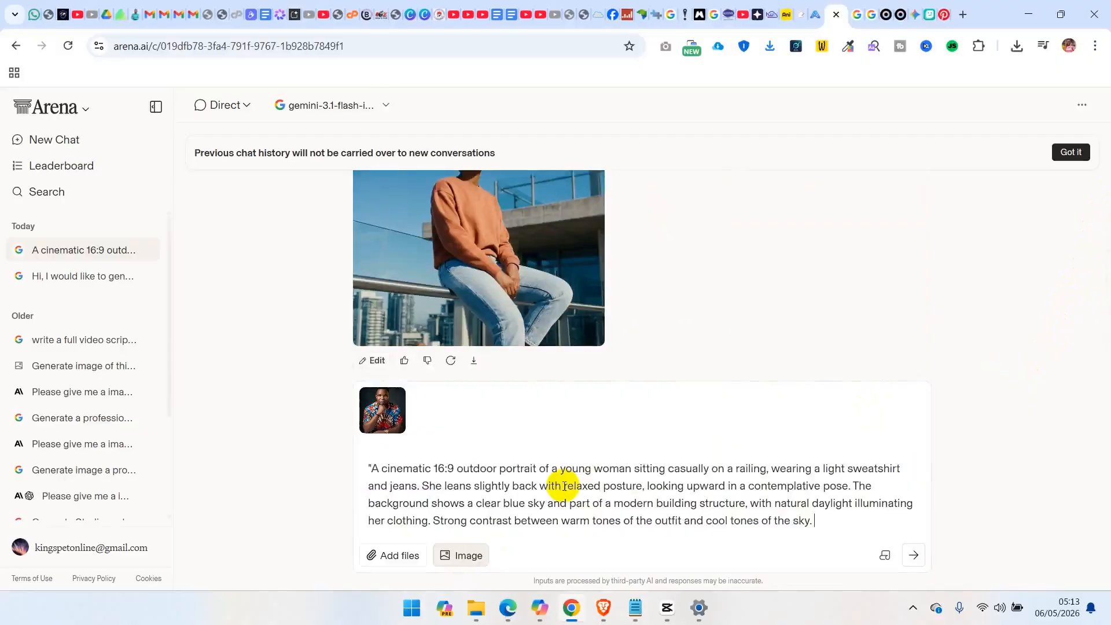
left_click_drag(632, 468, 560, 473)
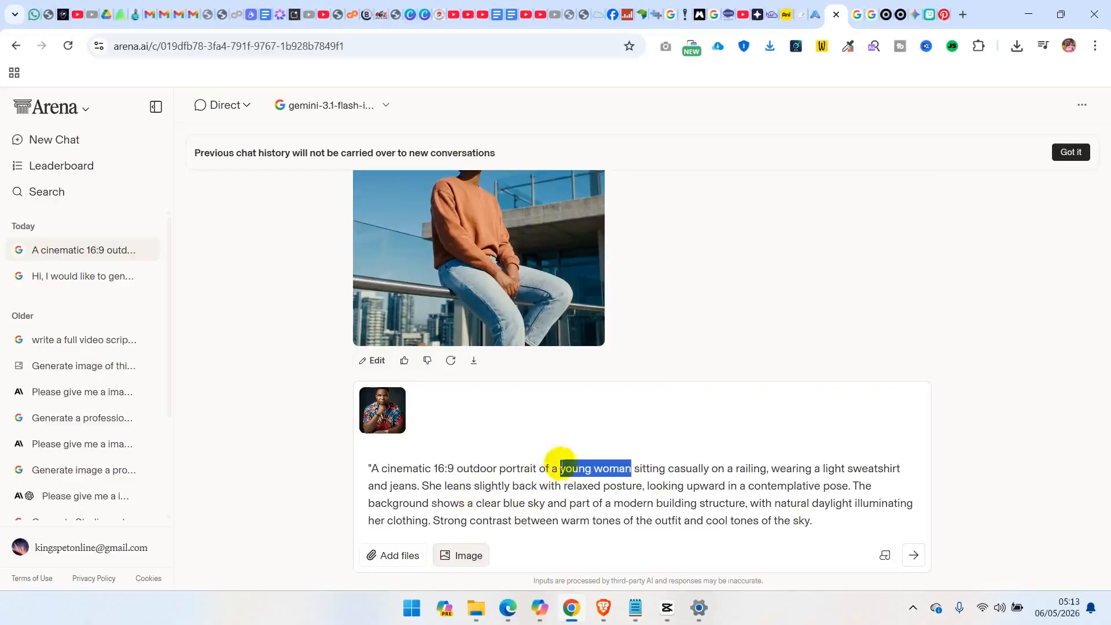
type("guy")
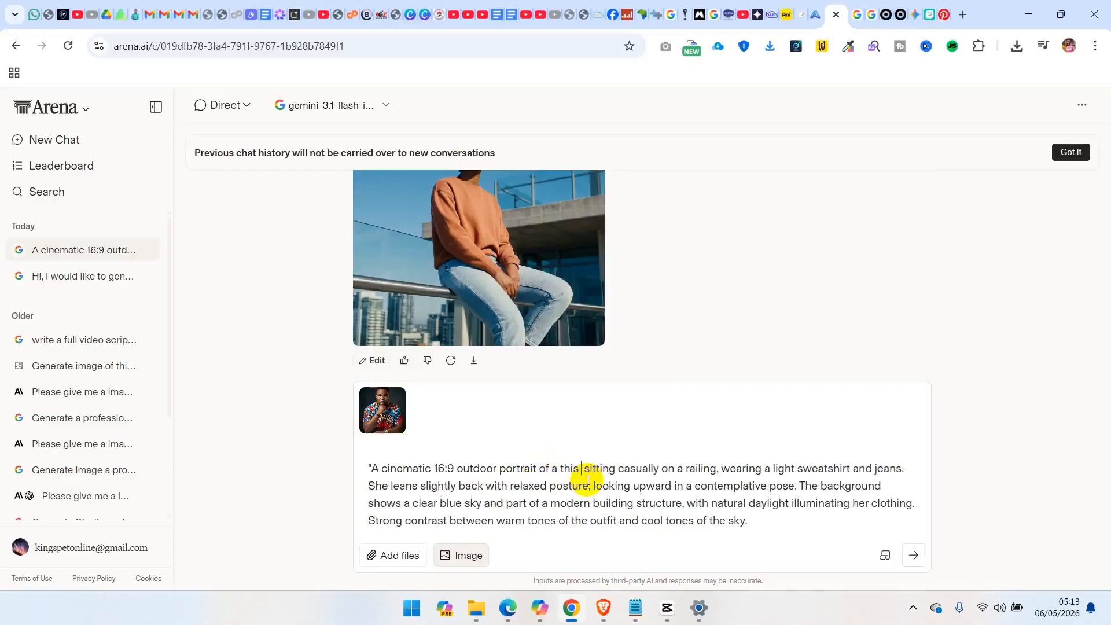
Remove the draft prompt's opening quotation mark and change its pronouns "She" to "He" and "her" to "his"
left_click(372, 469)
key("BackSpace")
mouse_move(385, 399)
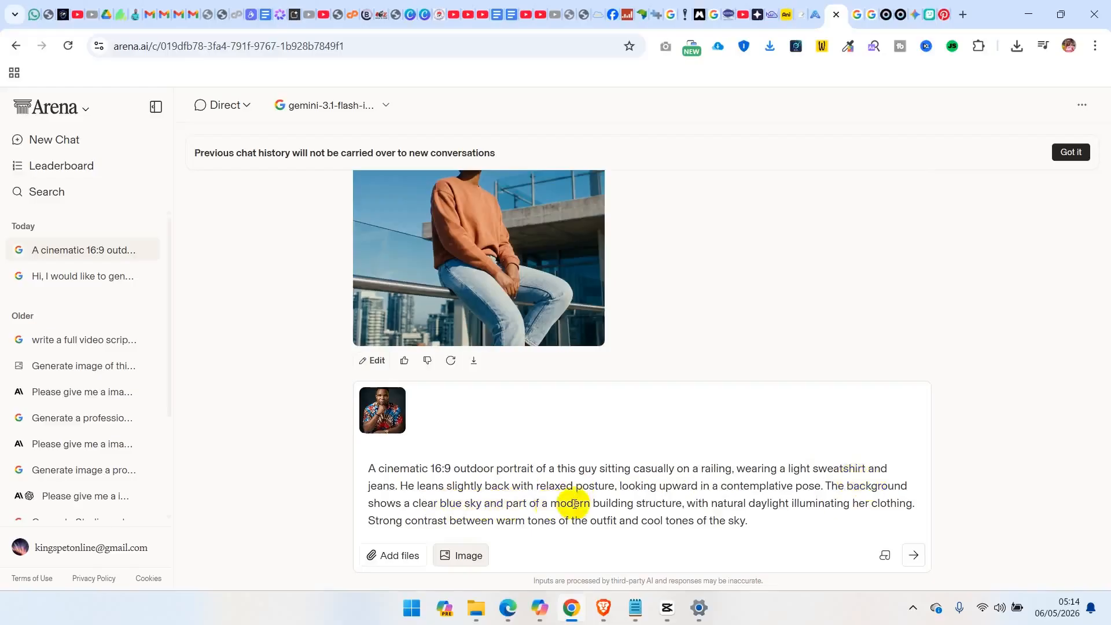
double_click(859, 502)
type("his")
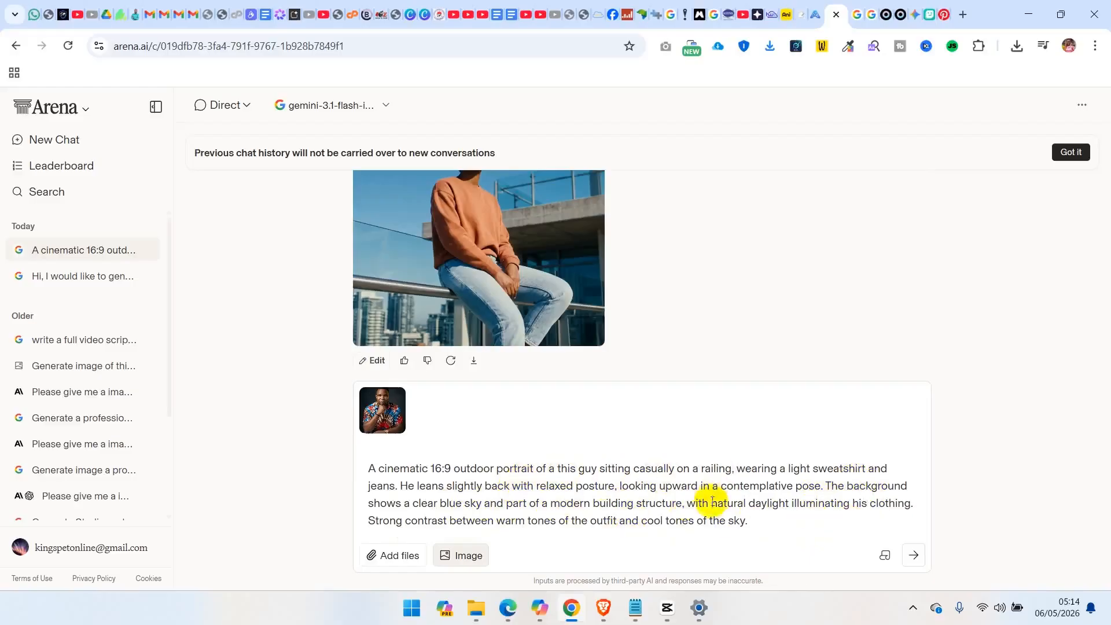
Submit the edited railing portrait prompt with the reference photo and view the generated image enlarged
left_click(919, 558)
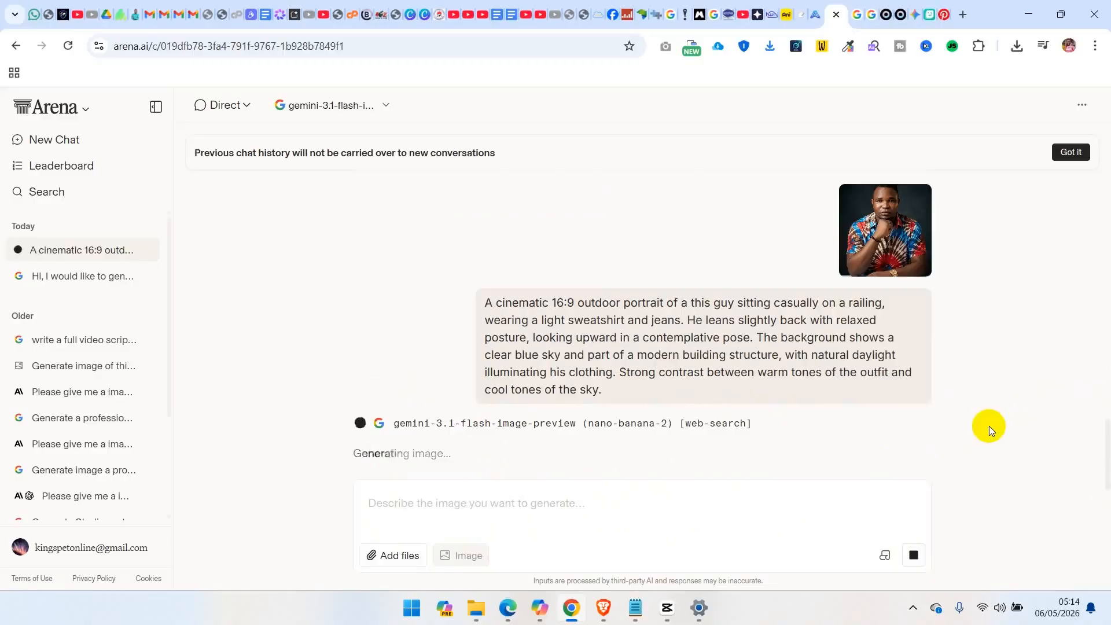
left_click(403, 282)
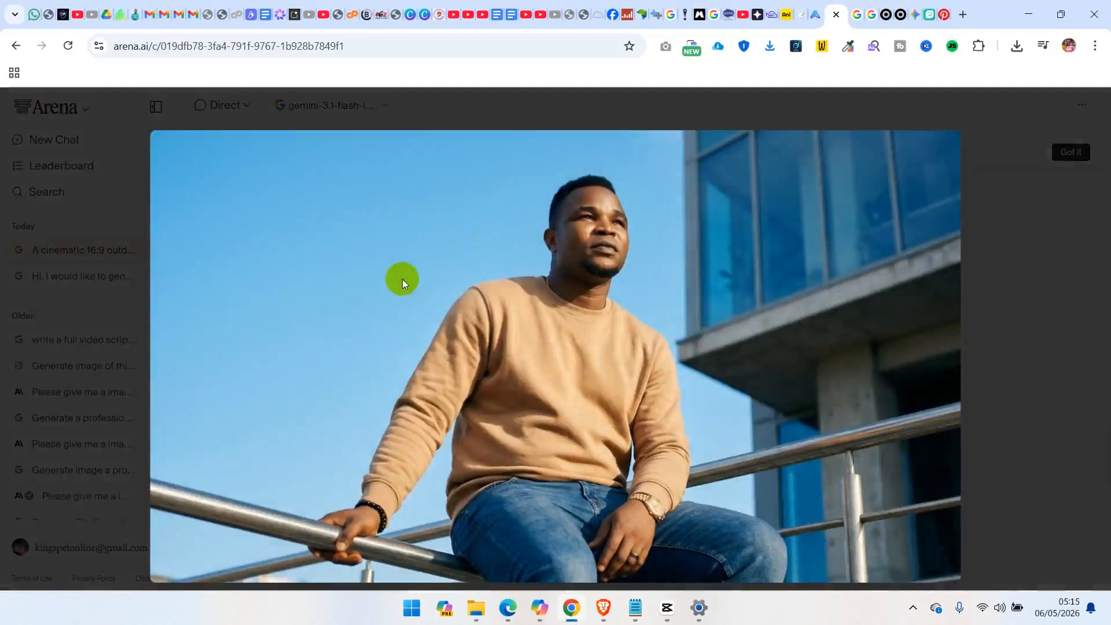
left_click(1031, 211)
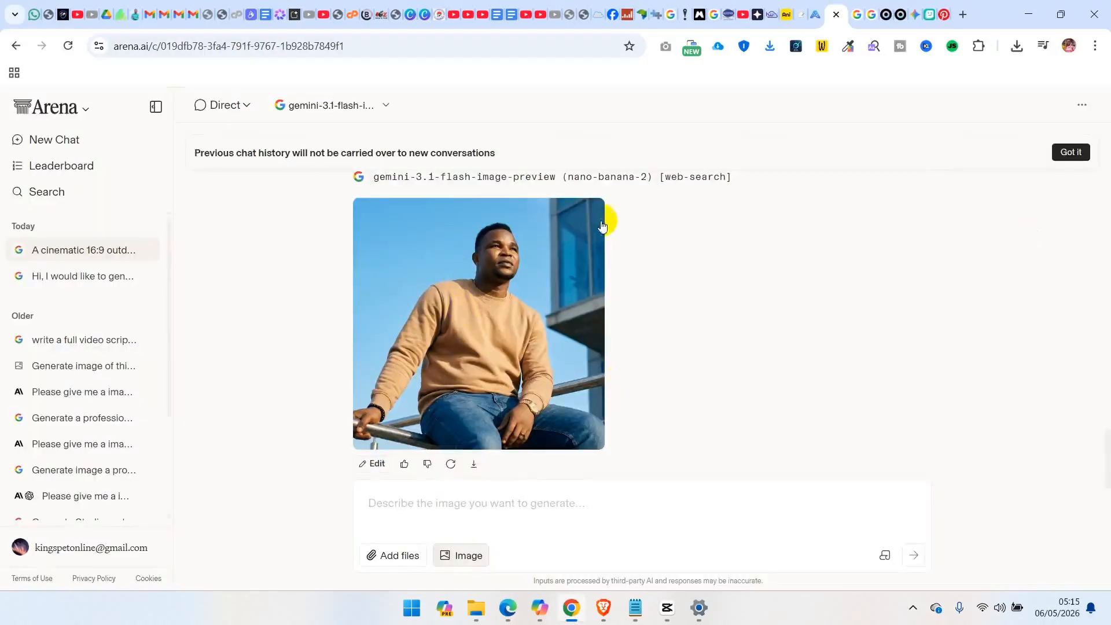
Save the enlarged portrait of the man in the tan sweatshirt to the Downloads folder as a PNG
left_click(551, 240)
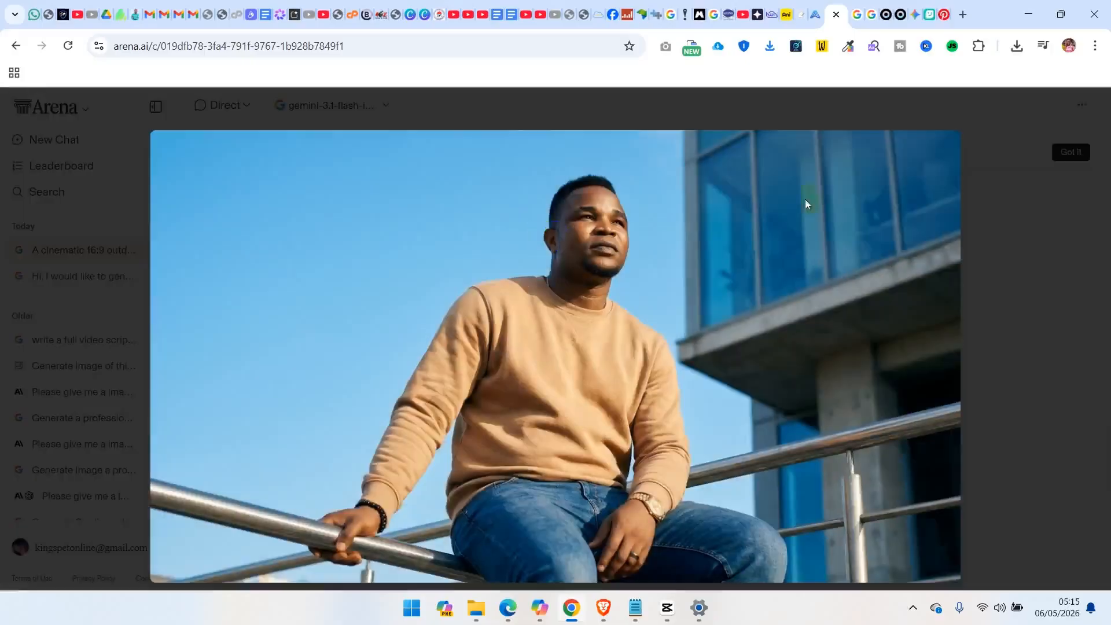
right_click(869, 213)
left_click(906, 251)
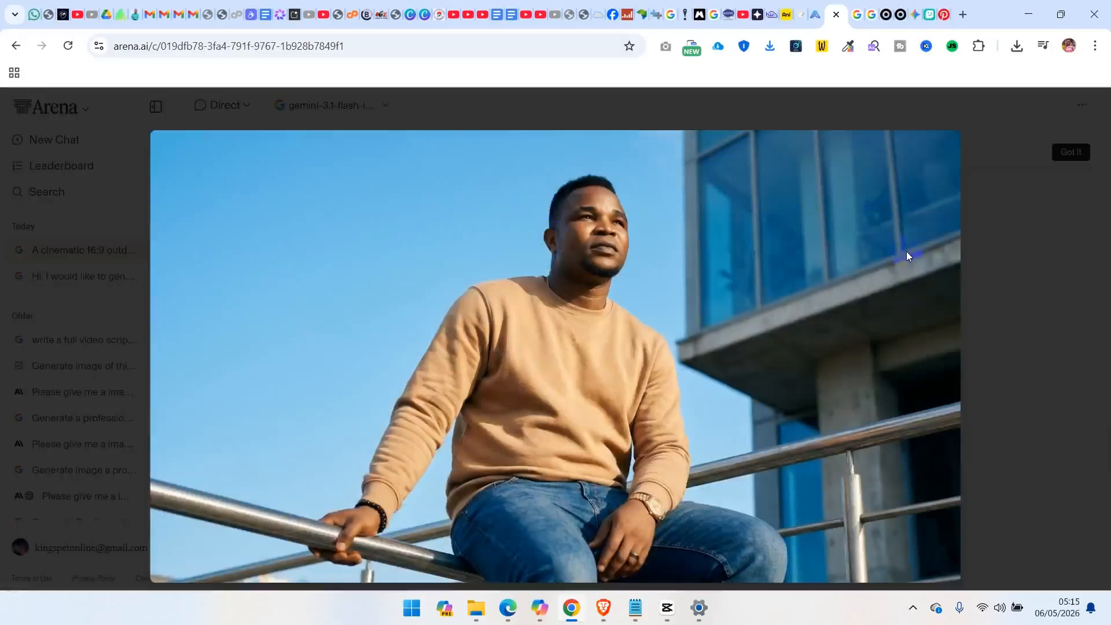
key("Return")
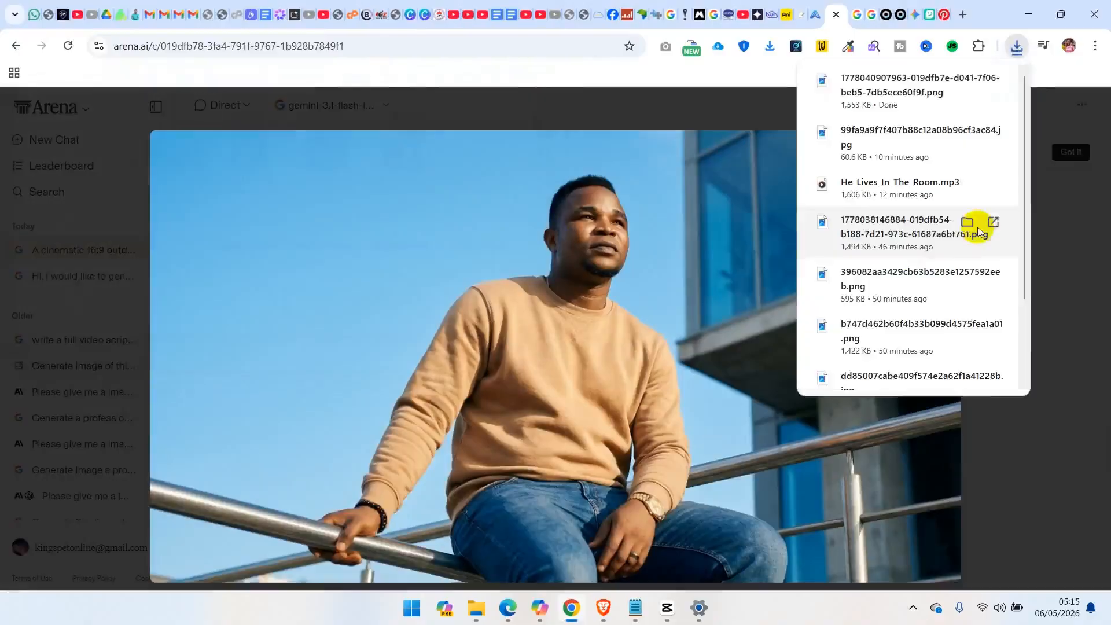
left_click(1068, 308)
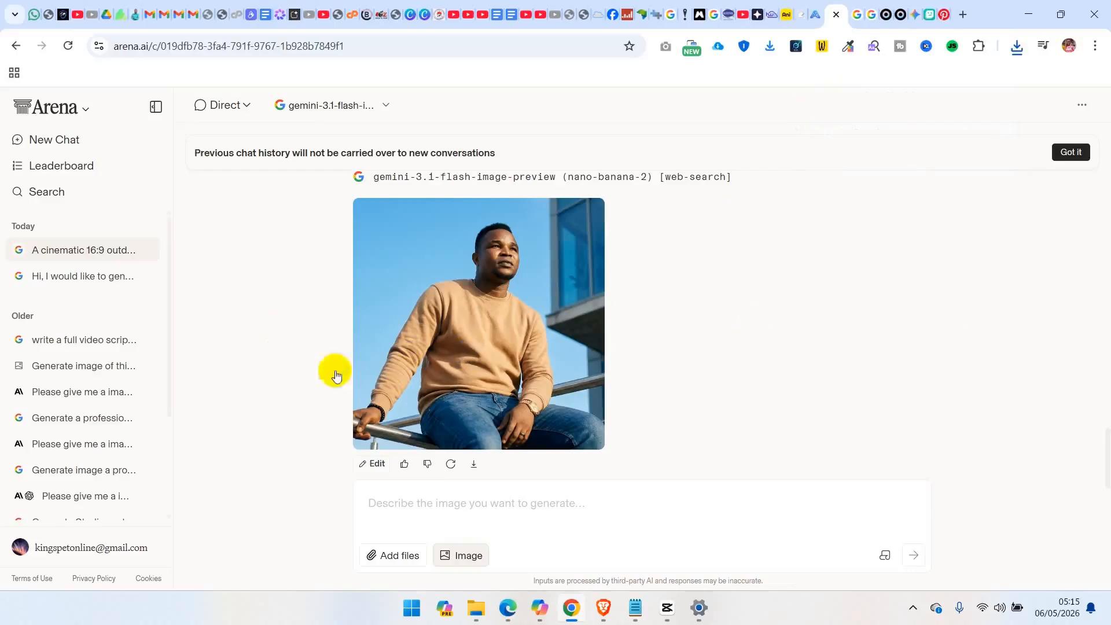
Switch to the KIE API site in Edge and open the Grok Imagine video model
left_click(508, 607)
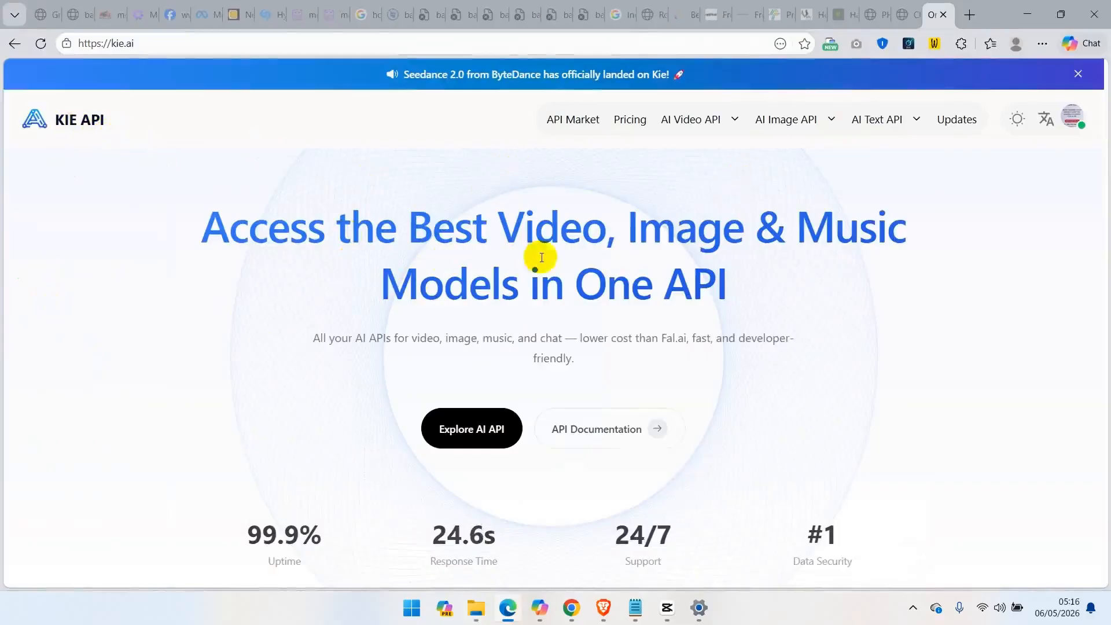
left_click(736, 126)
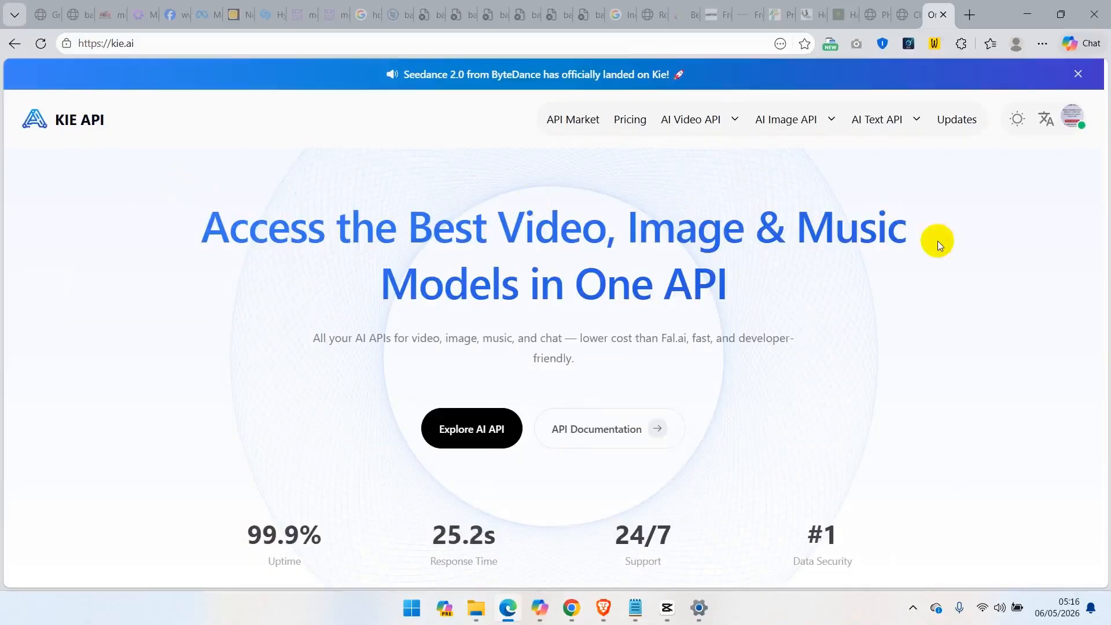
left_click(1077, 126)
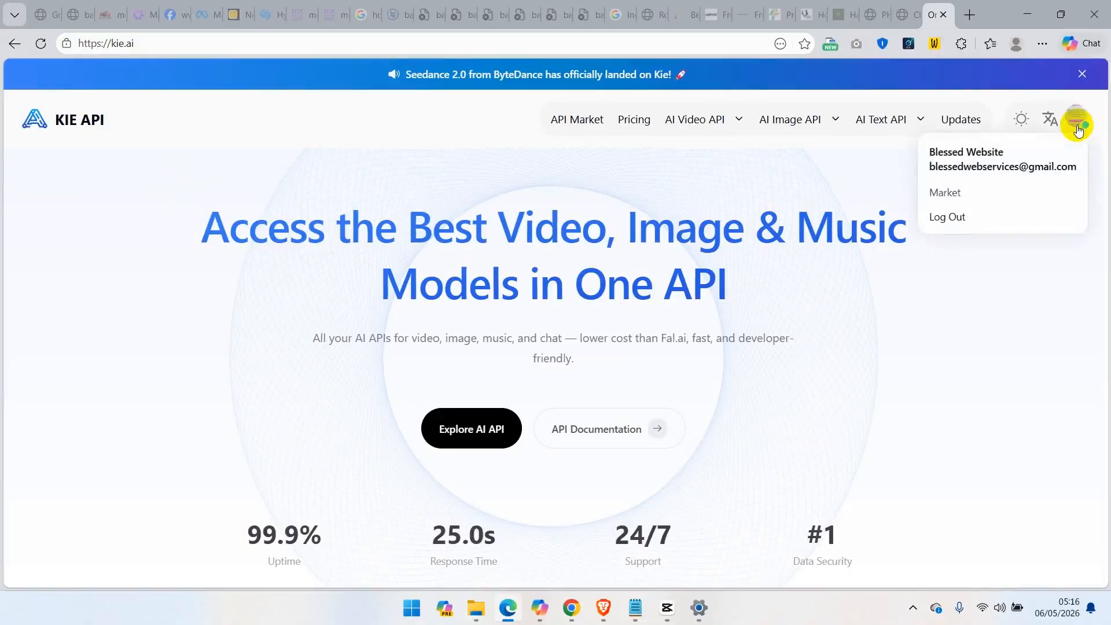
left_click(988, 313)
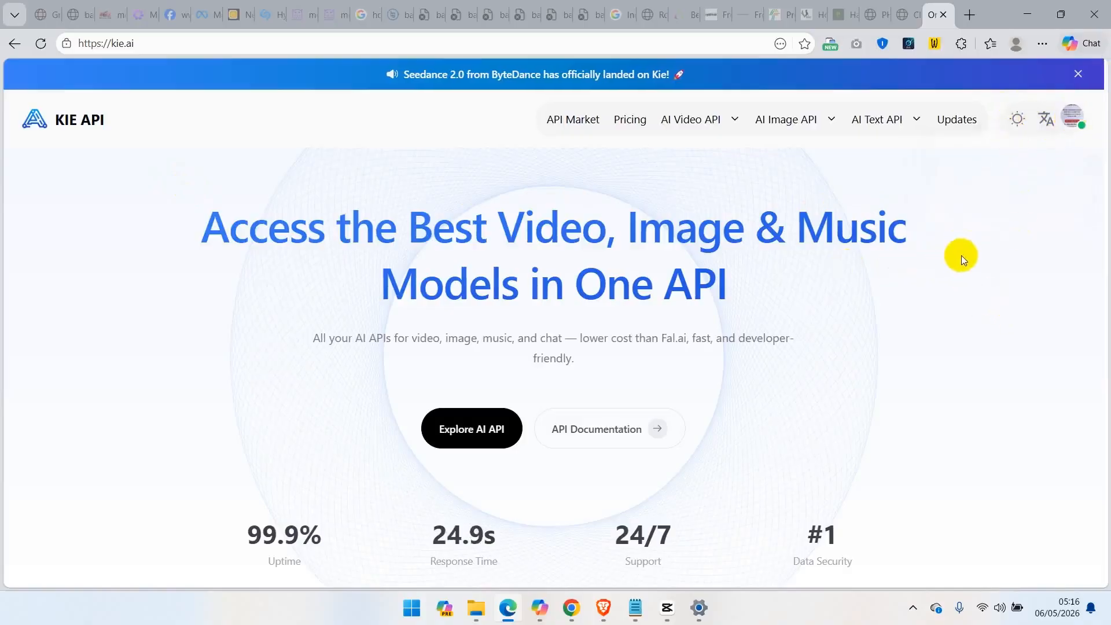
mouse_move(734, 118)
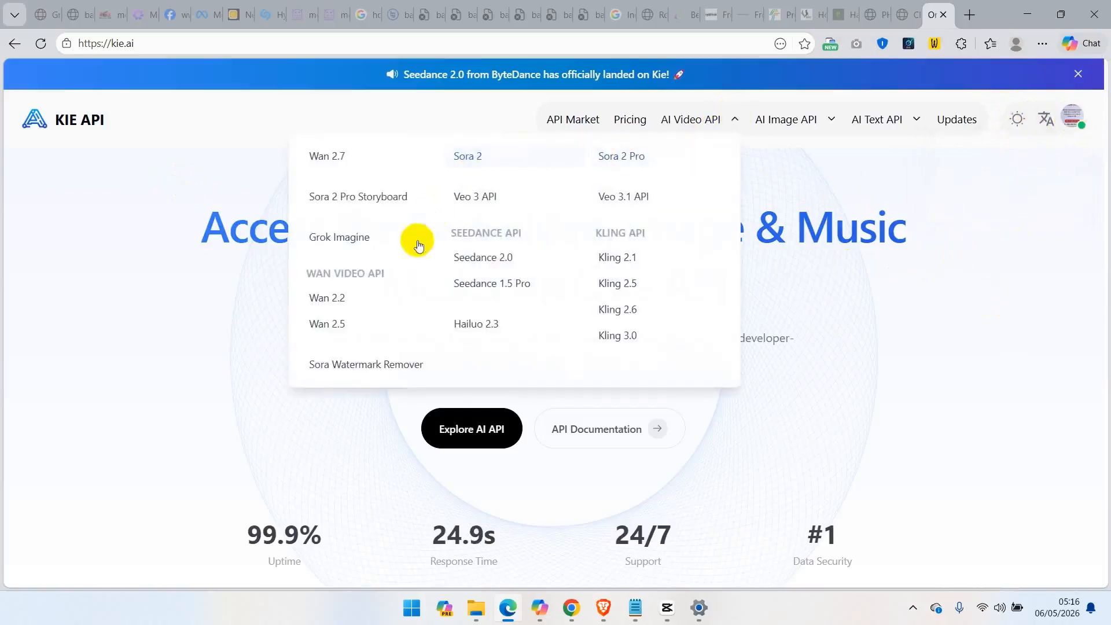
left_click(340, 247)
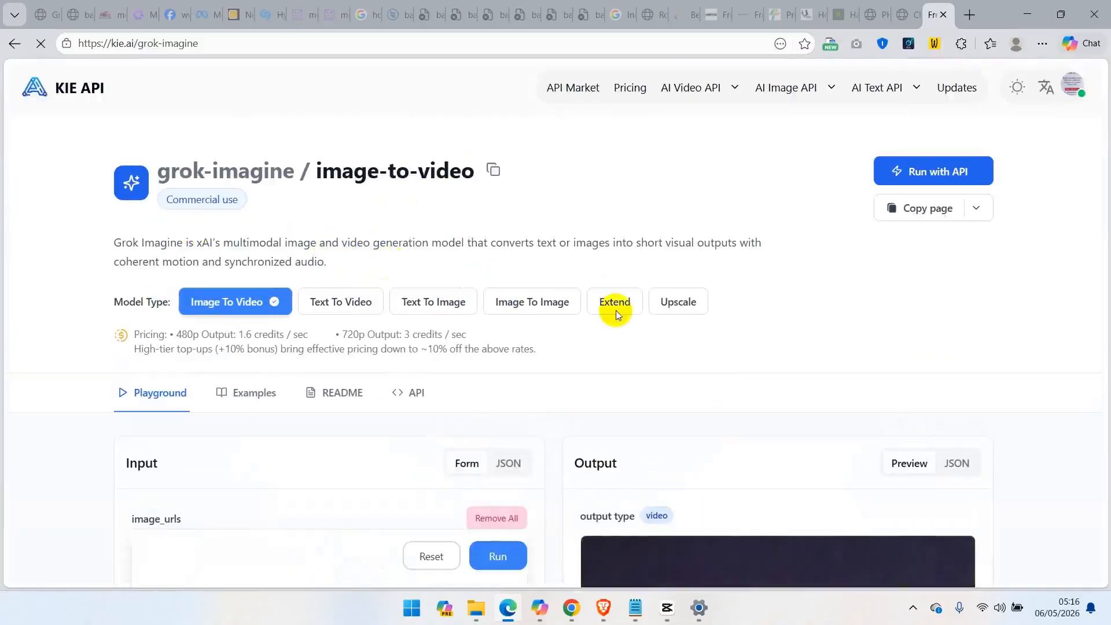
Replace the sample guitarist image in the image-to-video input with the newly downloaded railing portrait
scroll(753, 335, "down", 5)
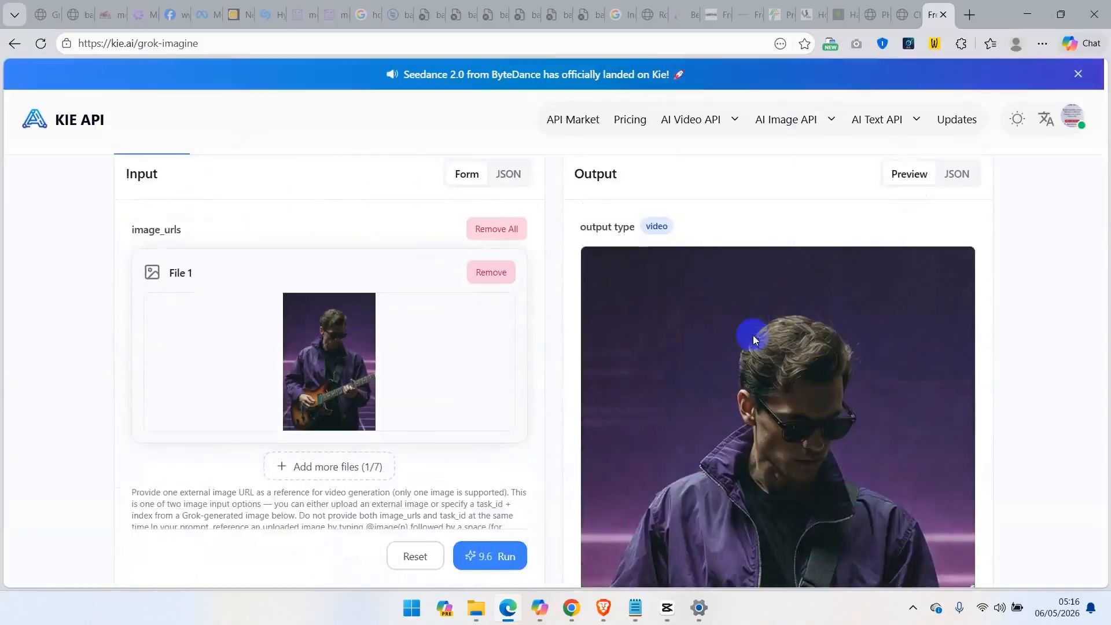
left_click(493, 274)
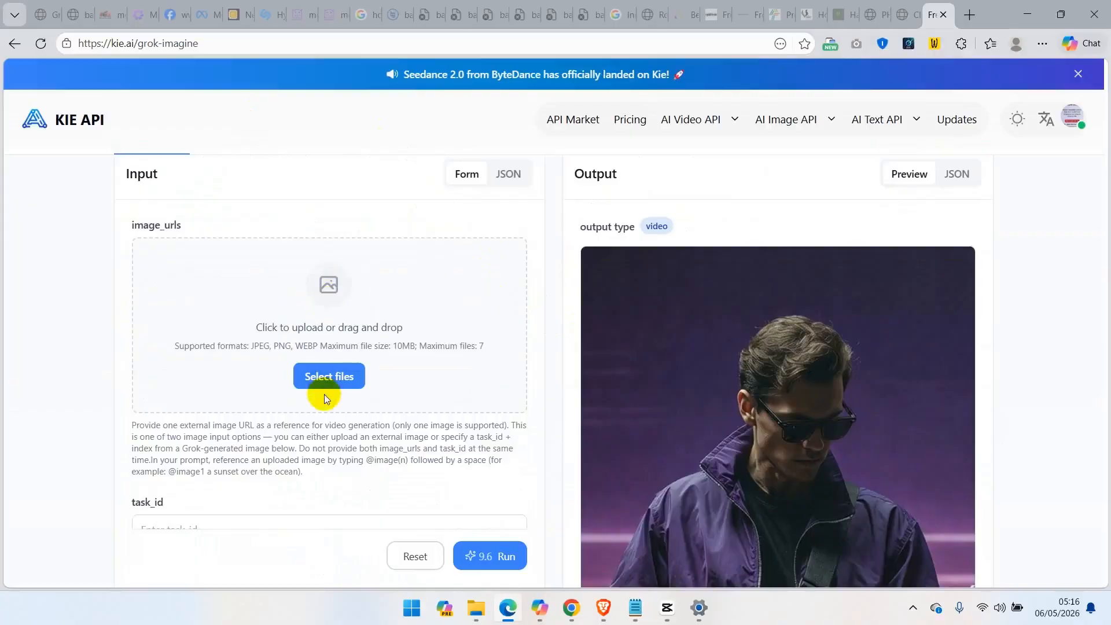
left_click(336, 381)
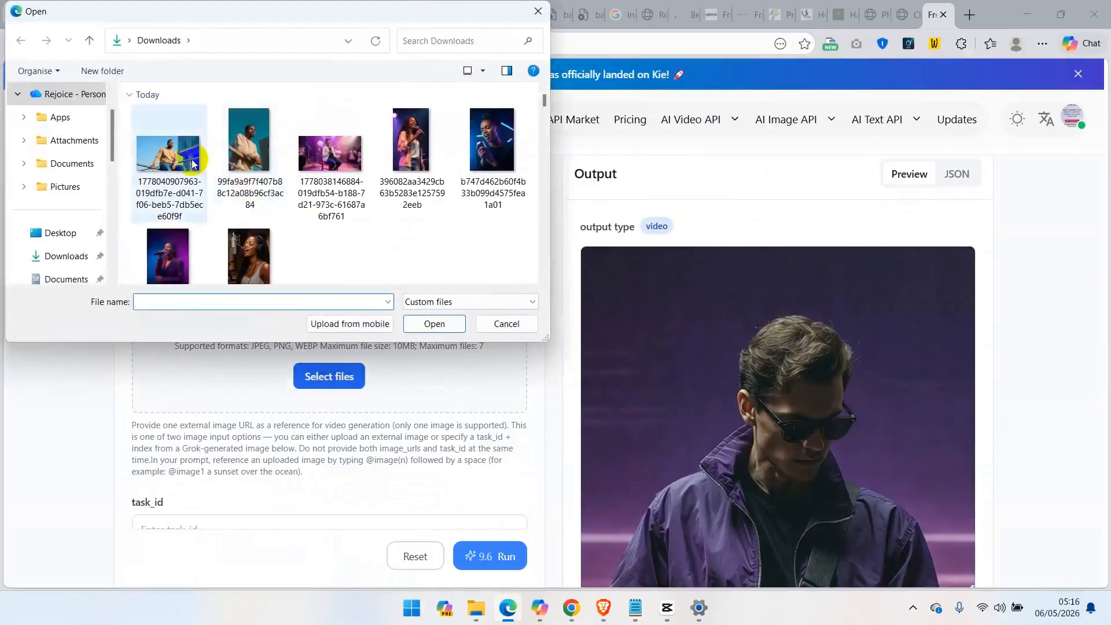
left_click(169, 154)
left_click(435, 324)
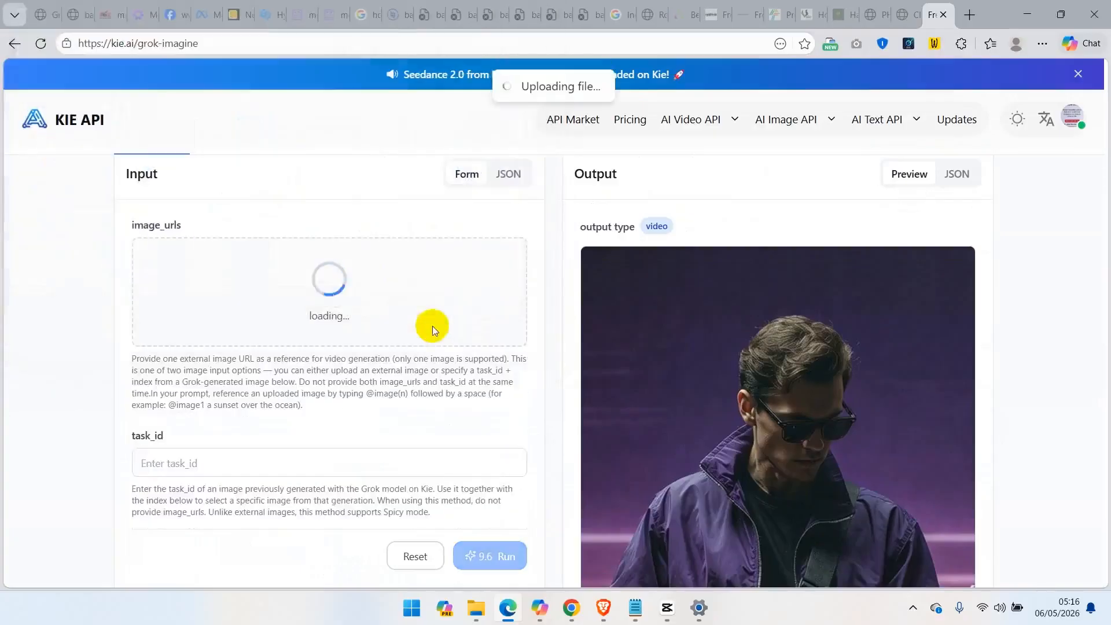
Replace the guitar prompt with the Notepad text "Make character move hands around like singing and emotional in a worship mood and dance a little."
scroll(92, 365, "down", 5)
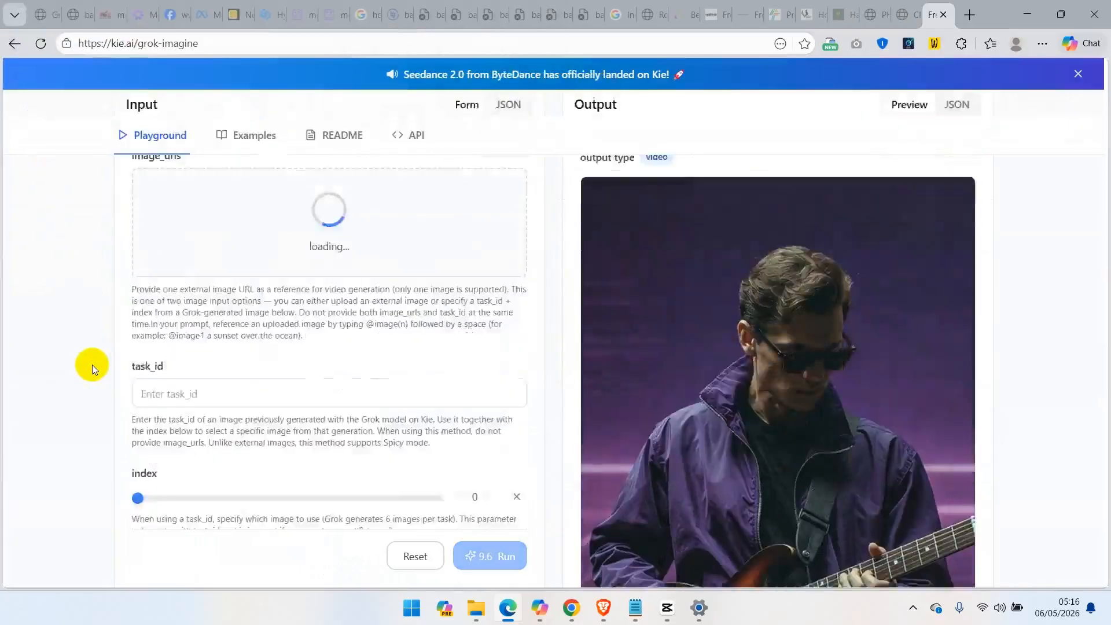
scroll(92, 364, "down", 1)
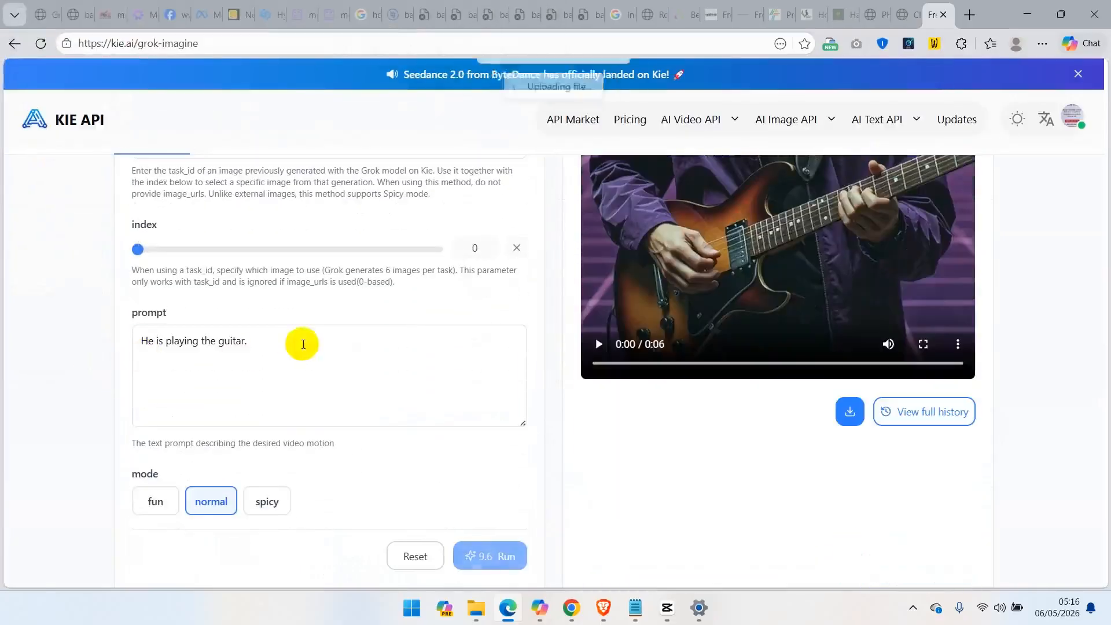
left_click(300, 343)
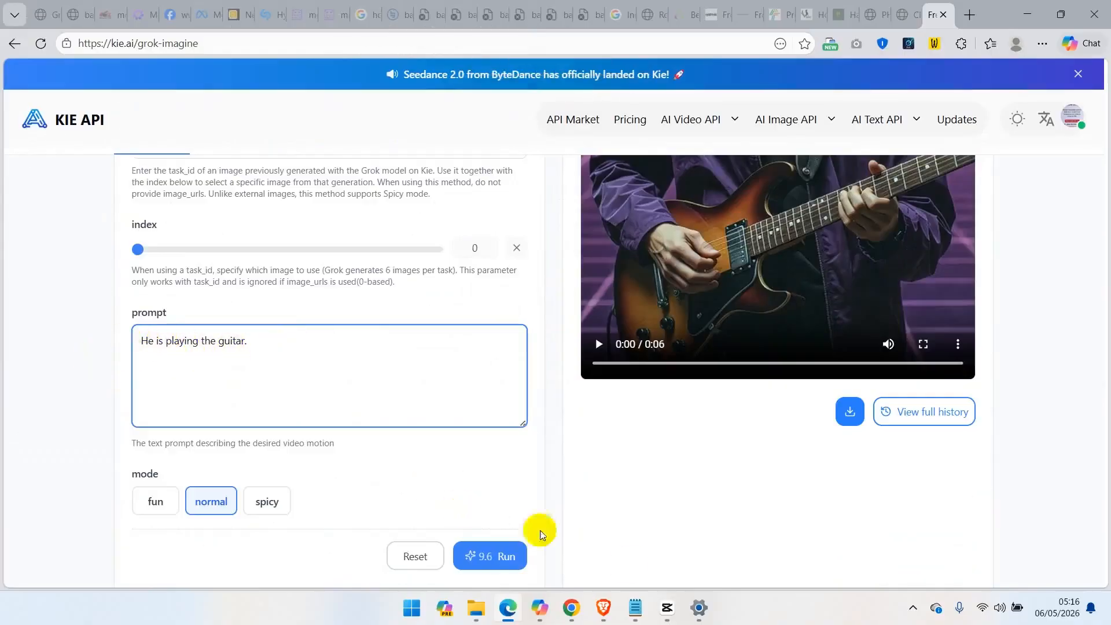
left_click(635, 608)
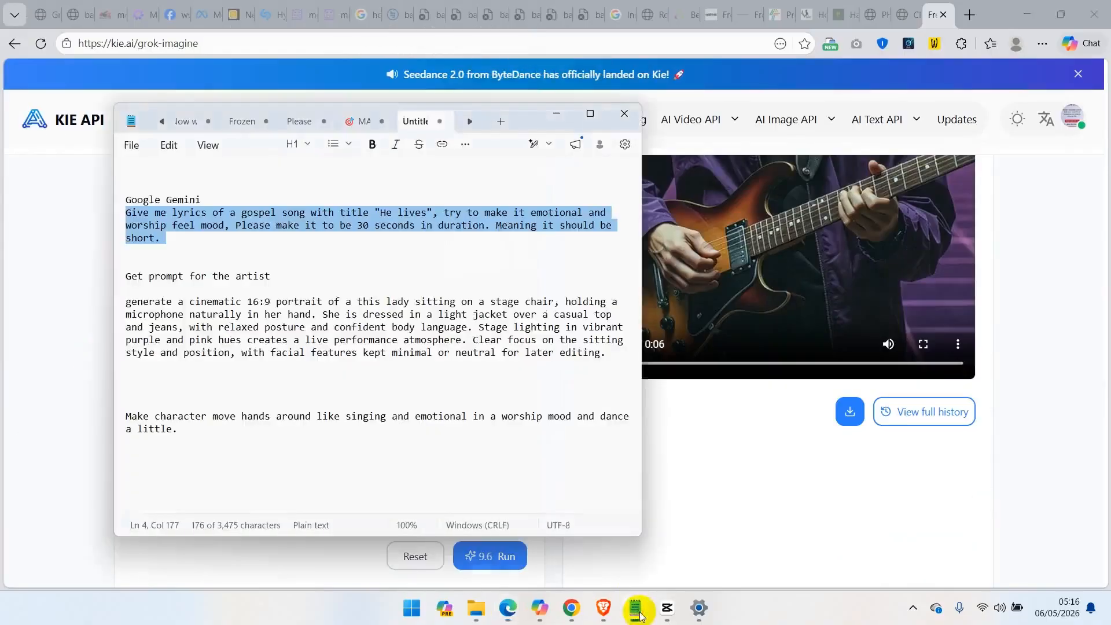
left_click(186, 432)
triple_click(116, 416)
key("ctrl+c")
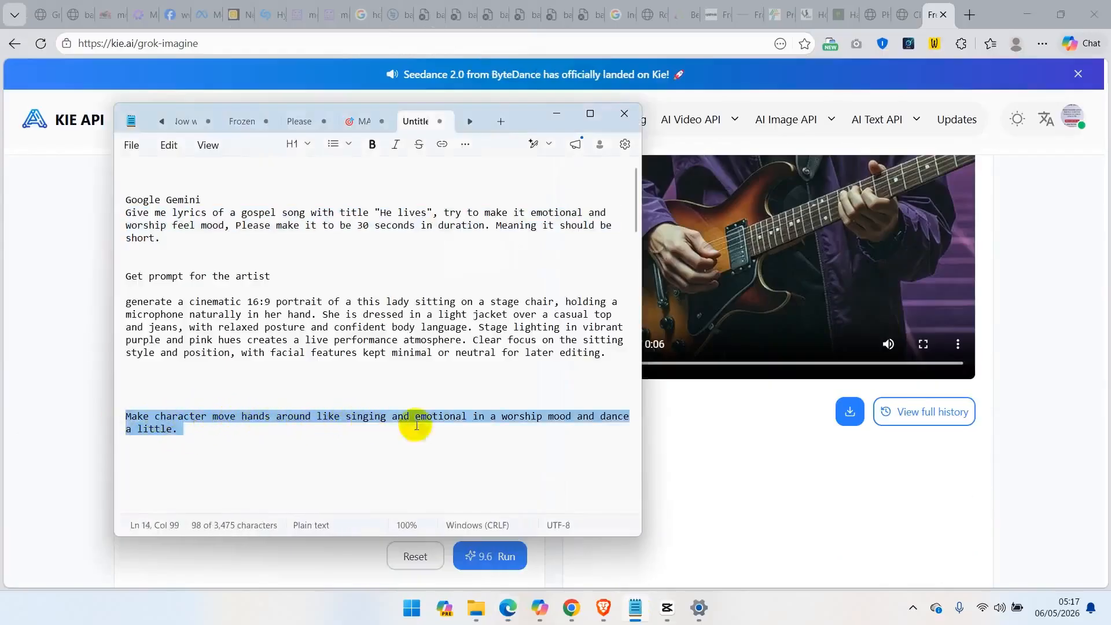
left_click(65, 464)
left_click(272, 364)
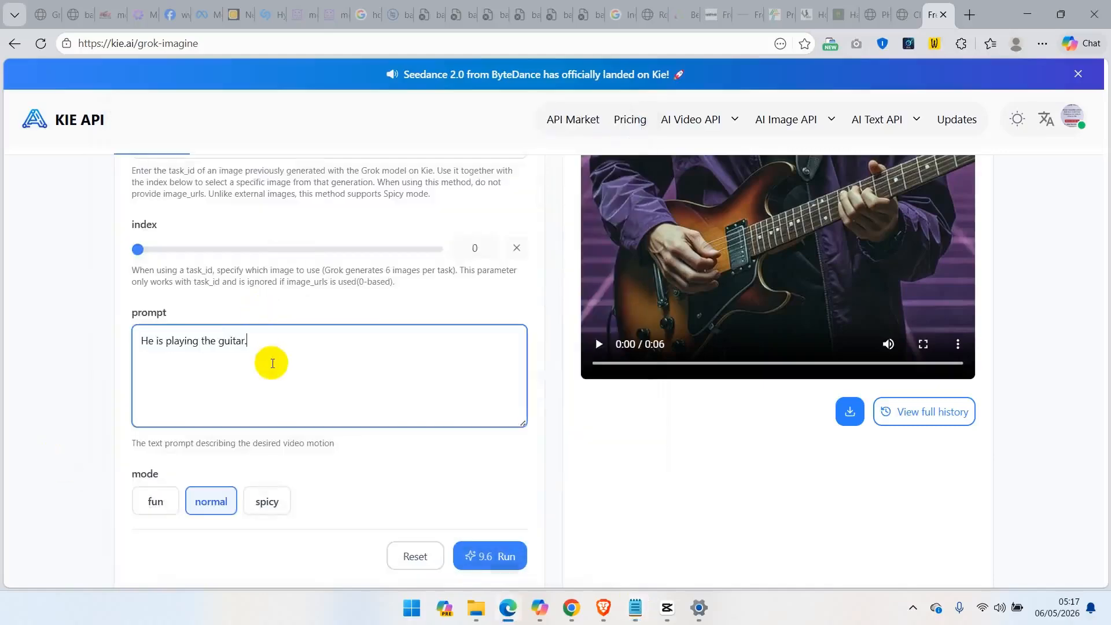
key("ctrl+a")
key("ctrl+v")
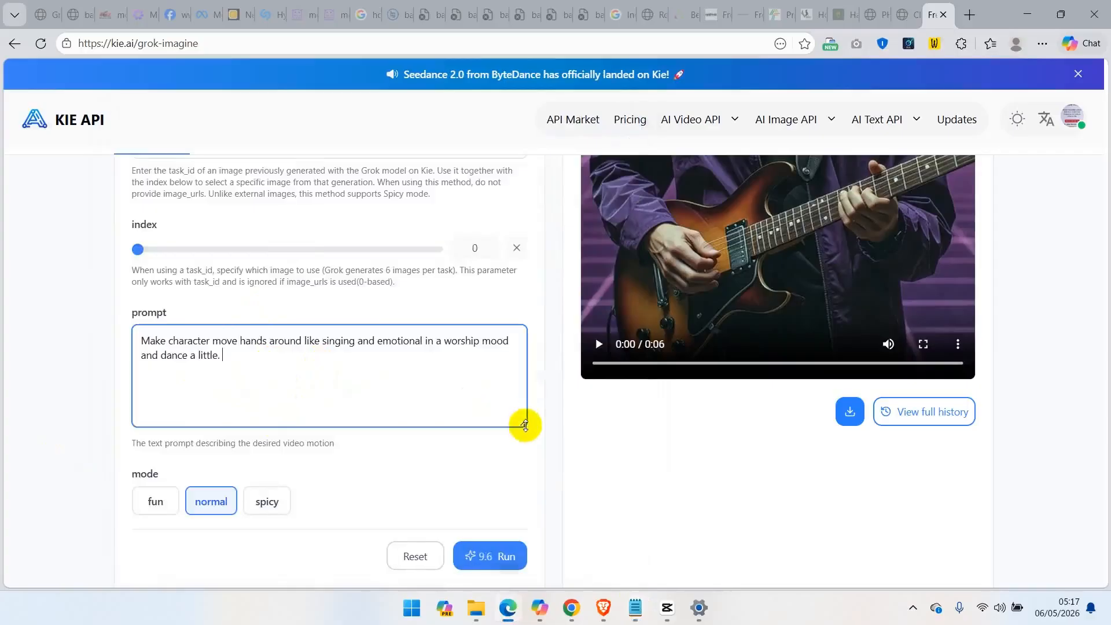
left_click(530, 448)
Set the video's aspect ratio to 16:9 and resolution to 720p, and run the generation
scroll(531, 450, "down", 7)
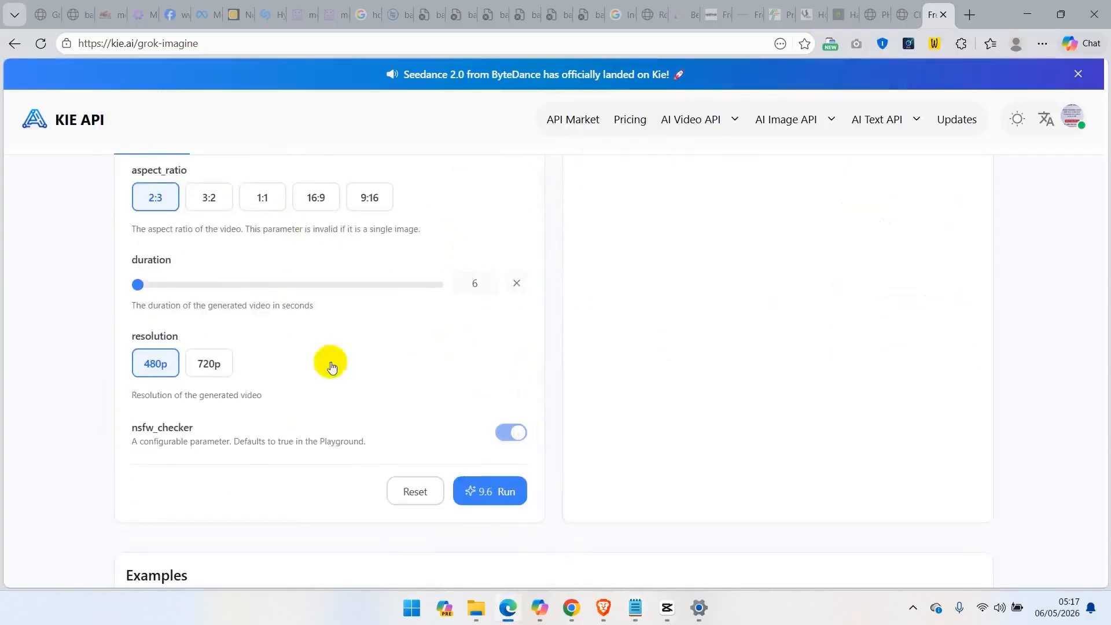
left_click(370, 202)
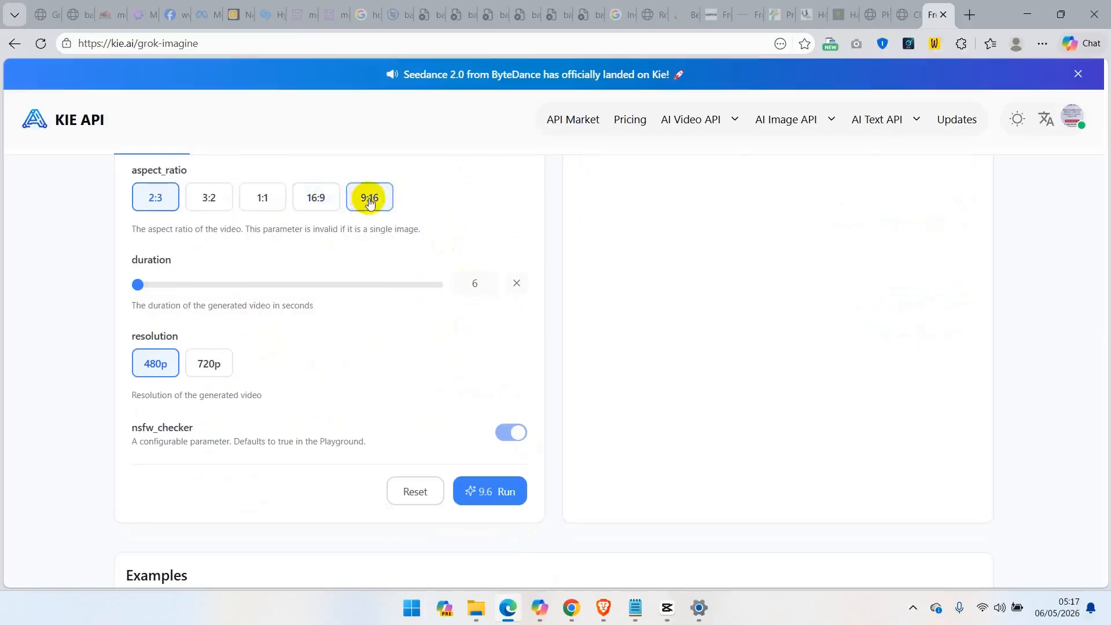
left_click(316, 201)
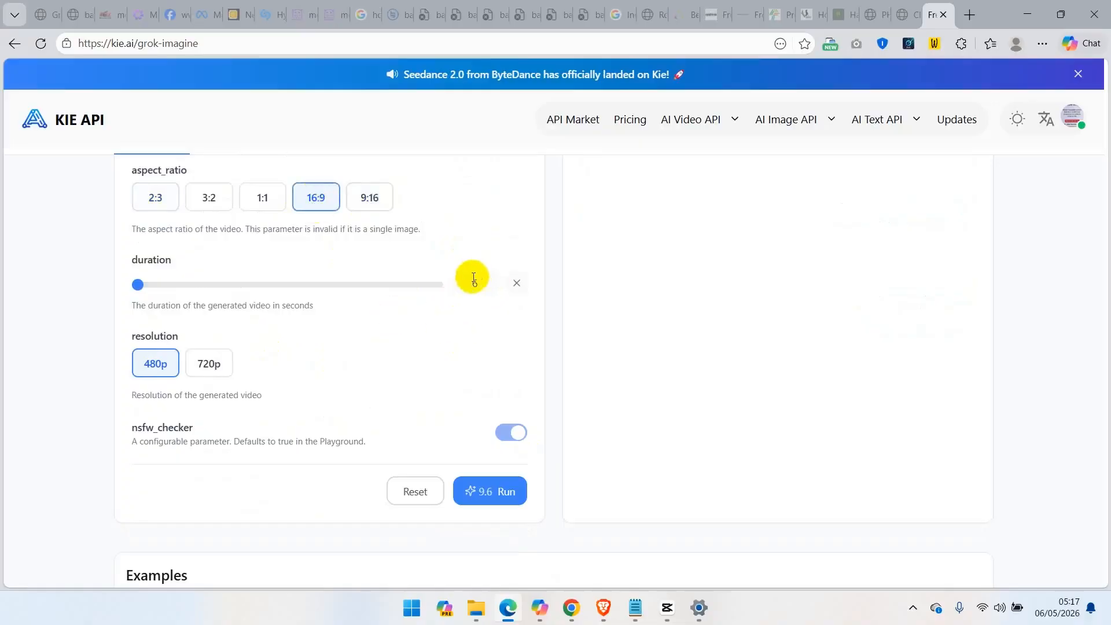
left_click(216, 365)
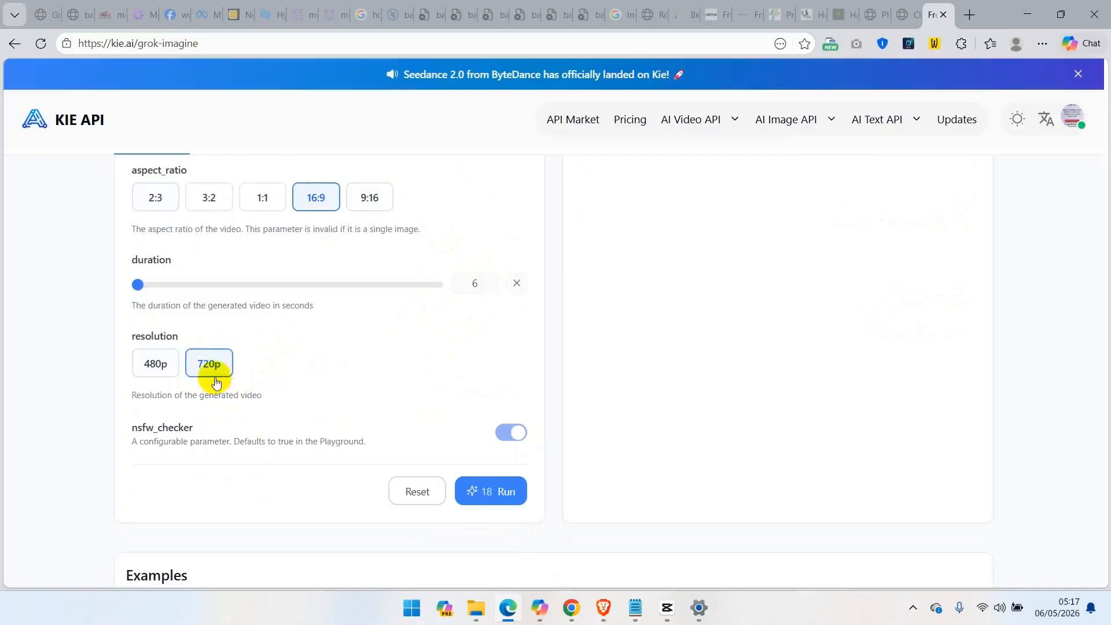
left_click(497, 498)
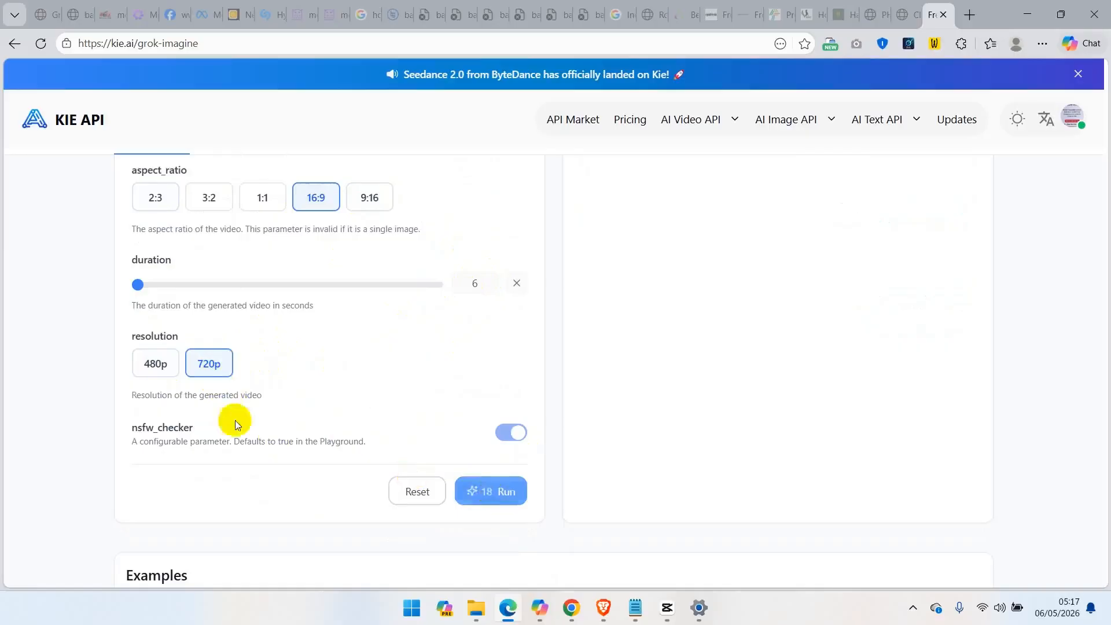
left_click(489, 495)
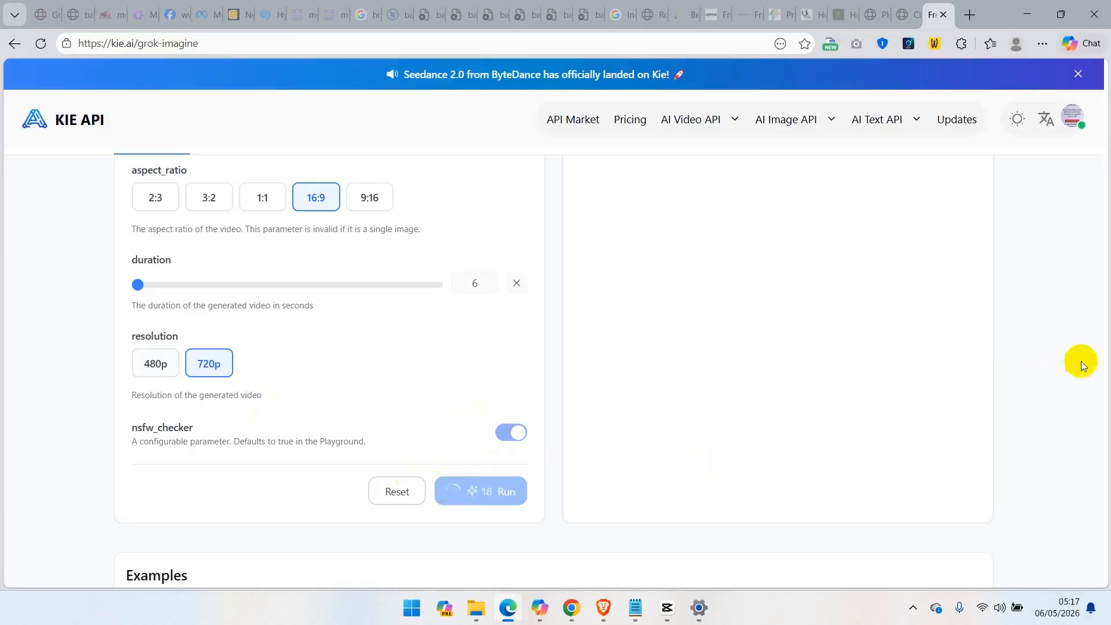
Play the generated video of the man on the railing to check its motion
scroll(1064, 413, "up", 10)
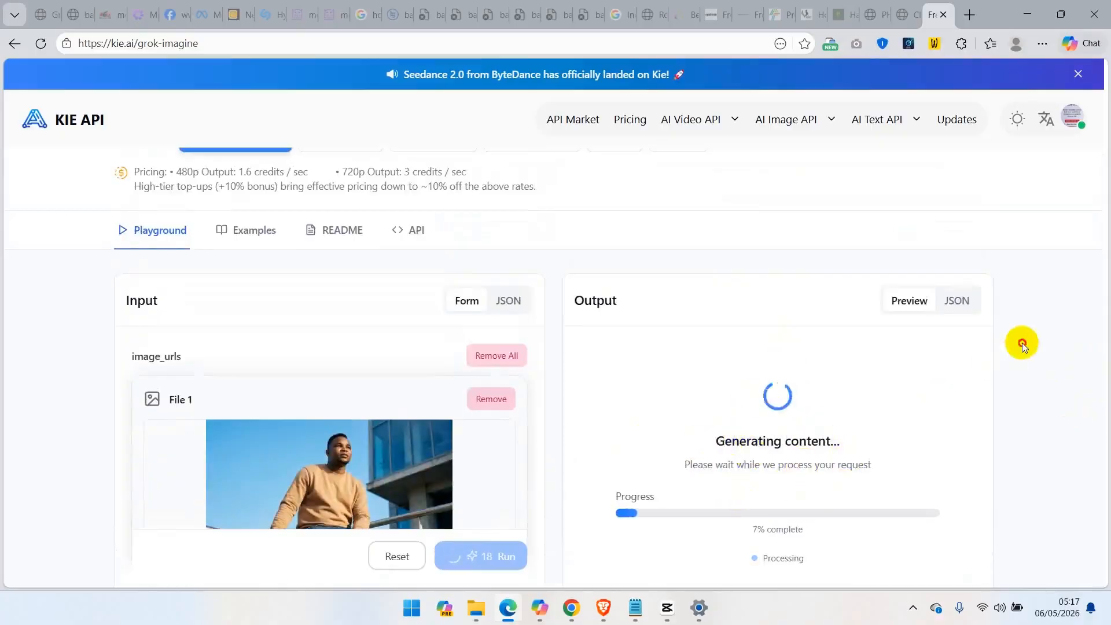
scroll(1022, 343, "down", 1)
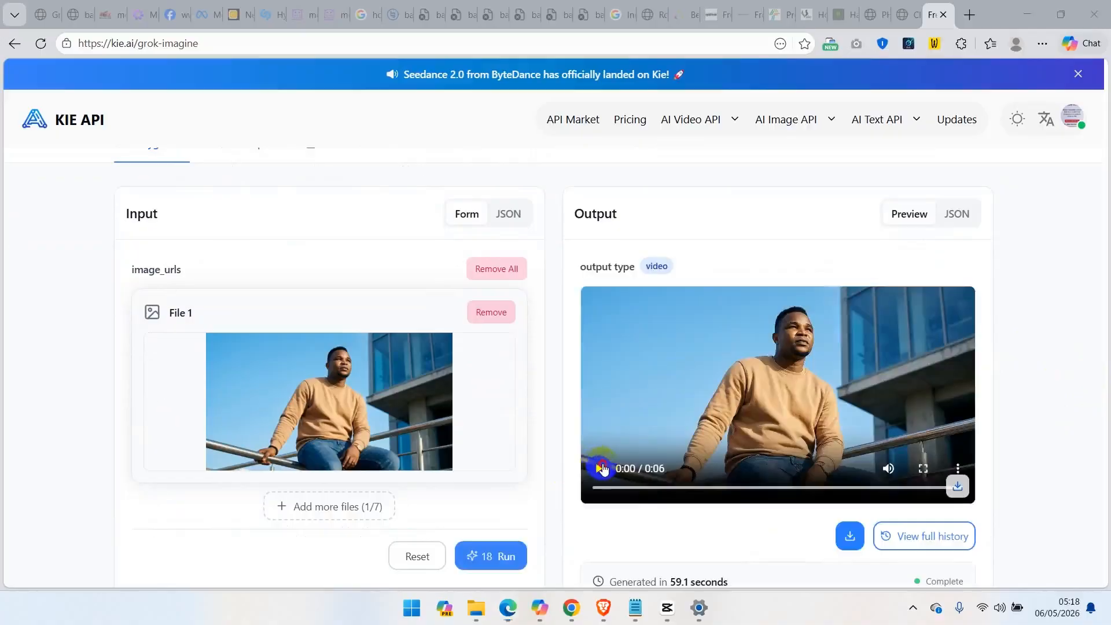
left_click(602, 469)
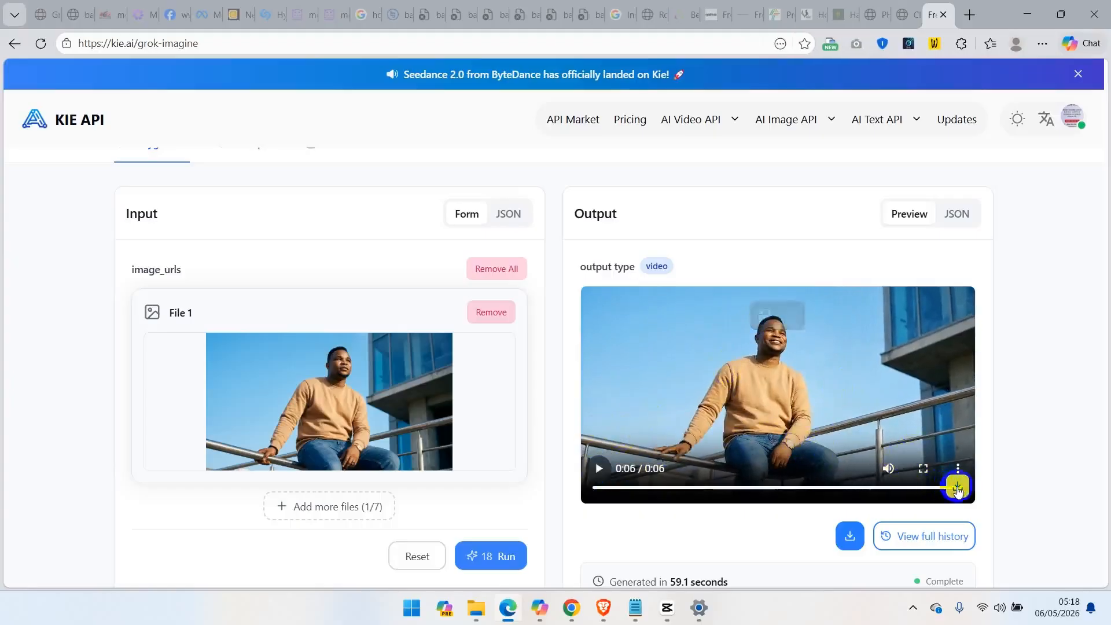
Download the generated video and switch back to the Arena chat in Chrome
left_click(958, 487)
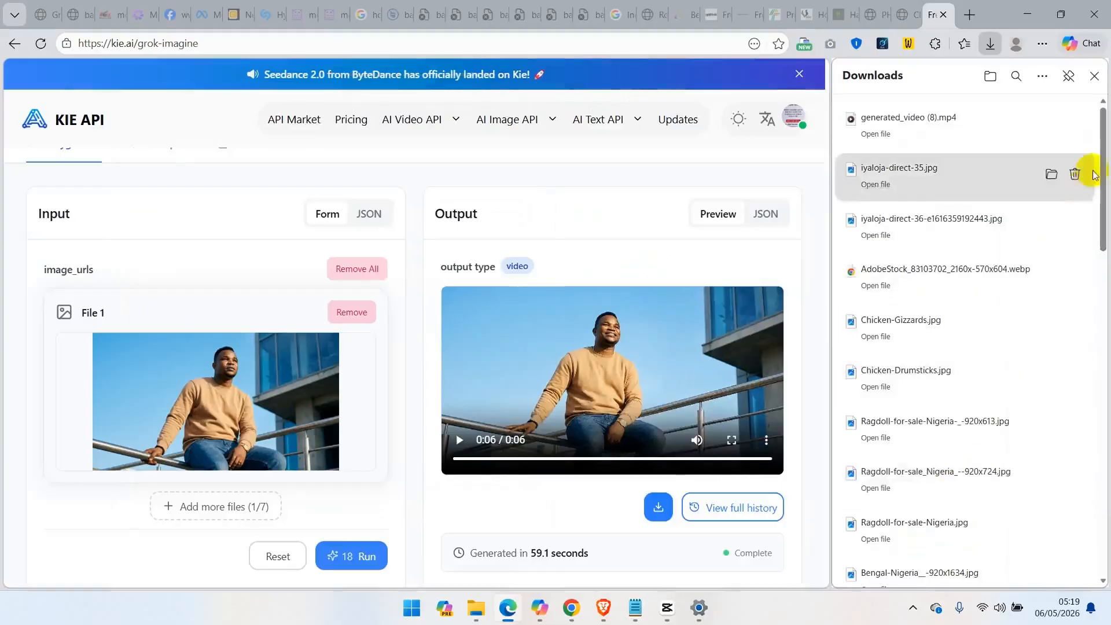
left_click(1091, 79)
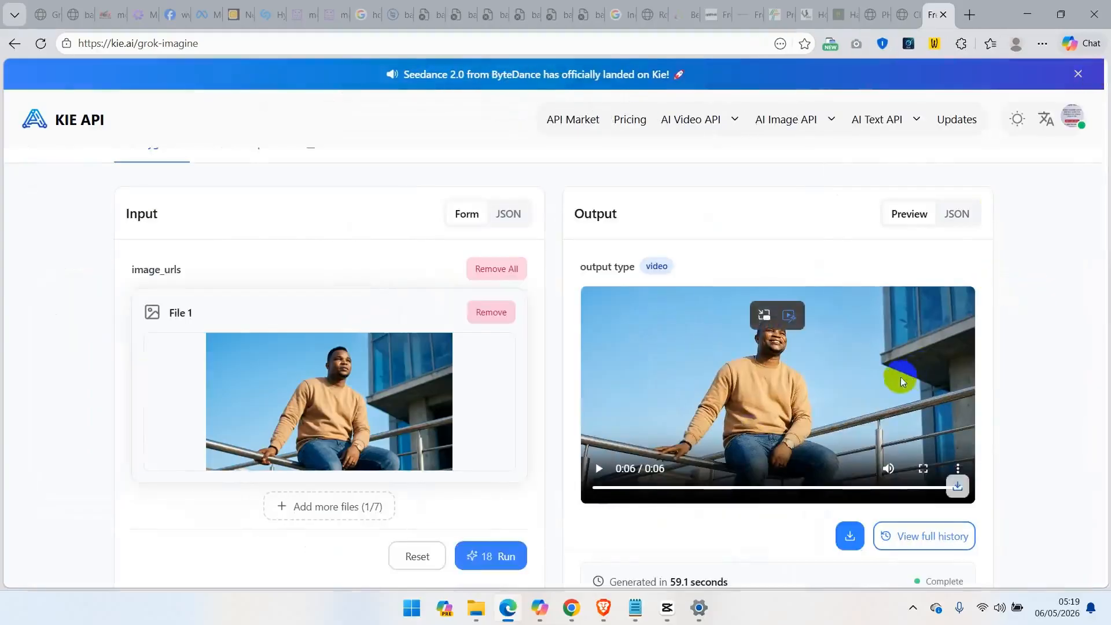
left_click(573, 608)
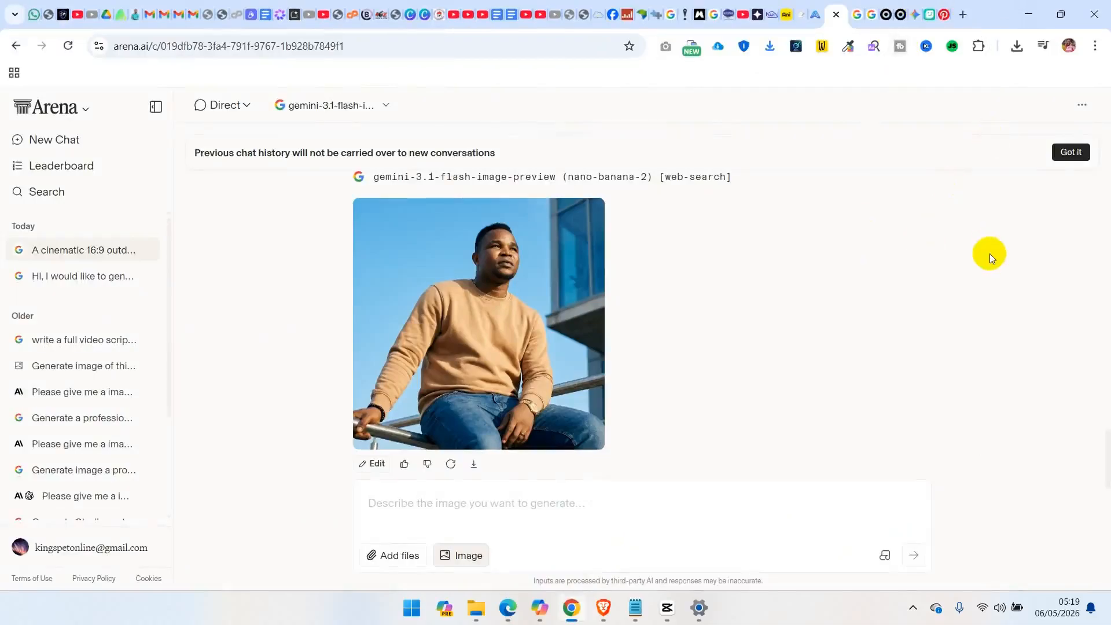
Switch to the DreamFace avatar page, remove the When_Mountains_Move.mp3 audio and show the text input
left_click(930, 14)
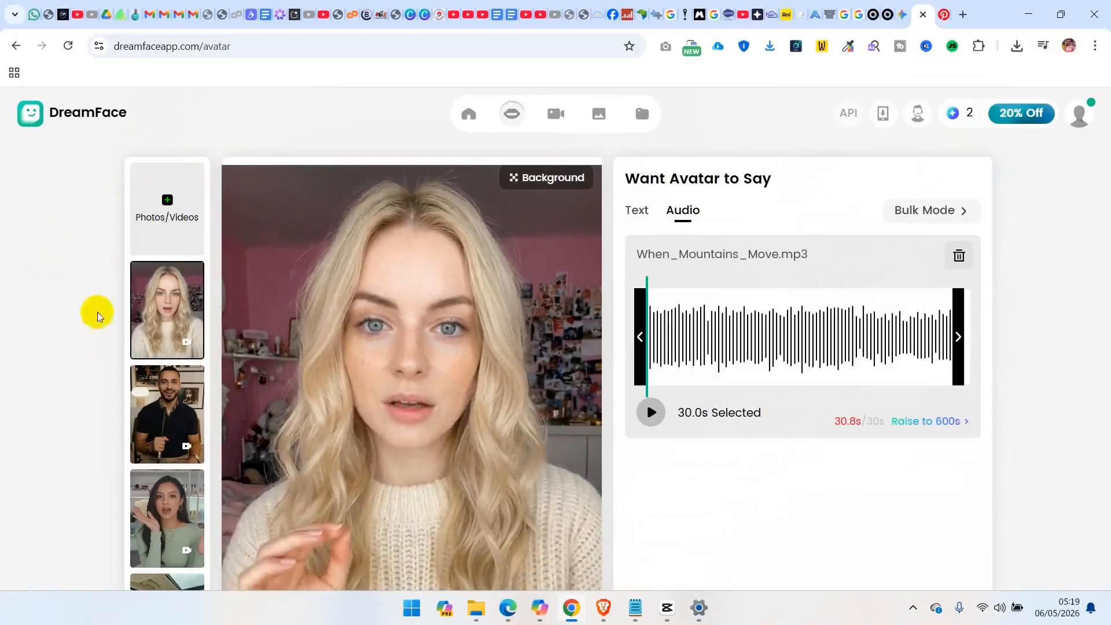
mouse_move(512, 117)
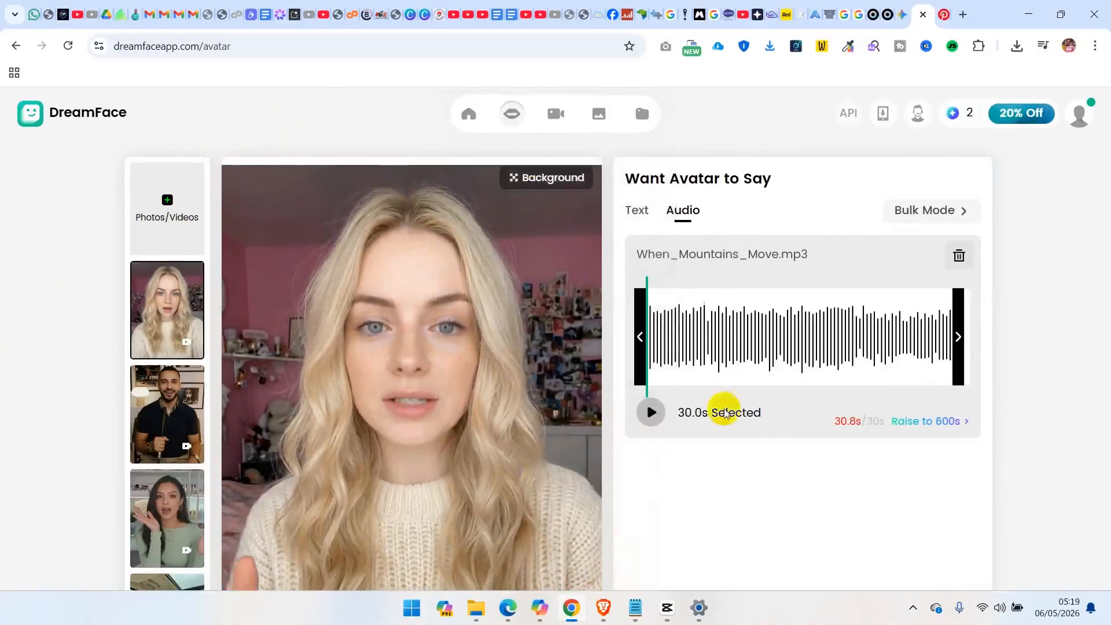
left_click(959, 257)
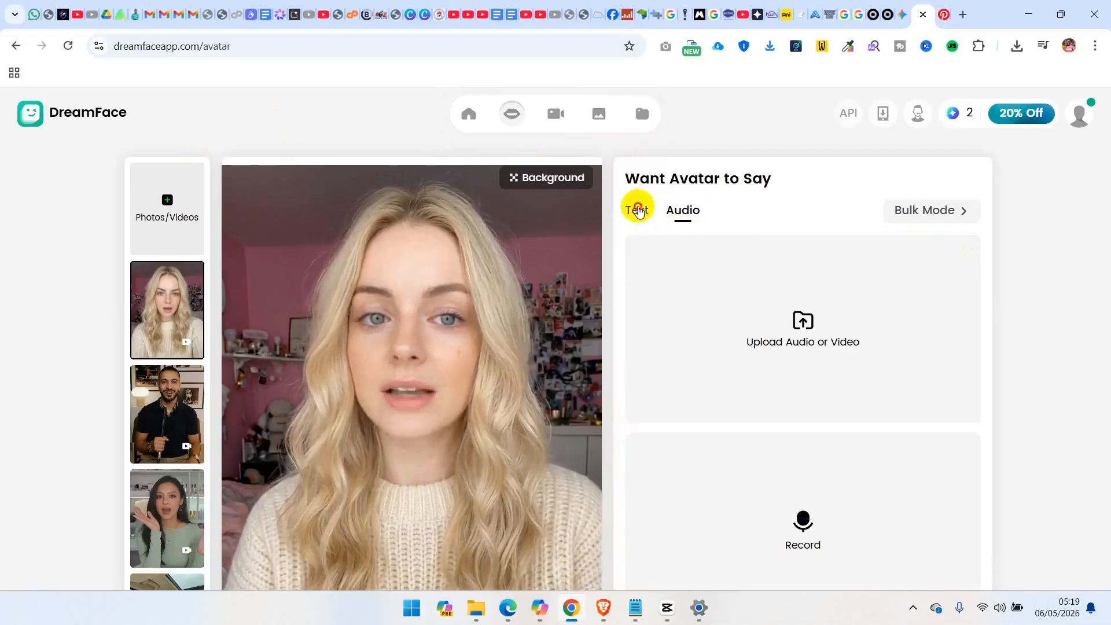
left_click(638, 211)
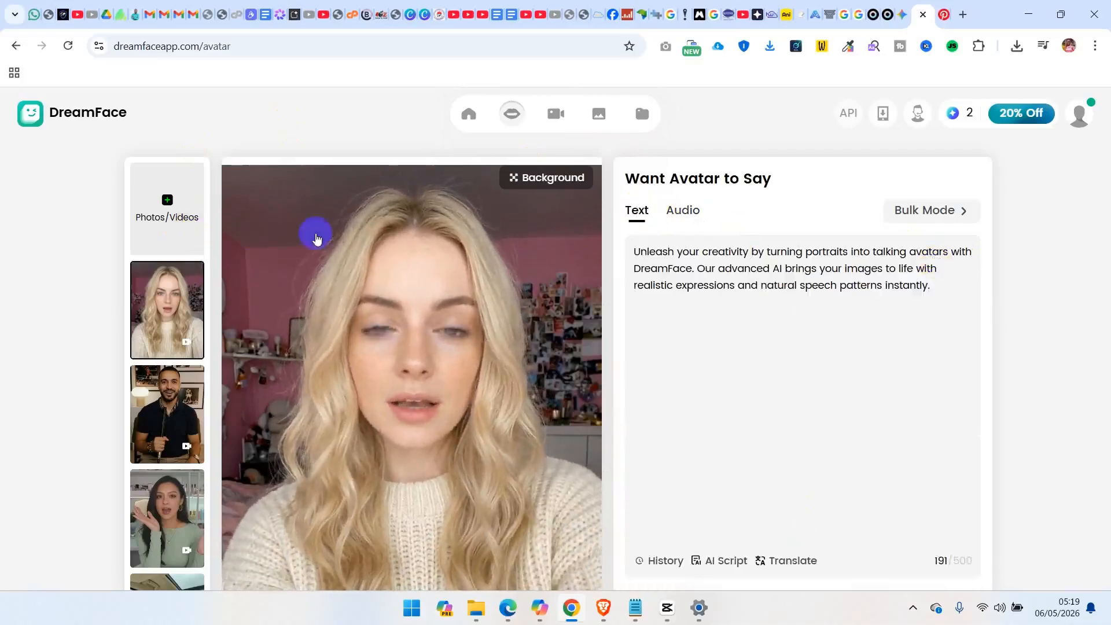
Upload the generated_video (8) file from Downloads as the avatar footage
left_click(167, 198)
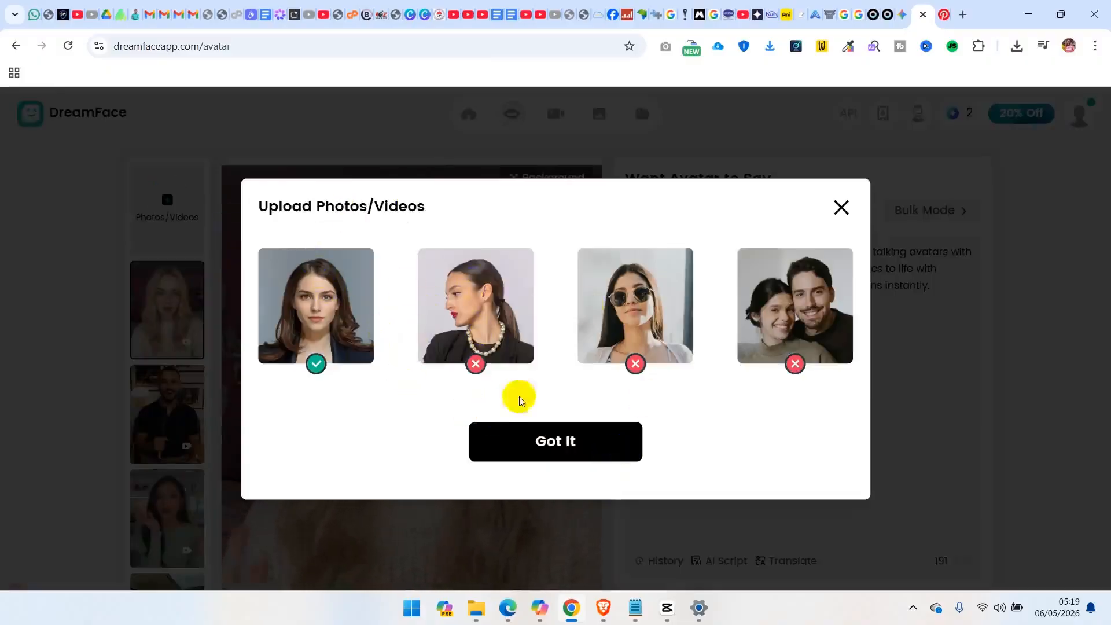
left_click(555, 445)
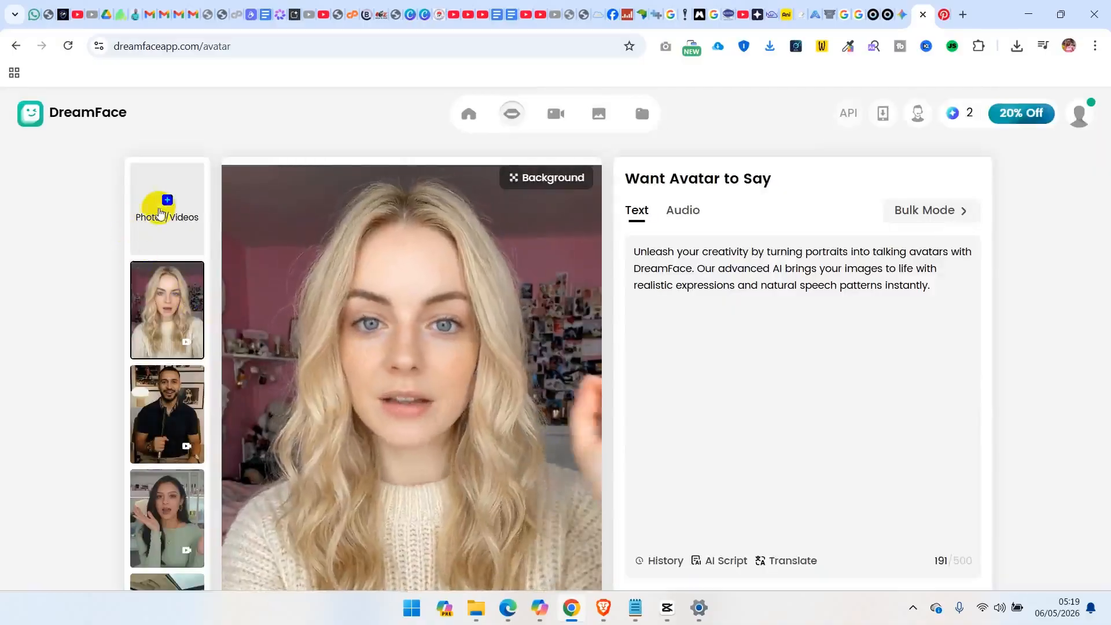
left_click(163, 213)
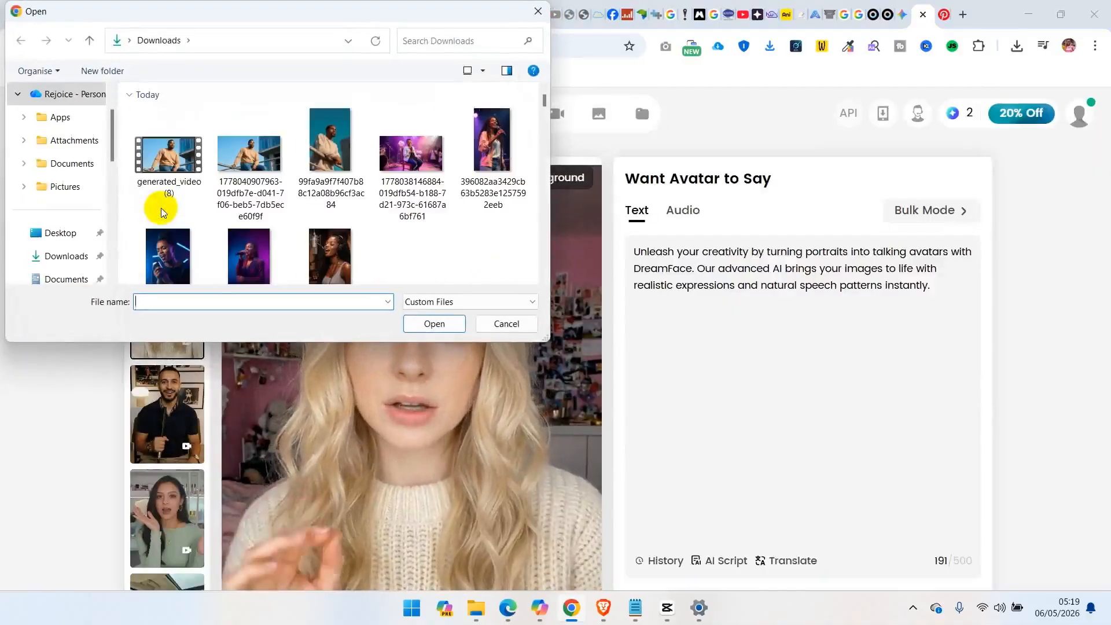
left_click(171, 174)
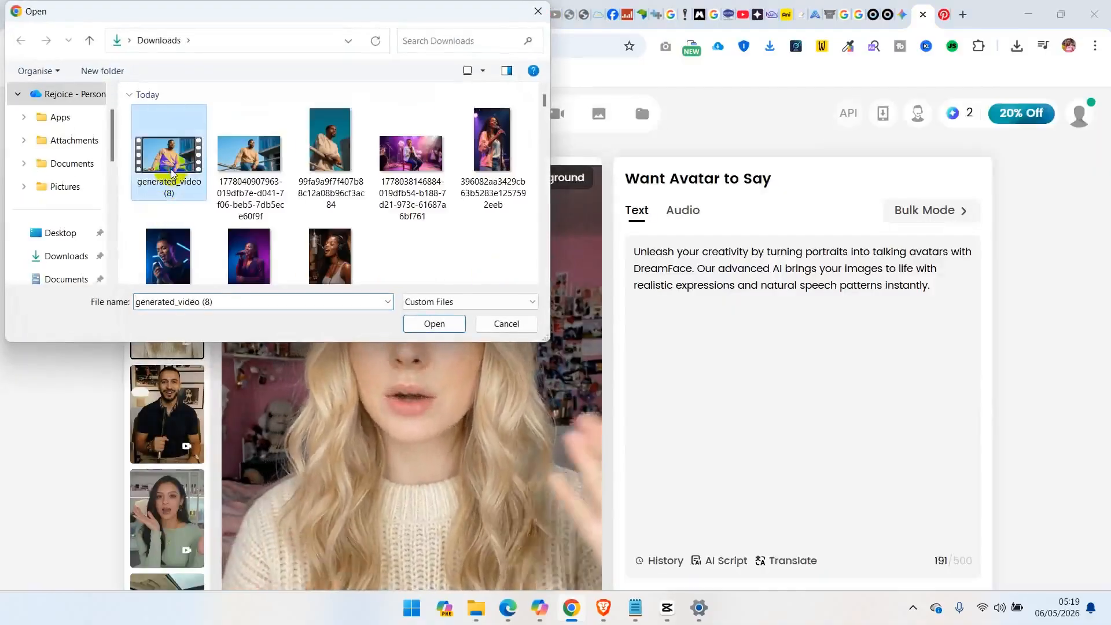
left_click(434, 324)
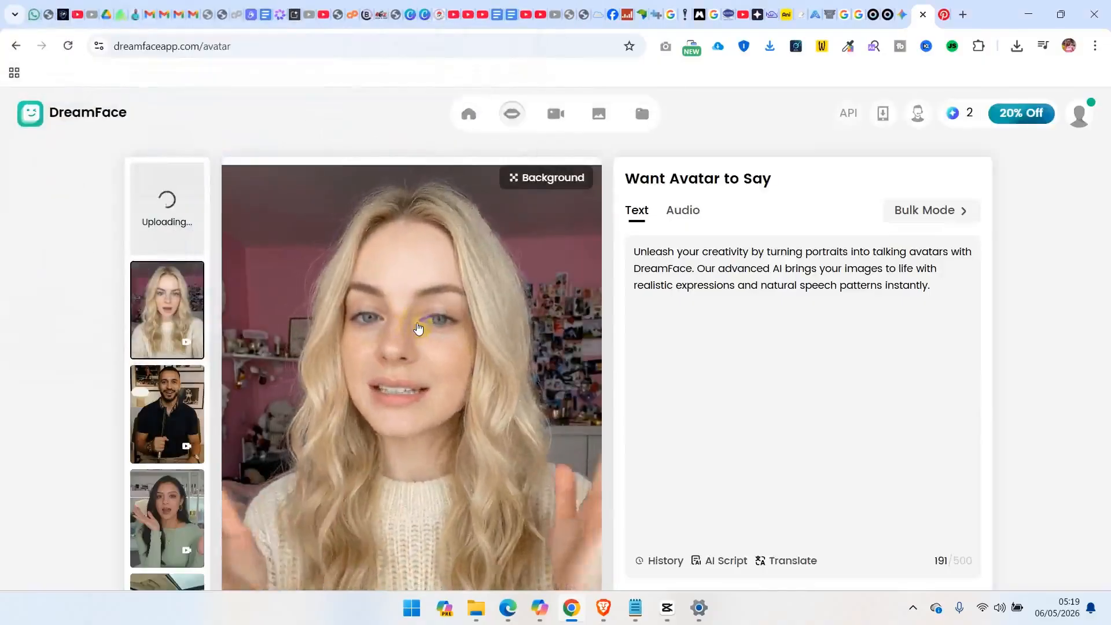
Upload the He_Lives_In_The_Room song from the device as the avatar's audio and preview its beginning
left_click(683, 213)
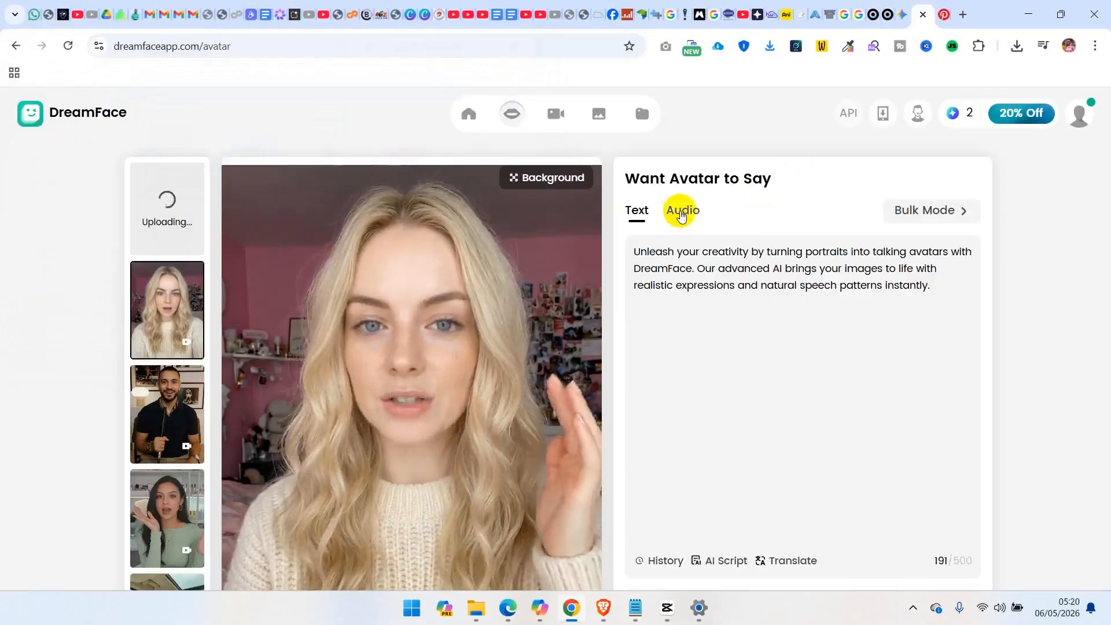
left_click(682, 214)
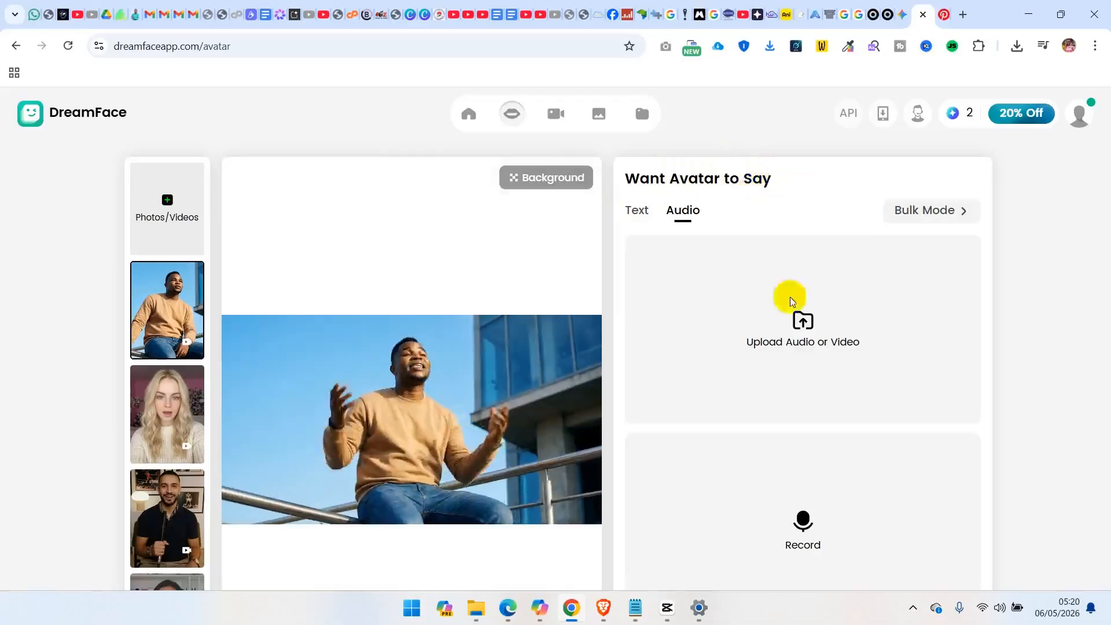
left_click(792, 342)
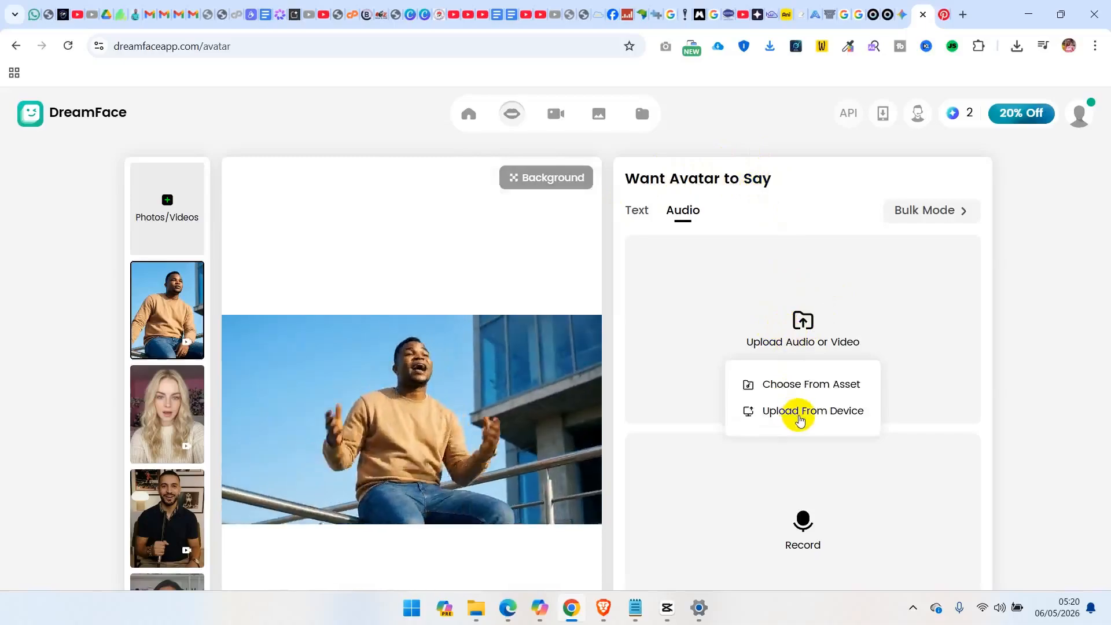
left_click(801, 411)
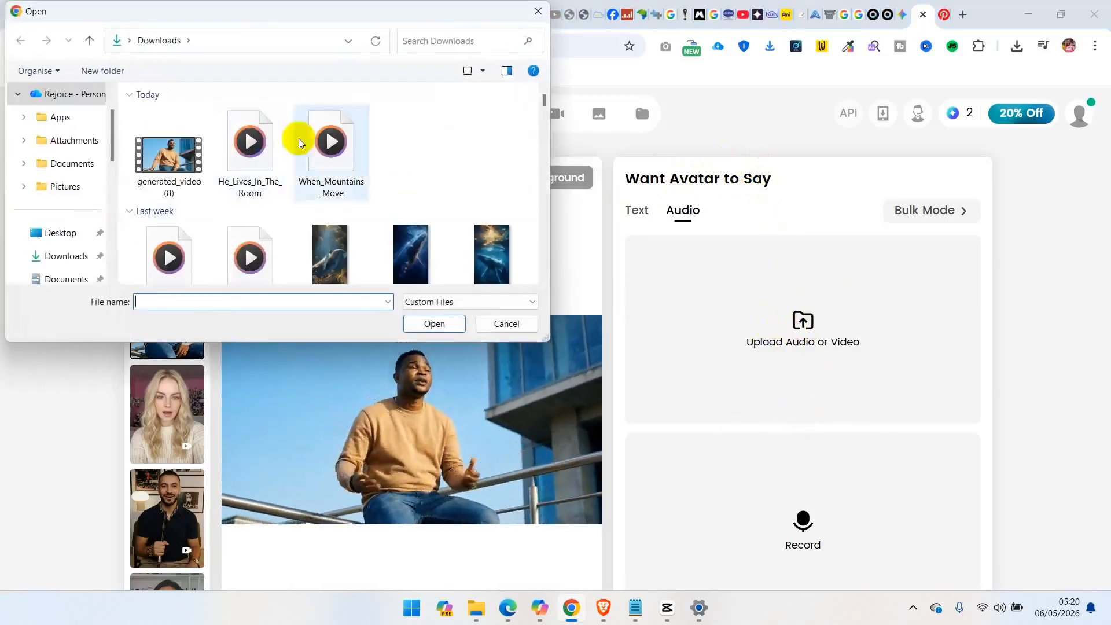
left_click(257, 147)
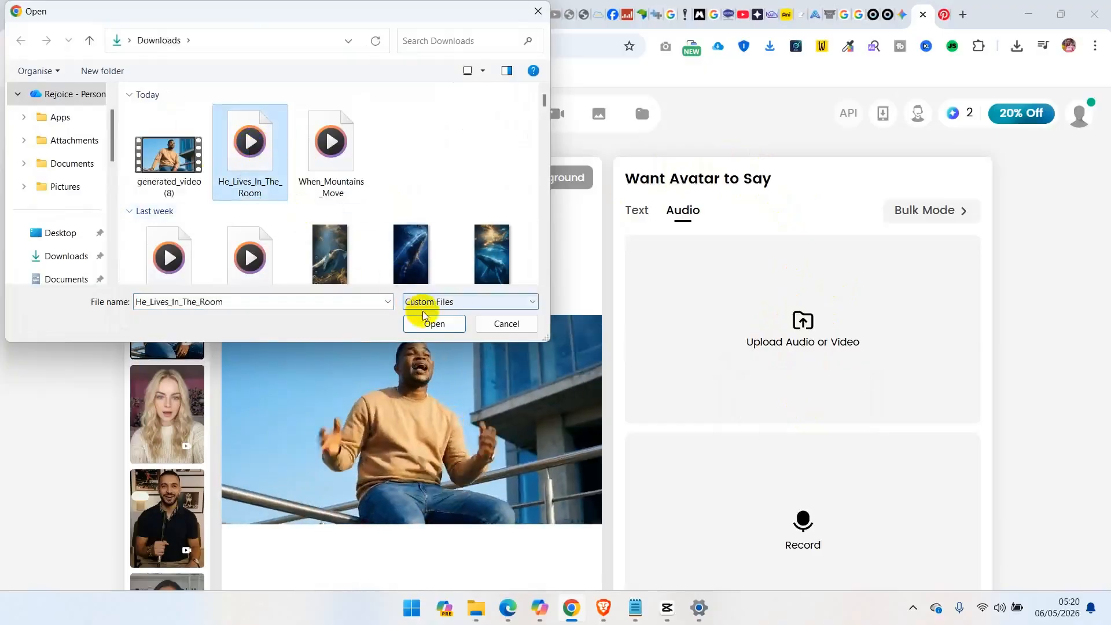
left_click(431, 324)
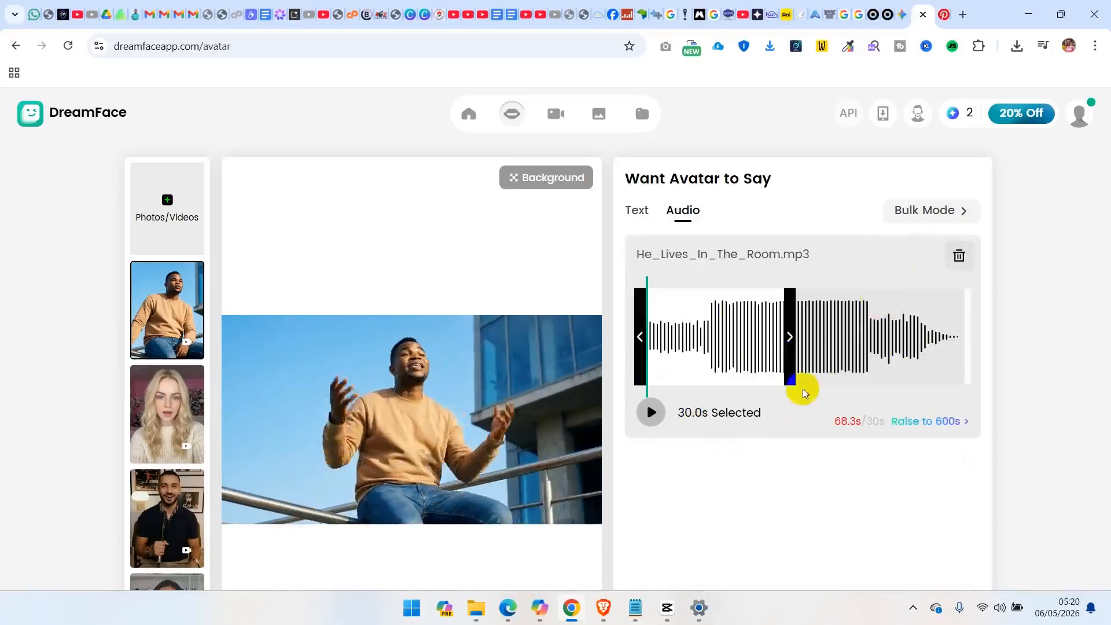
left_click(647, 413)
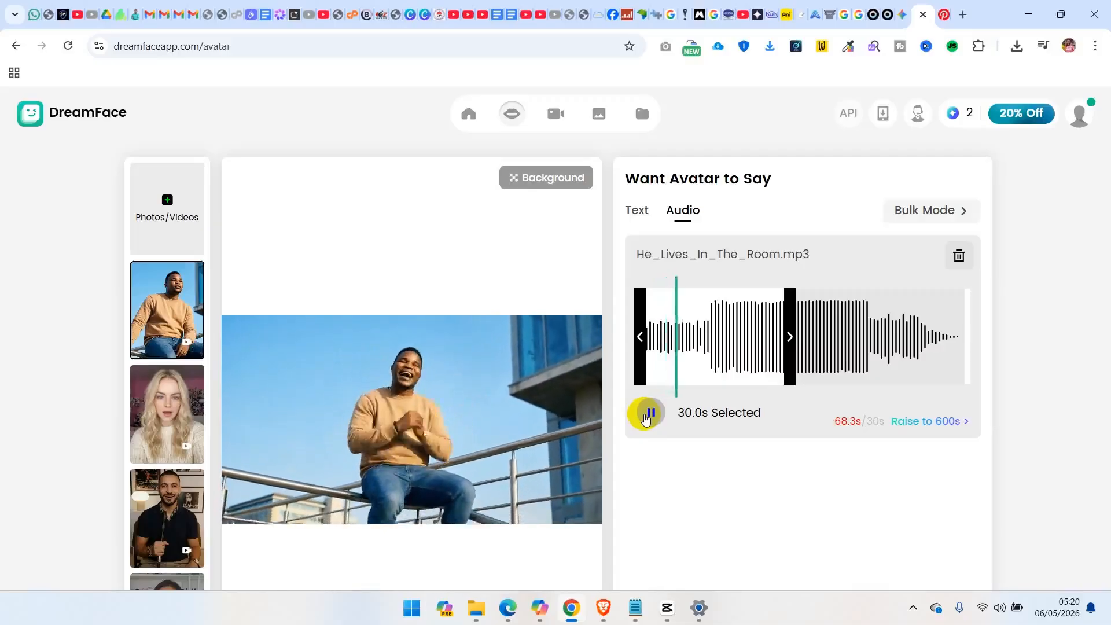
left_click(647, 414)
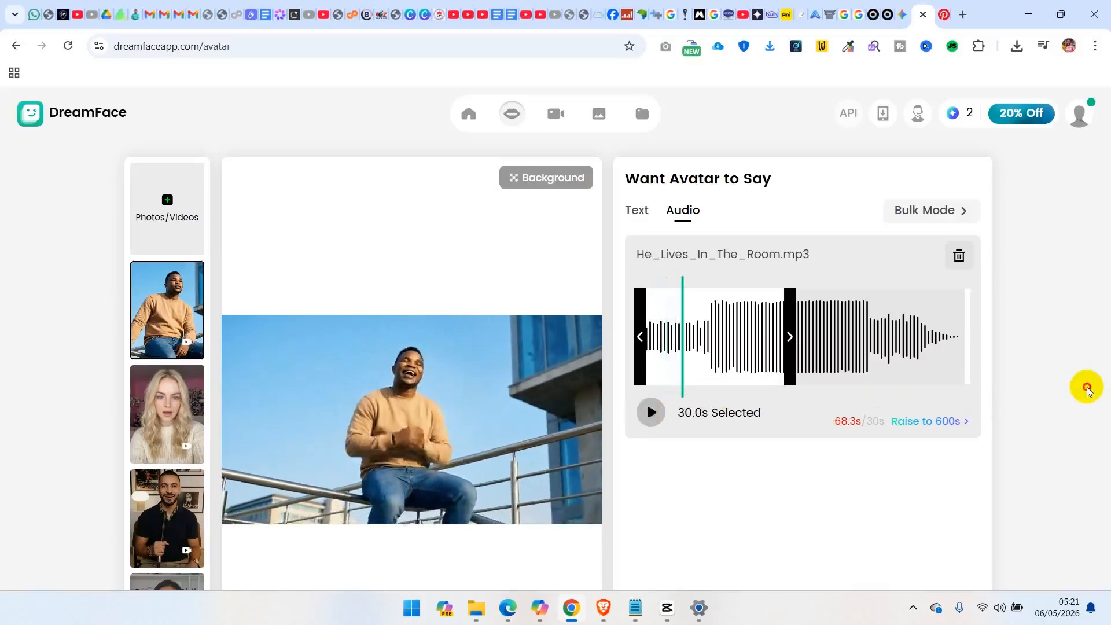
Check the output resolution options, keep Max 720P+, and generate the lip-sync video
scroll(1086, 388, "down", 1)
scroll(1086, 388, "down", 1)
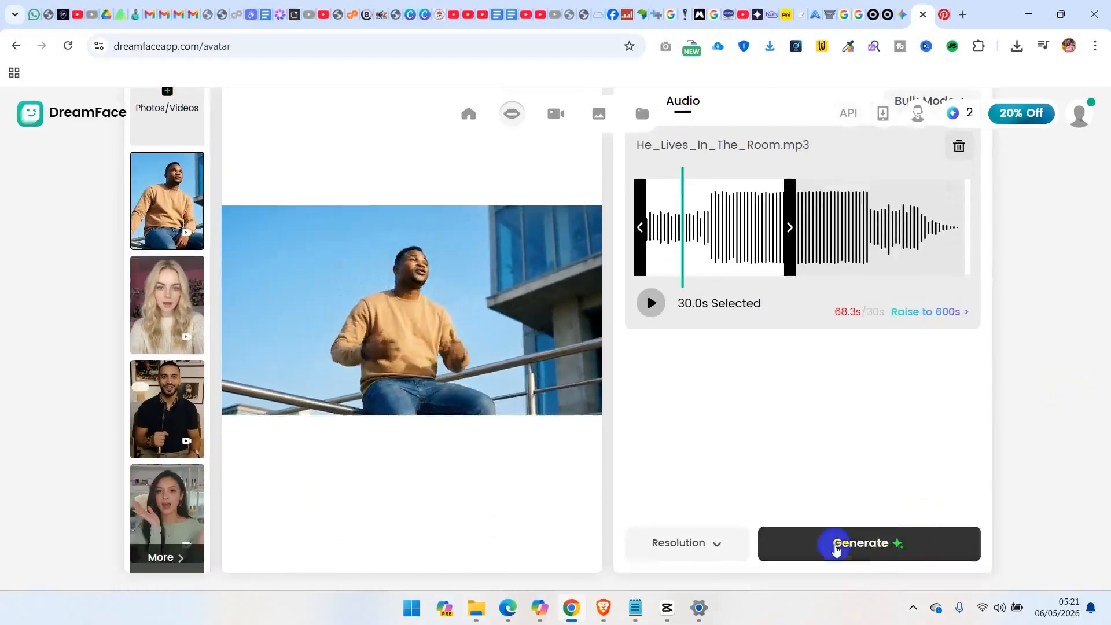
left_click(720, 550)
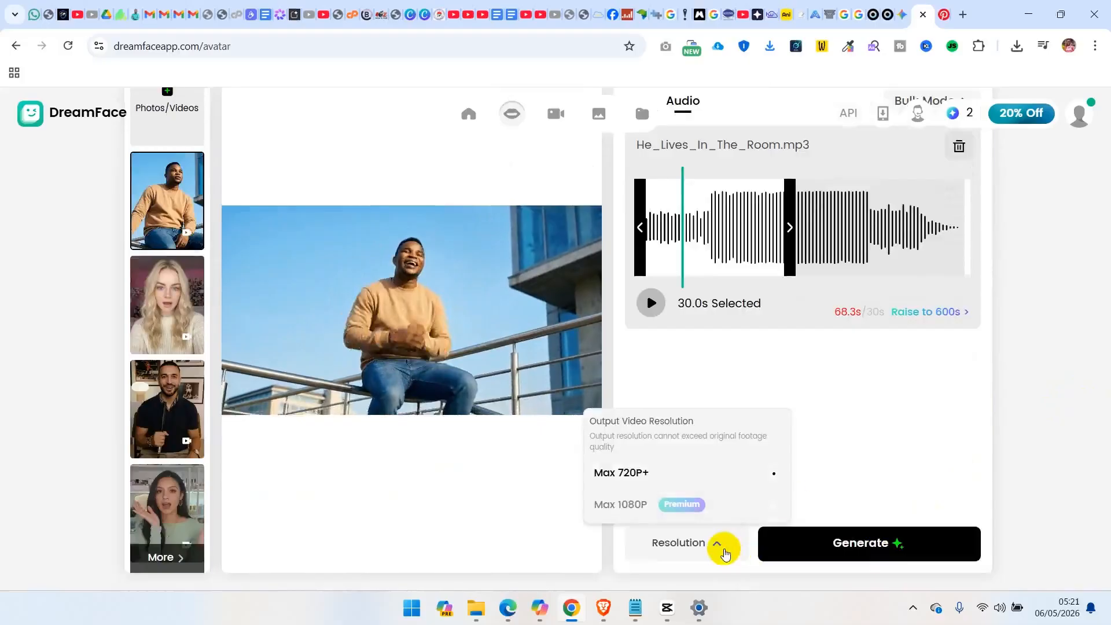
left_click(1036, 439)
left_click(836, 547)
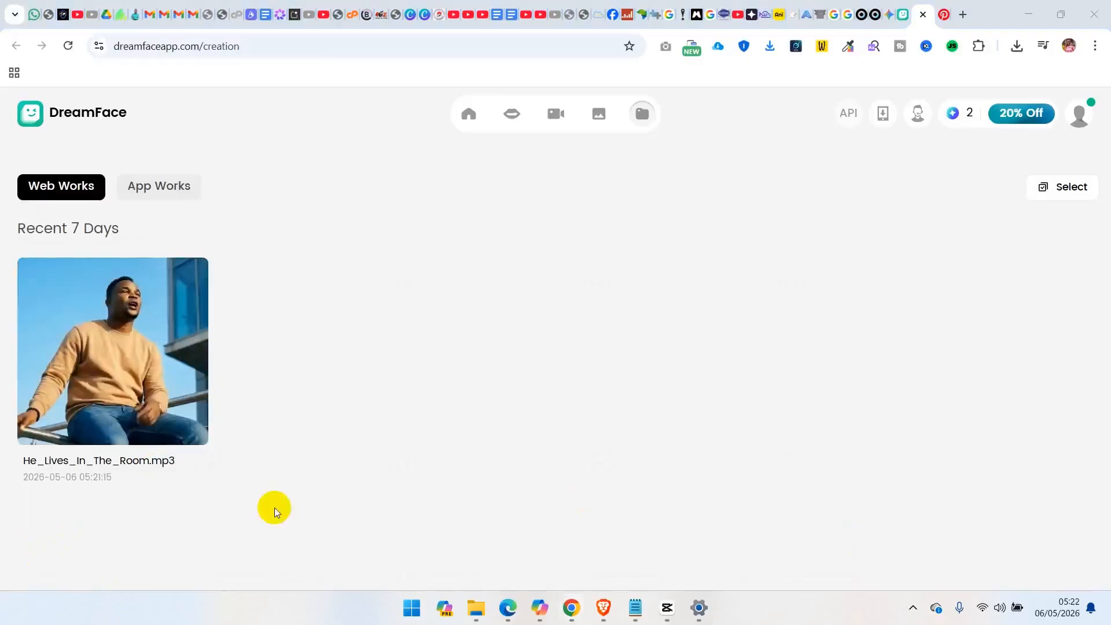
Open the finished He_Lives_In_The_Room creation and play it to check the lip sync
mouse_move(133, 388)
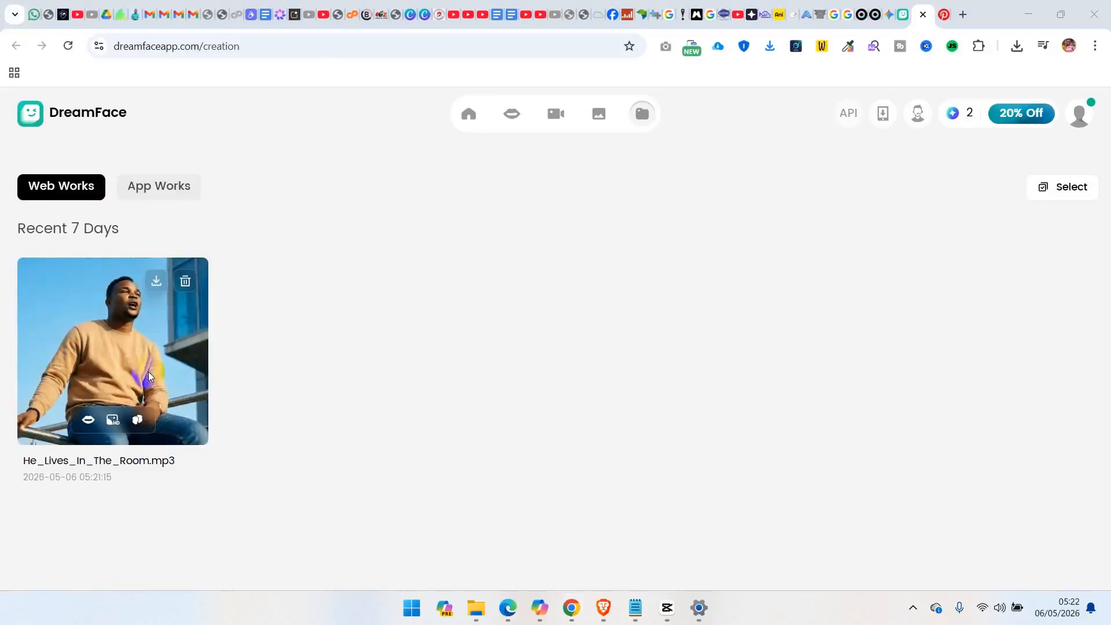
left_click(147, 346)
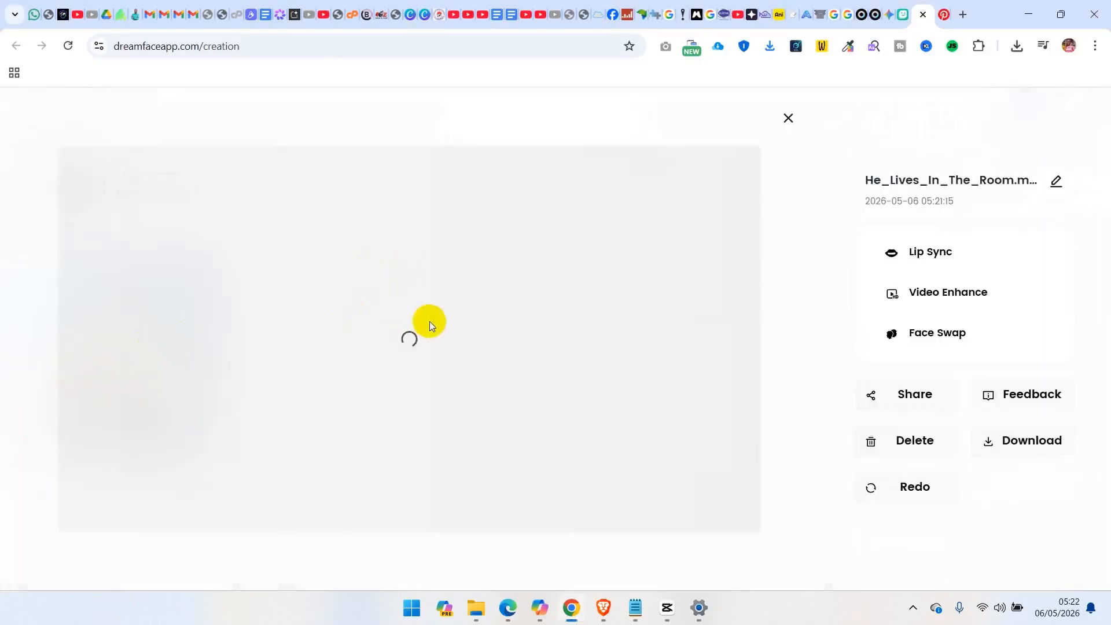
left_click(173, 515)
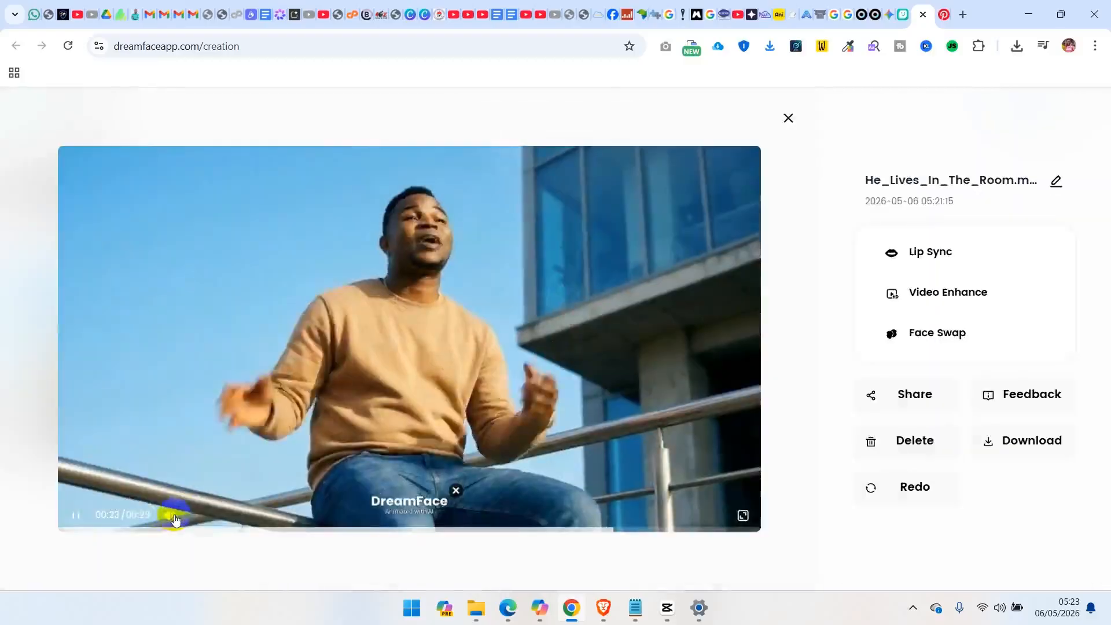
left_click(175, 517)
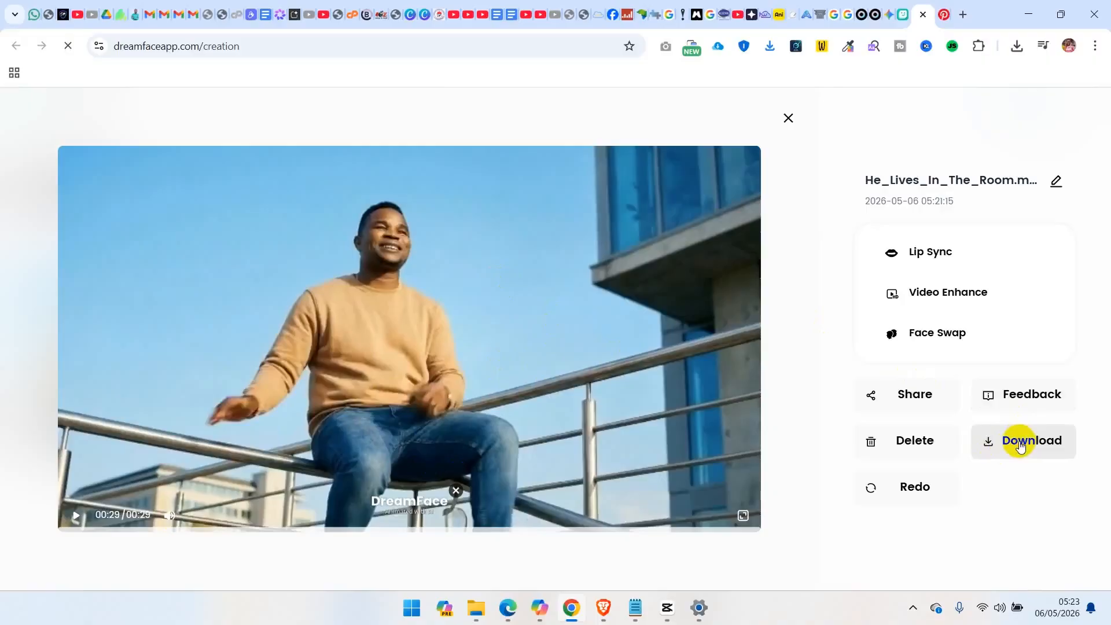
Download the lip-synced video, close its preview and check the browser's recent downloads
left_click(1020, 444)
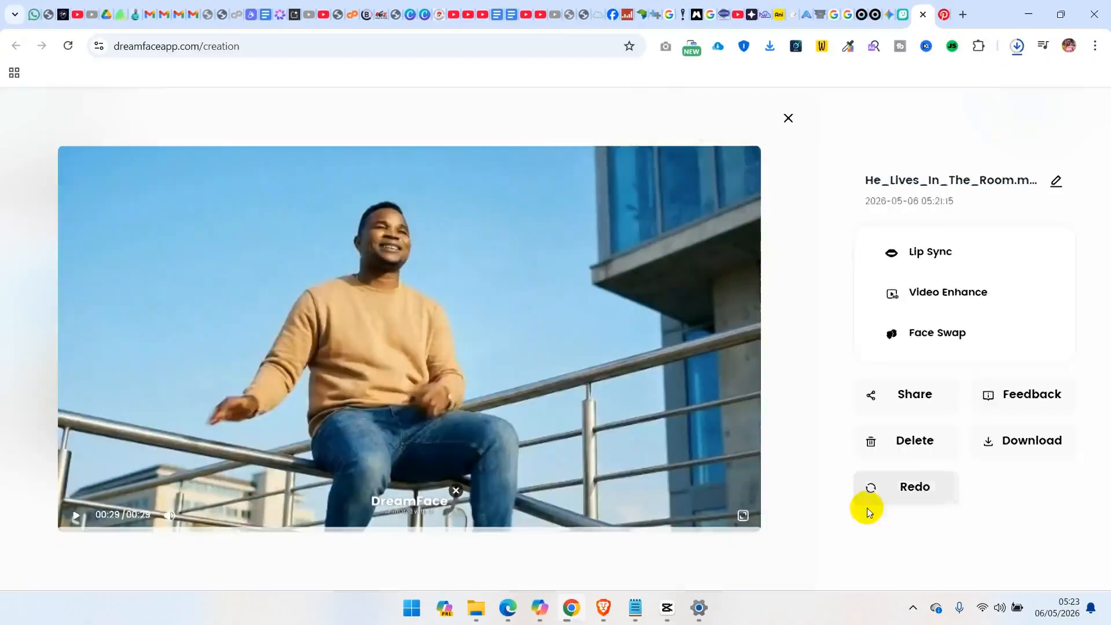
left_click(900, 493)
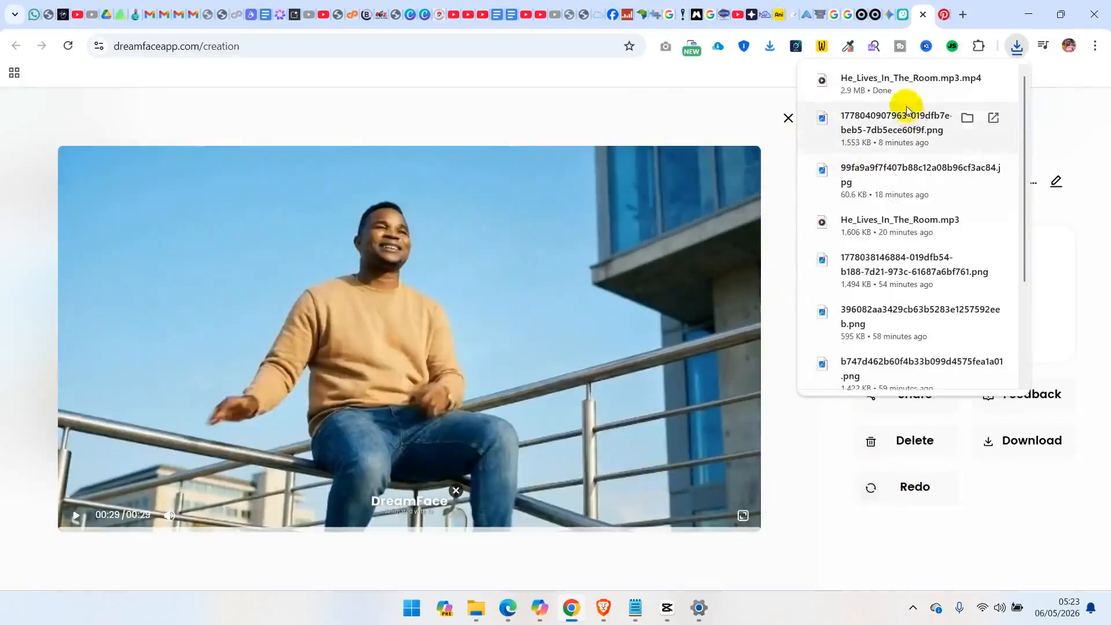
left_click(1003, 11)
left_click(788, 120)
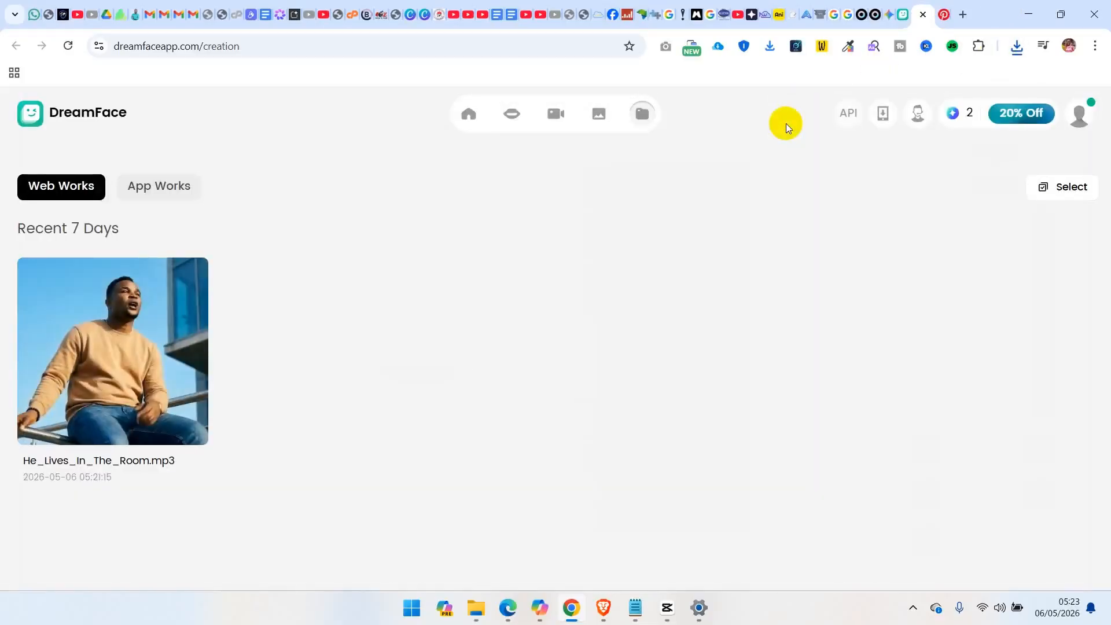
mouse_move(191, 285)
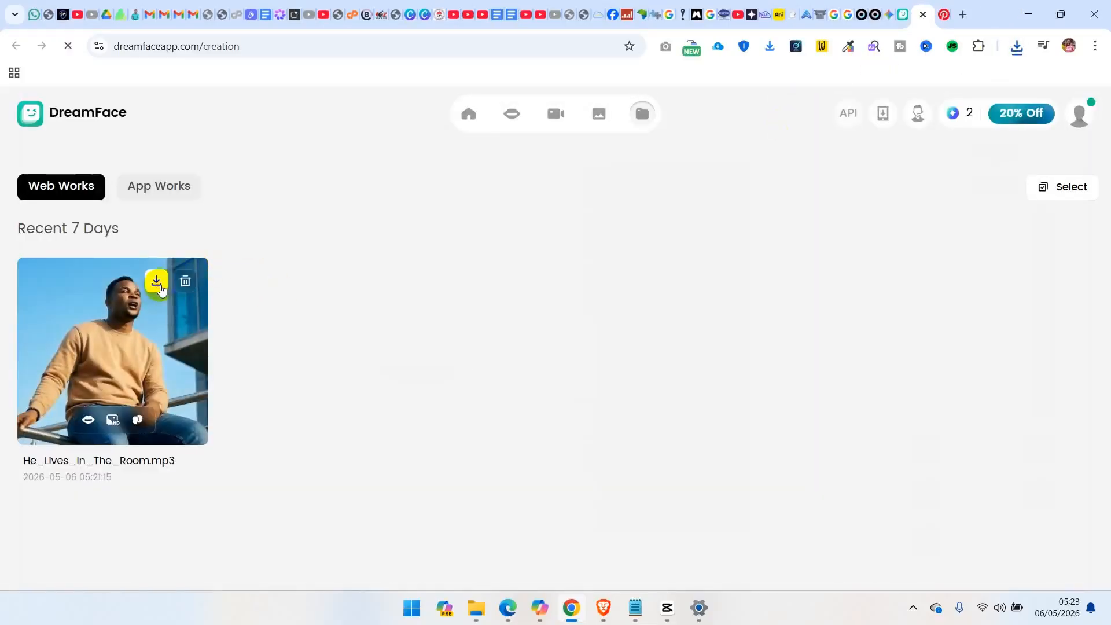
left_click(1015, 55)
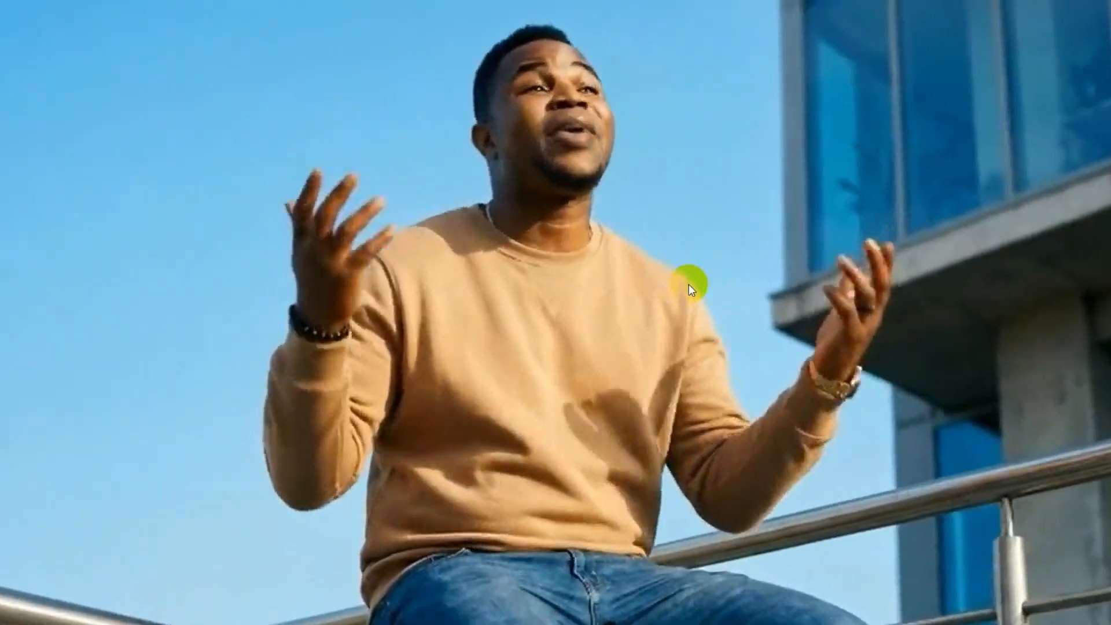